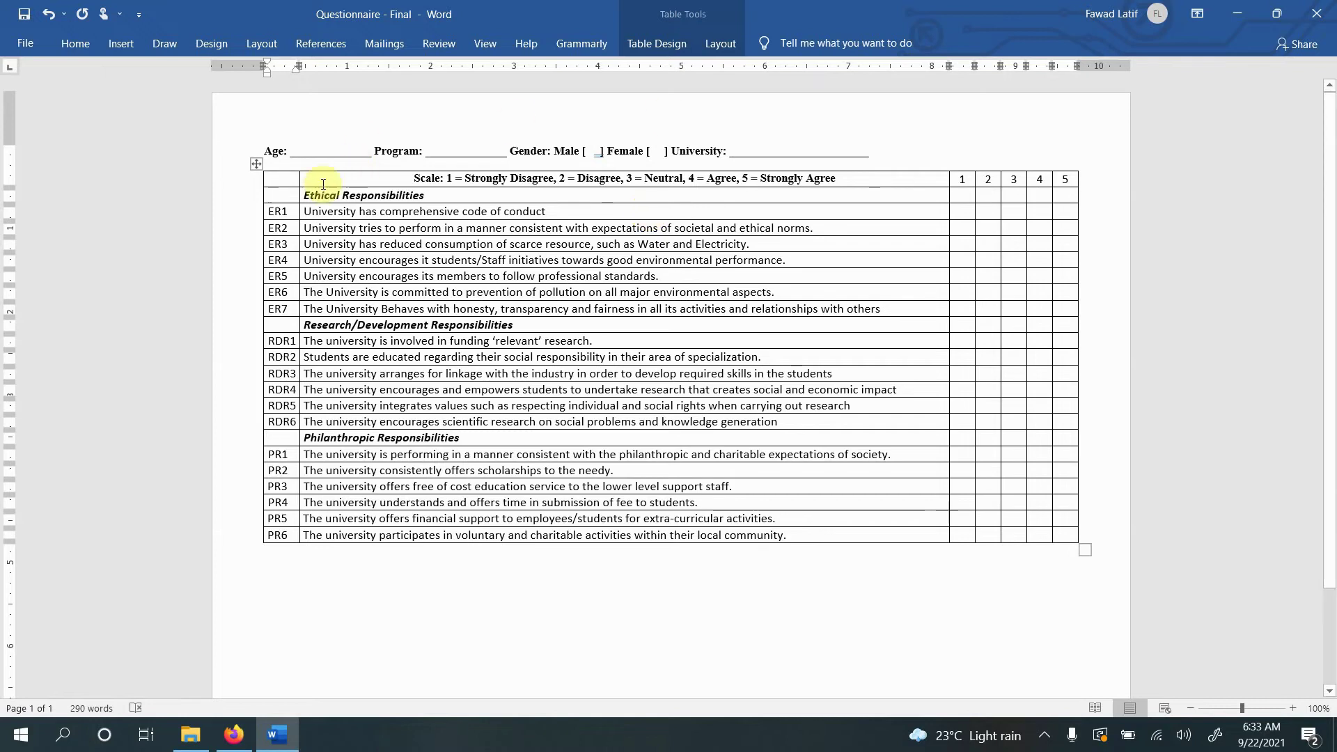
Examine the questionnaire table's ethical, research/development and philanthropic responsibility sections and their item statements
drag(286, 179, 640, 533)
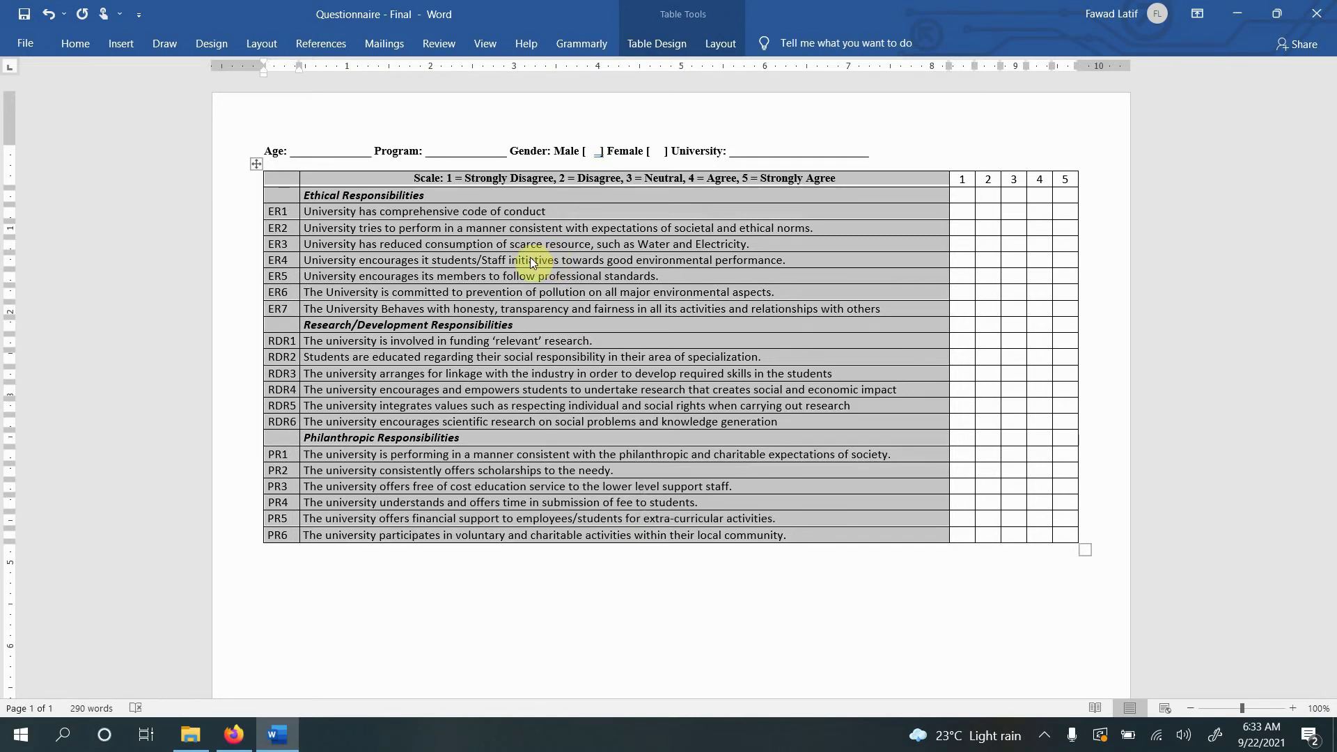
drag(307, 211, 352, 425)
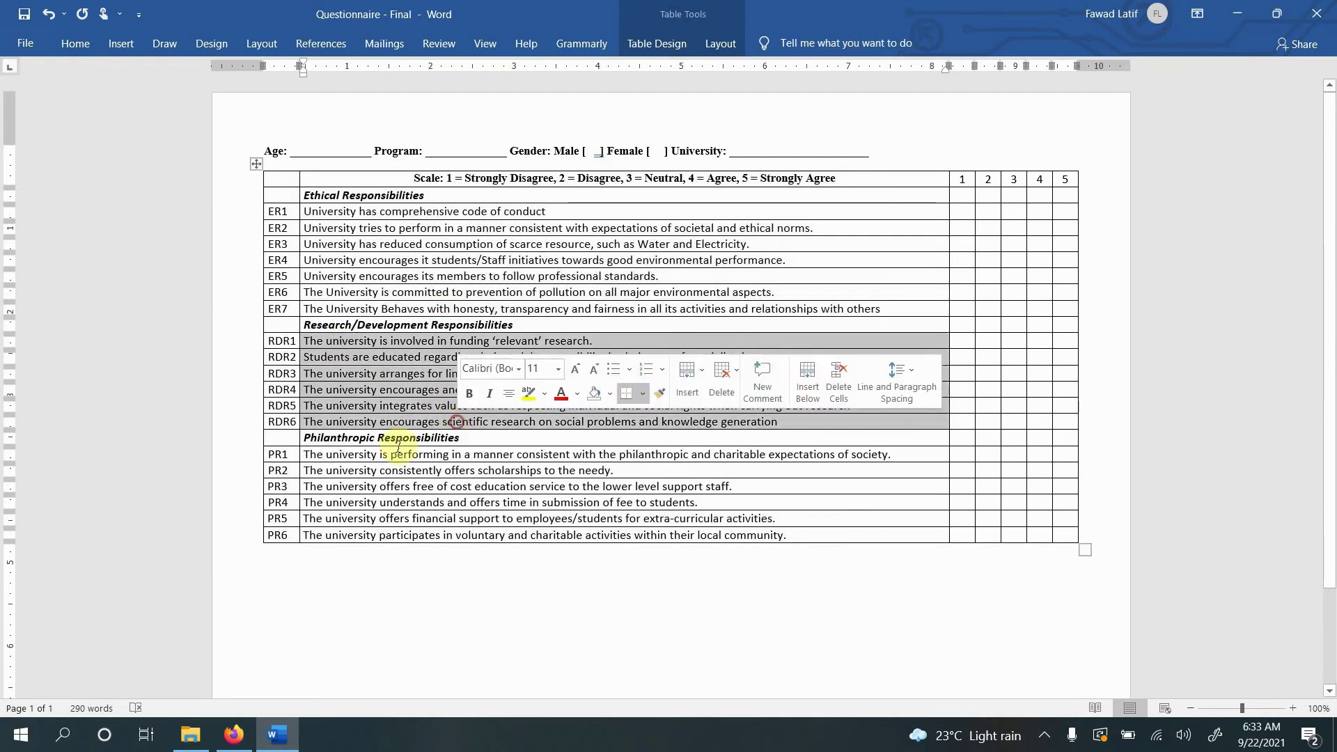
click(355, 456)
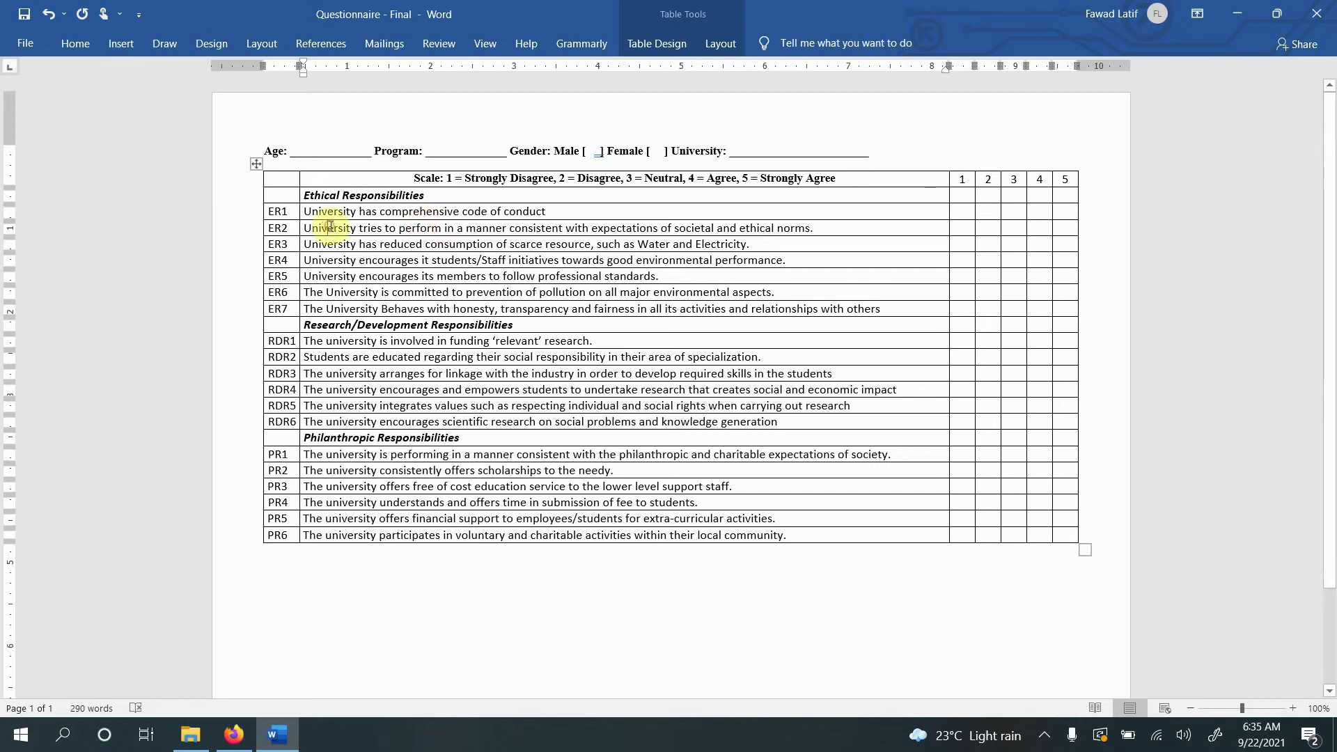
drag(342, 210, 570, 211)
click(463, 212)
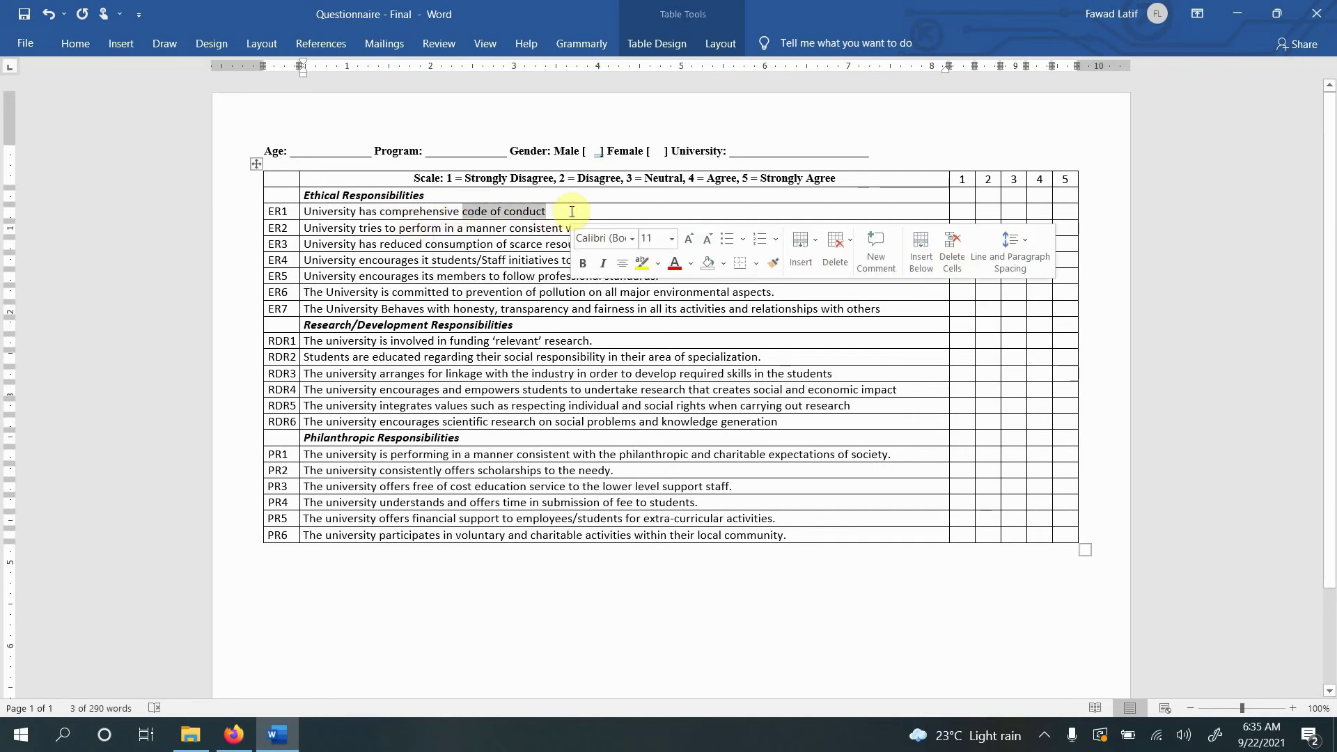
click(466, 212)
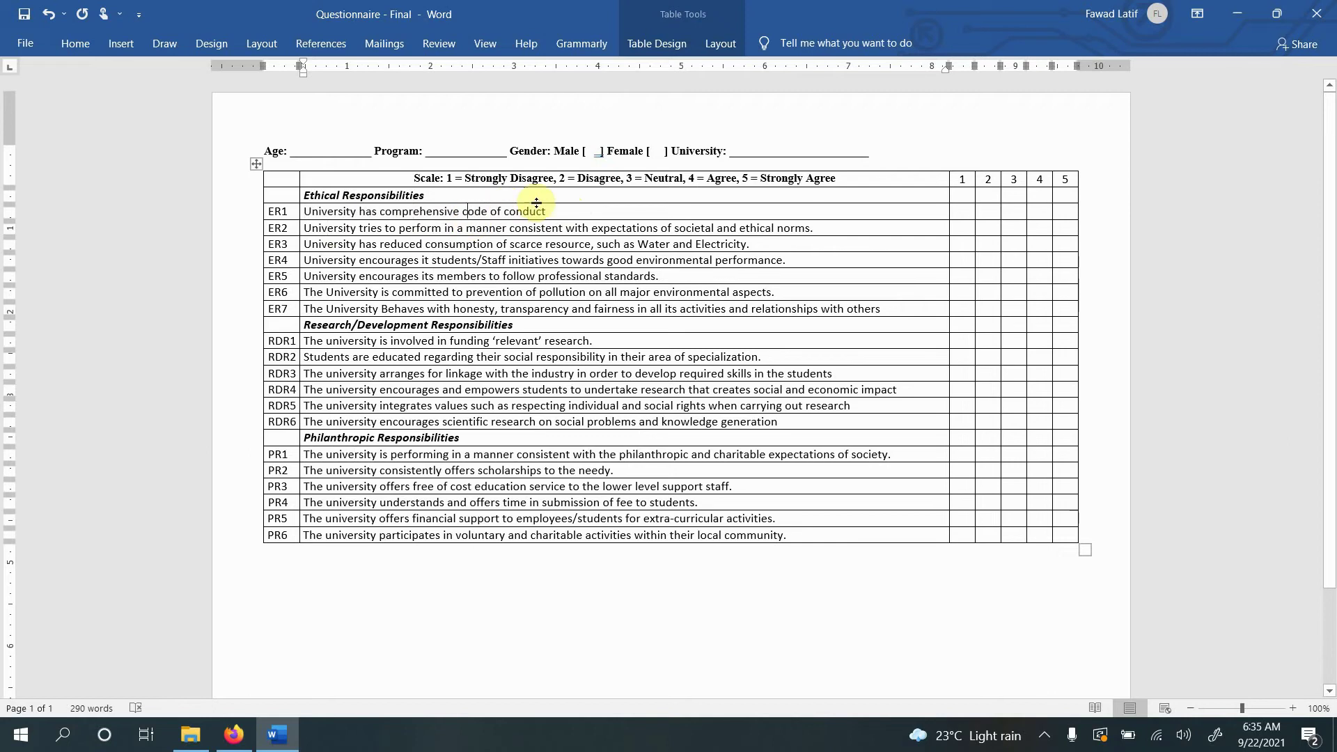
drag(543, 211, 306, 213)
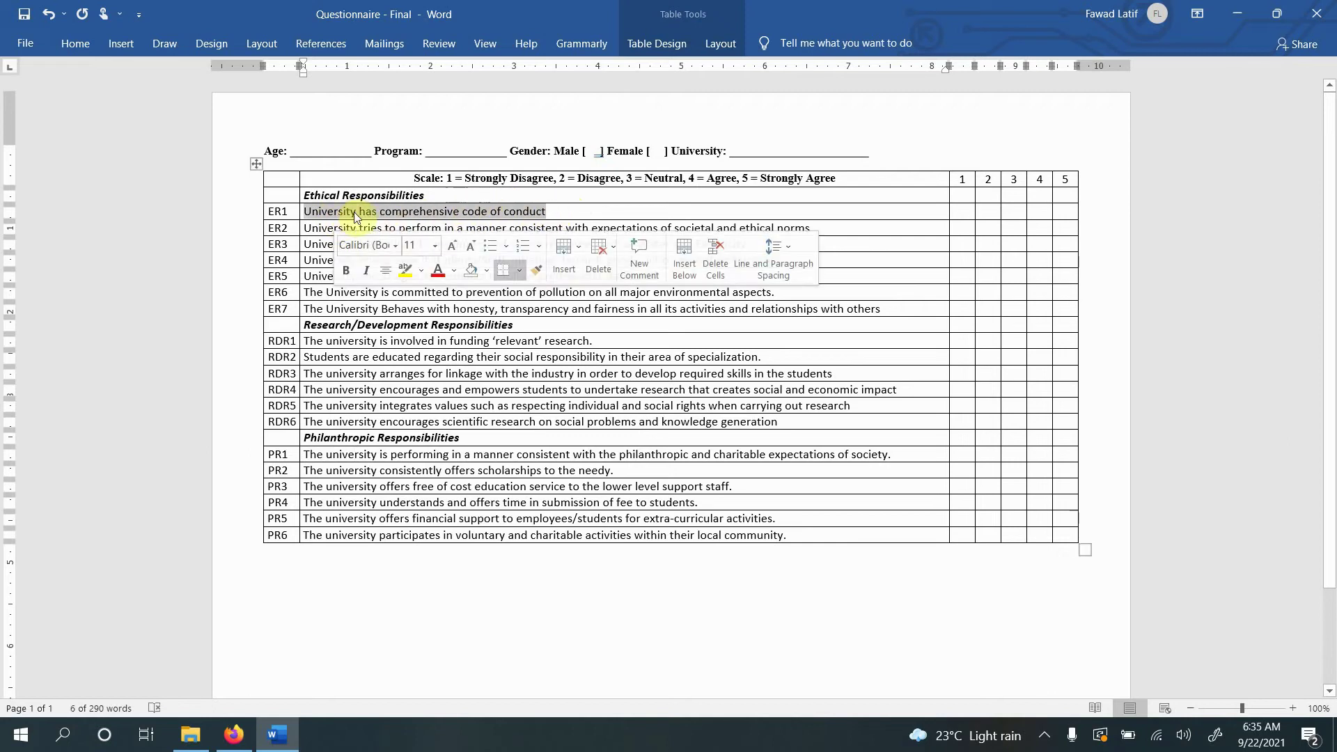
click(355, 211)
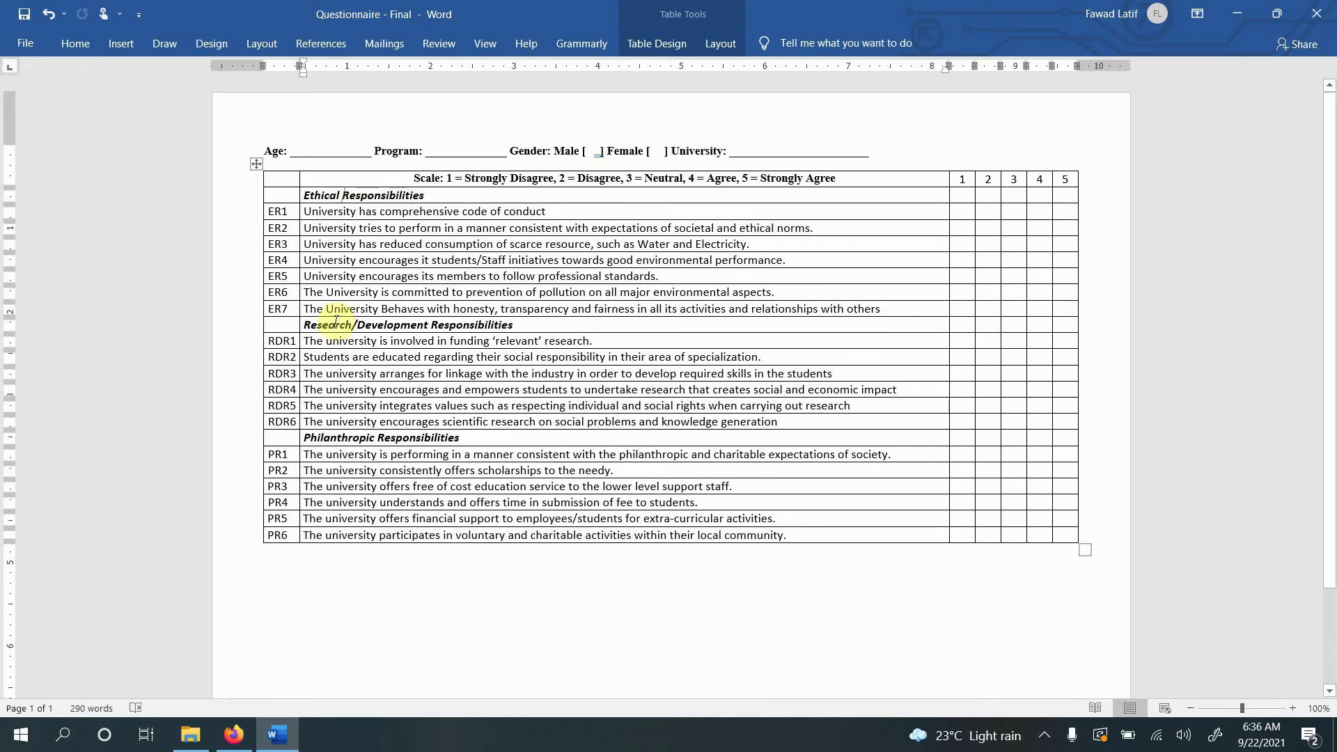
drag(336, 324, 433, 322)
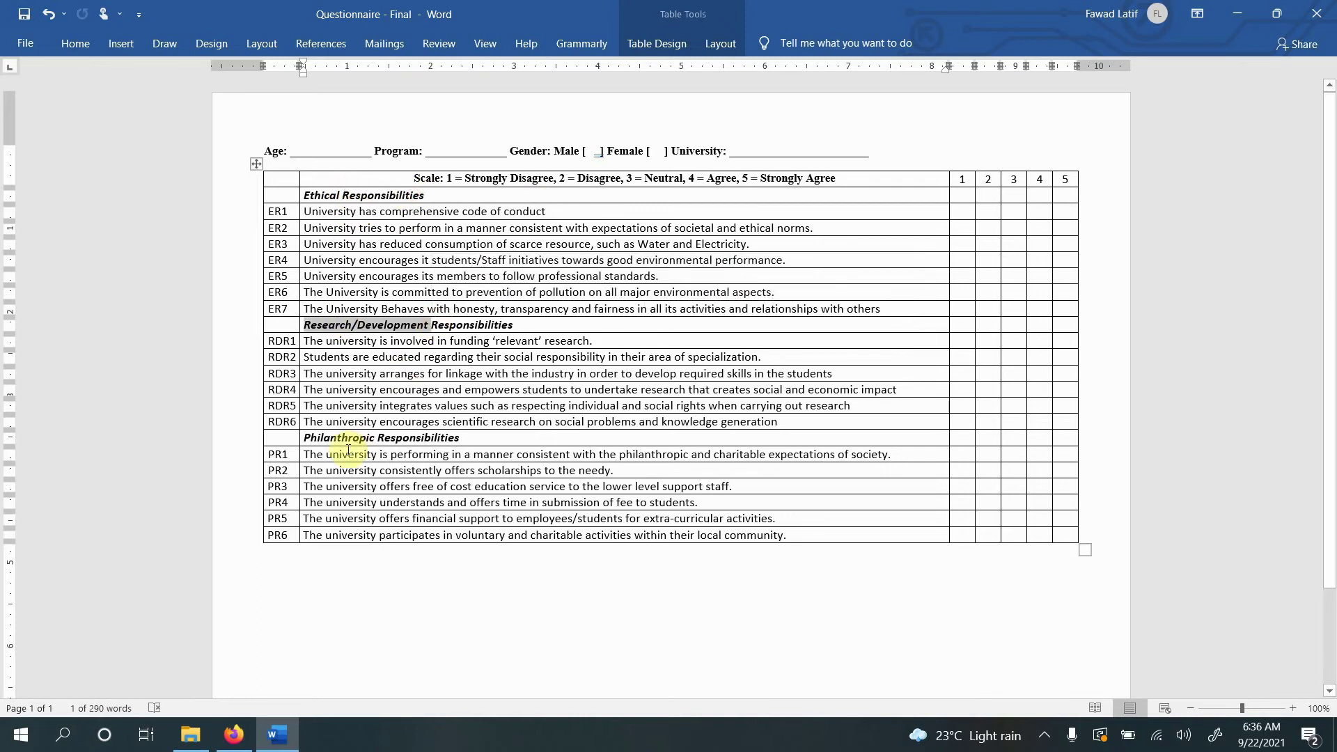
Add the line "Construct – Dimensions - Items" below the questionnaire table
click(340, 573)
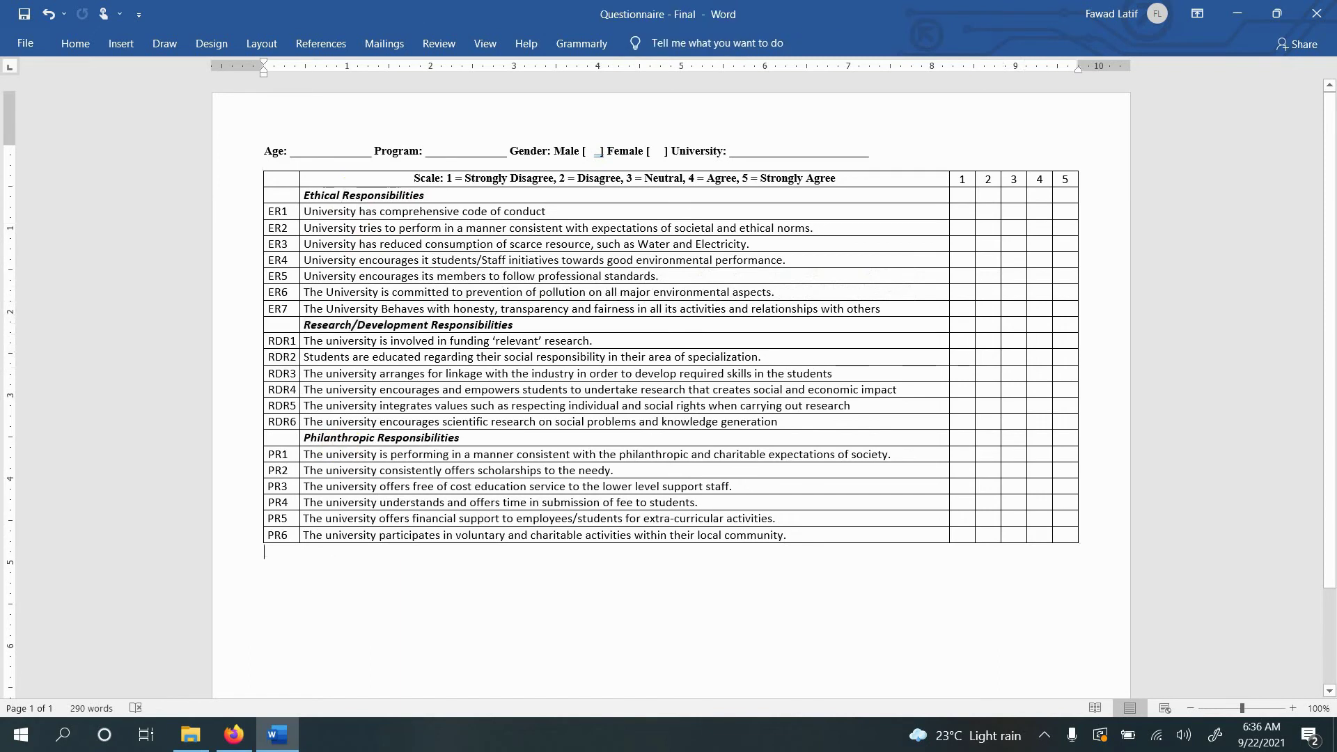
text(Construct )
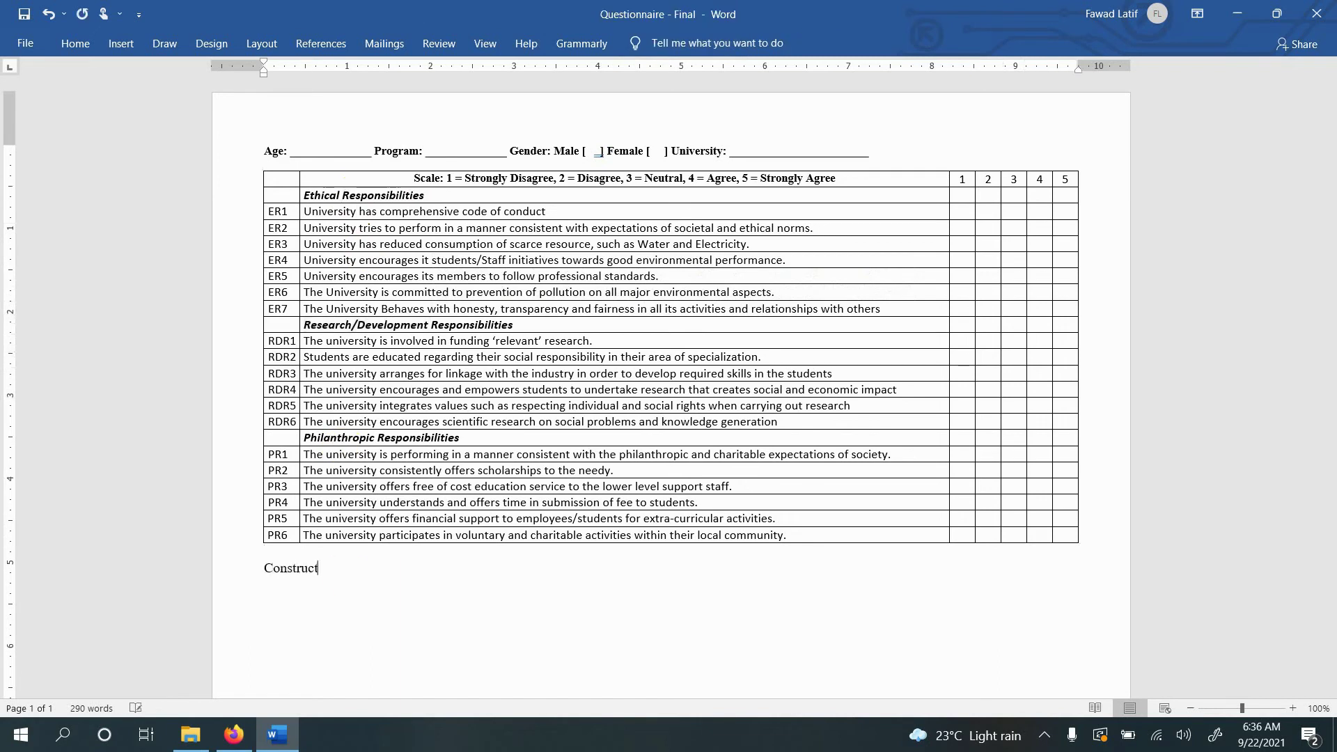
text(- Dimensio)
text(- )
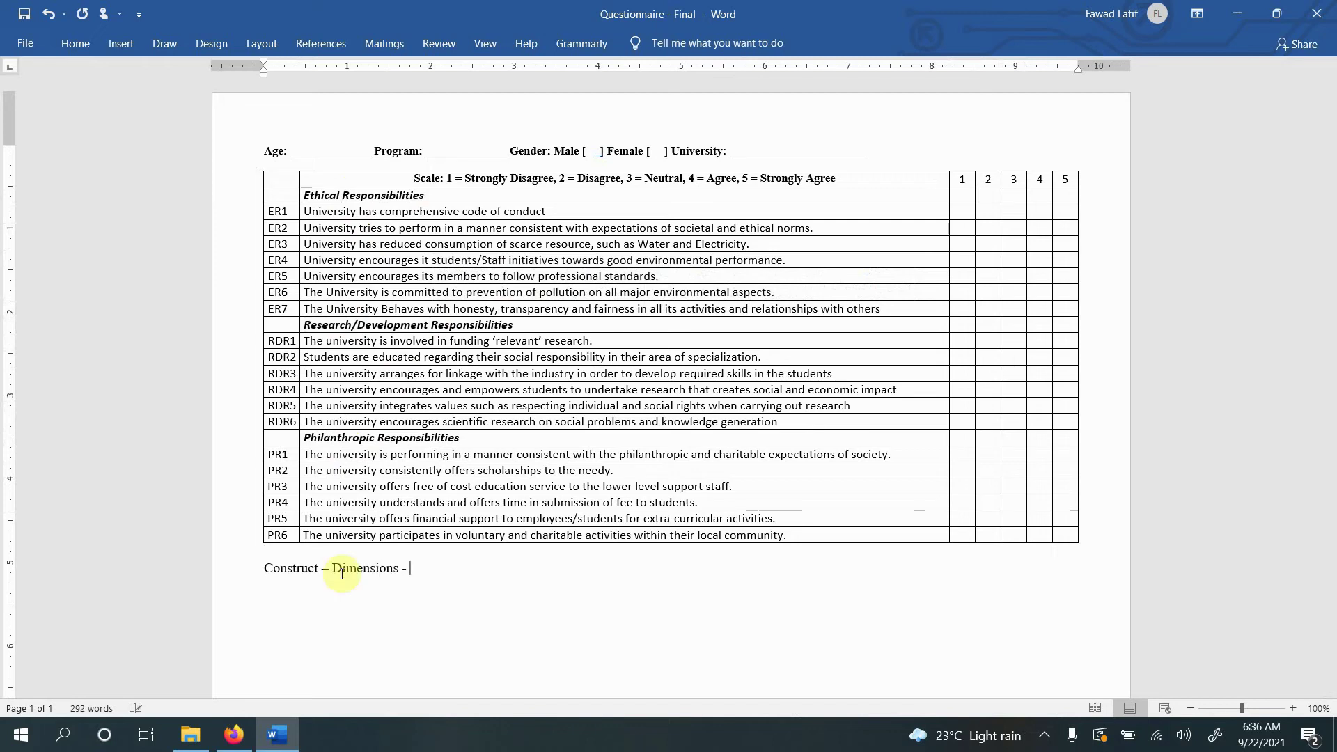
text(Items)
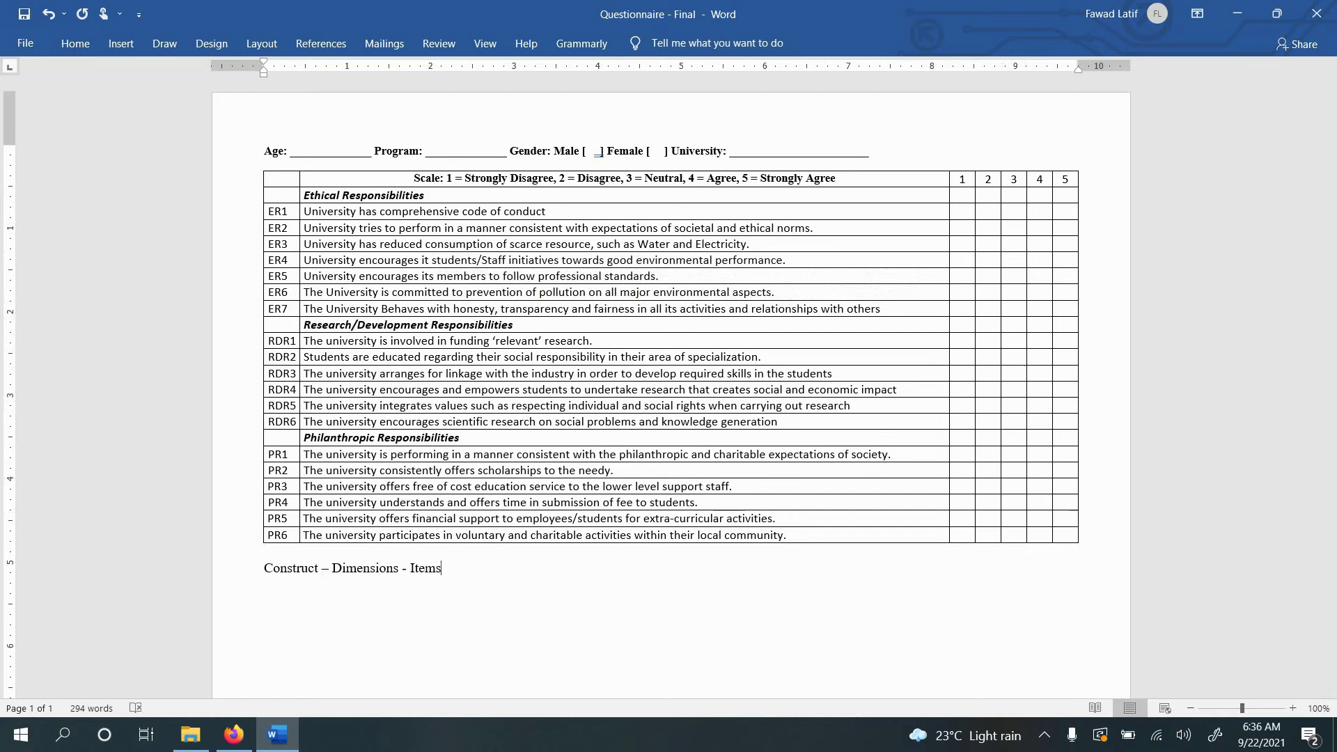
Highlight the "Construct – Dimensions - Items" line below the table
key(ctrl+shift+Left)
key(ctrl+shift+Left)
key(ctrl+shift+Left)
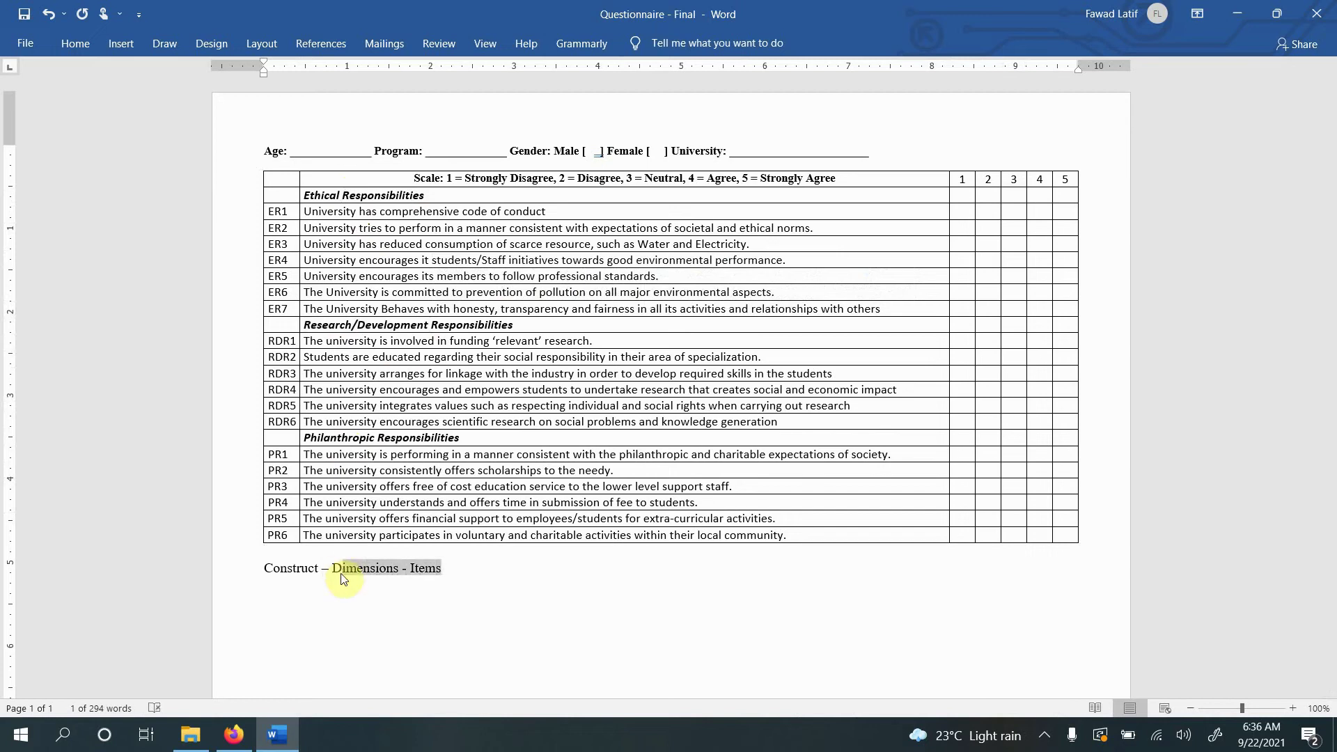
key(shift+Left)
key(shift+Left)
key(shift+Left)
key(shift+Left)
key(shift+Left)
key(shift+Left)
key(shift+Left)
key(shift+Left)
key(shift+Left)
key(shift+Left)
key(shift+Right)
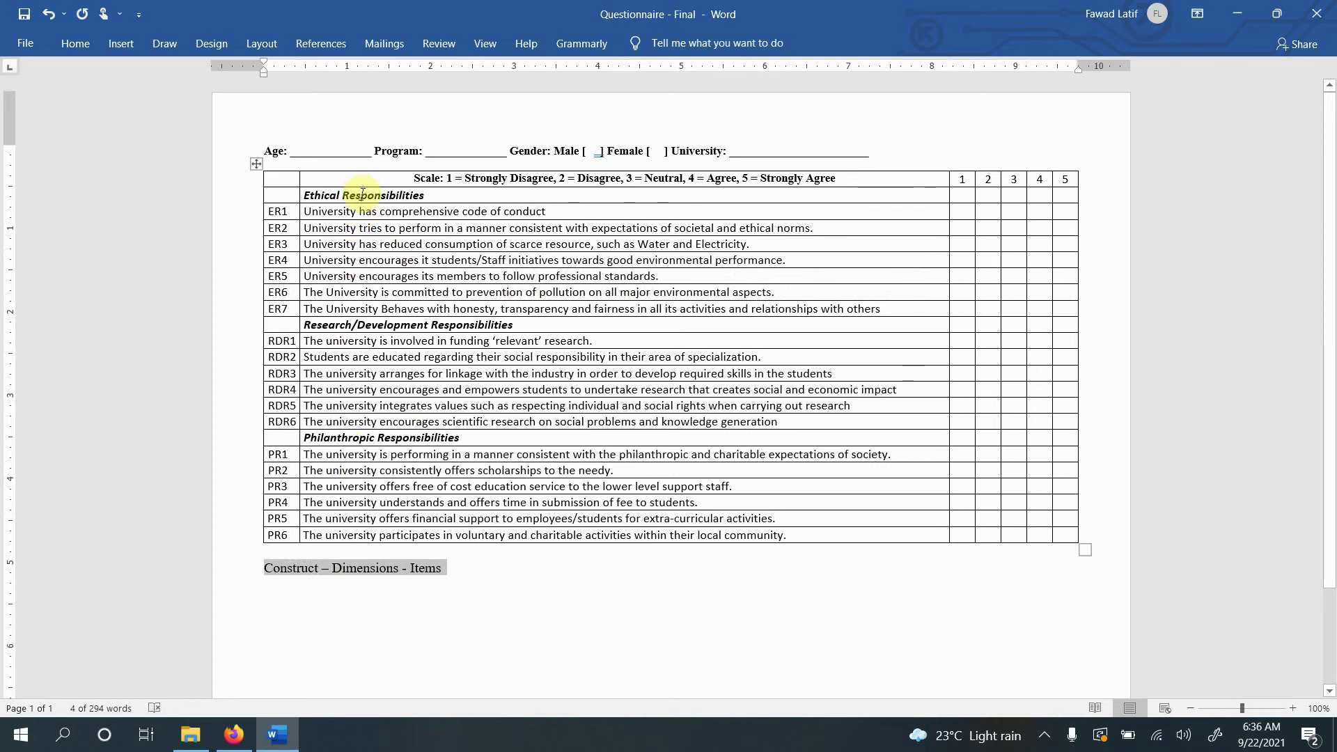
Examine which item statements belong to each of the three responsibility dimensions in the questionnaire table
drag(362, 195, 406, 196)
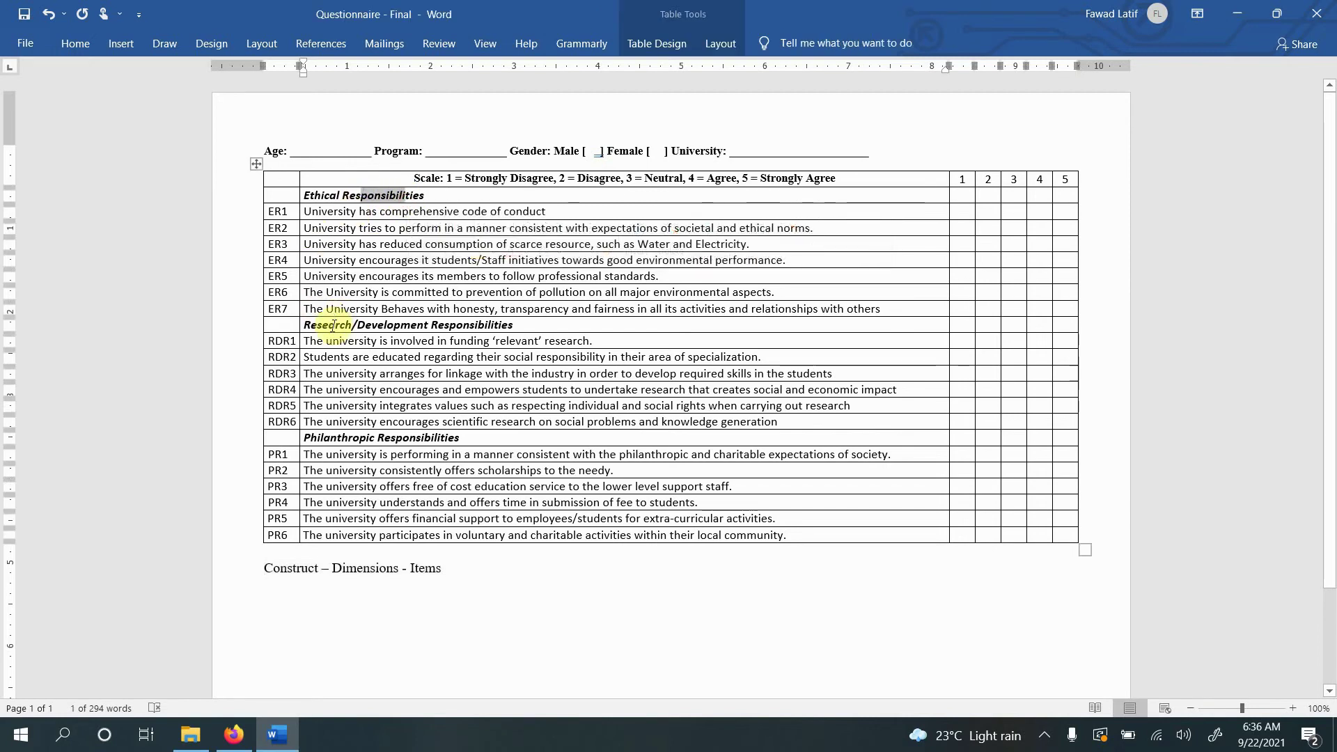
drag(369, 211, 393, 307)
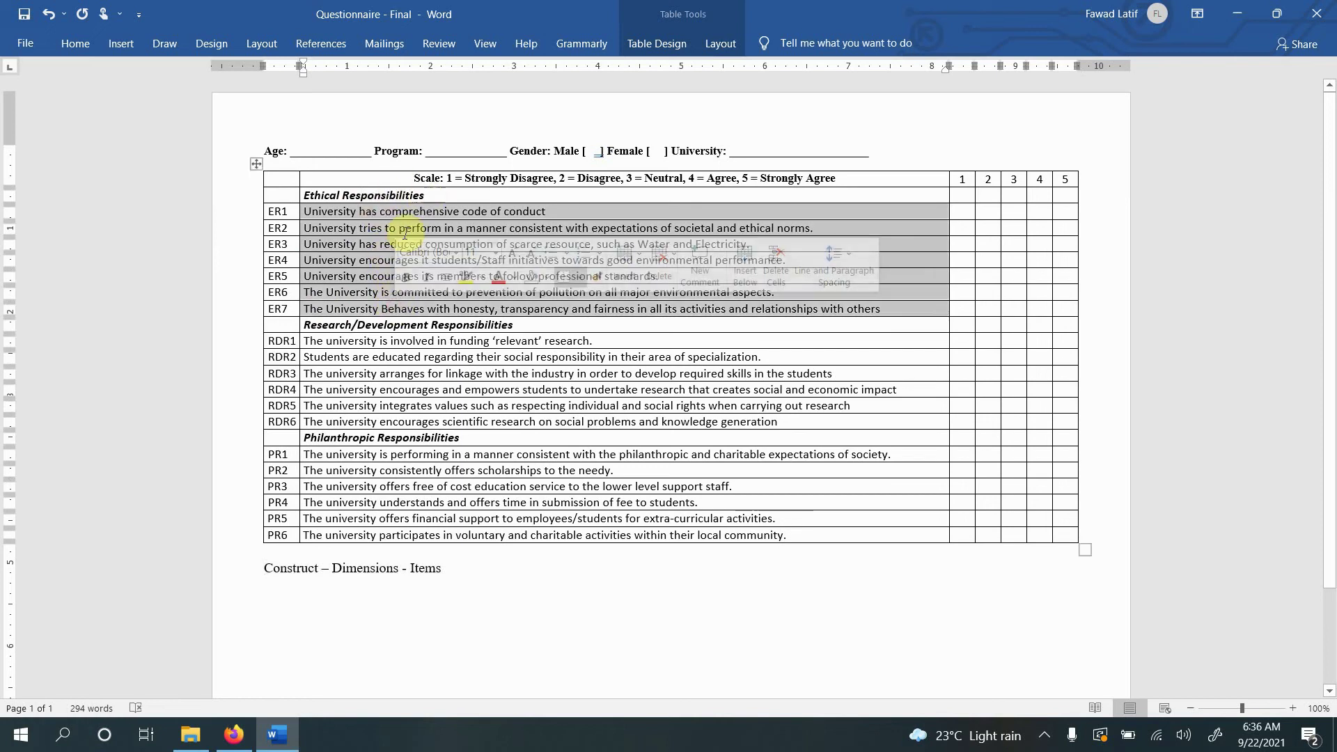
drag(364, 341, 403, 536)
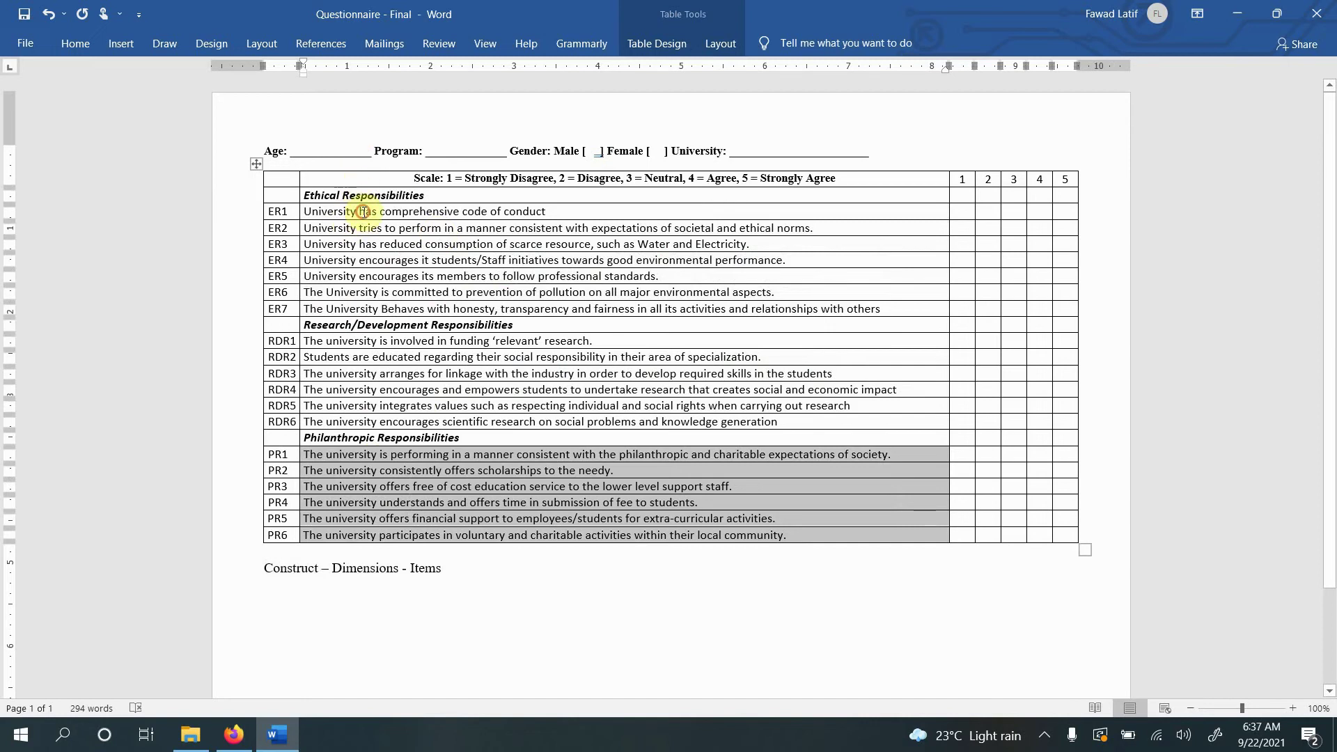
drag(363, 212, 382, 304)
click(350, 338)
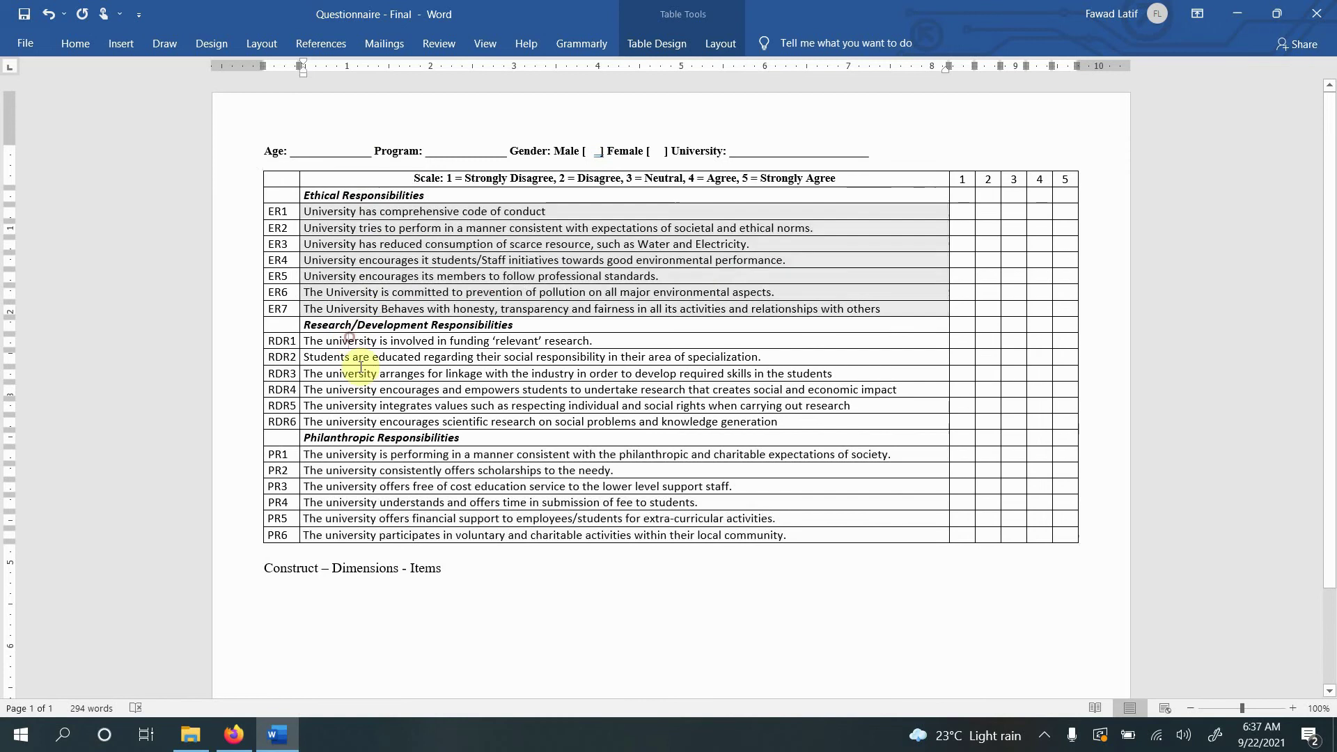
drag(360, 367, 380, 537)
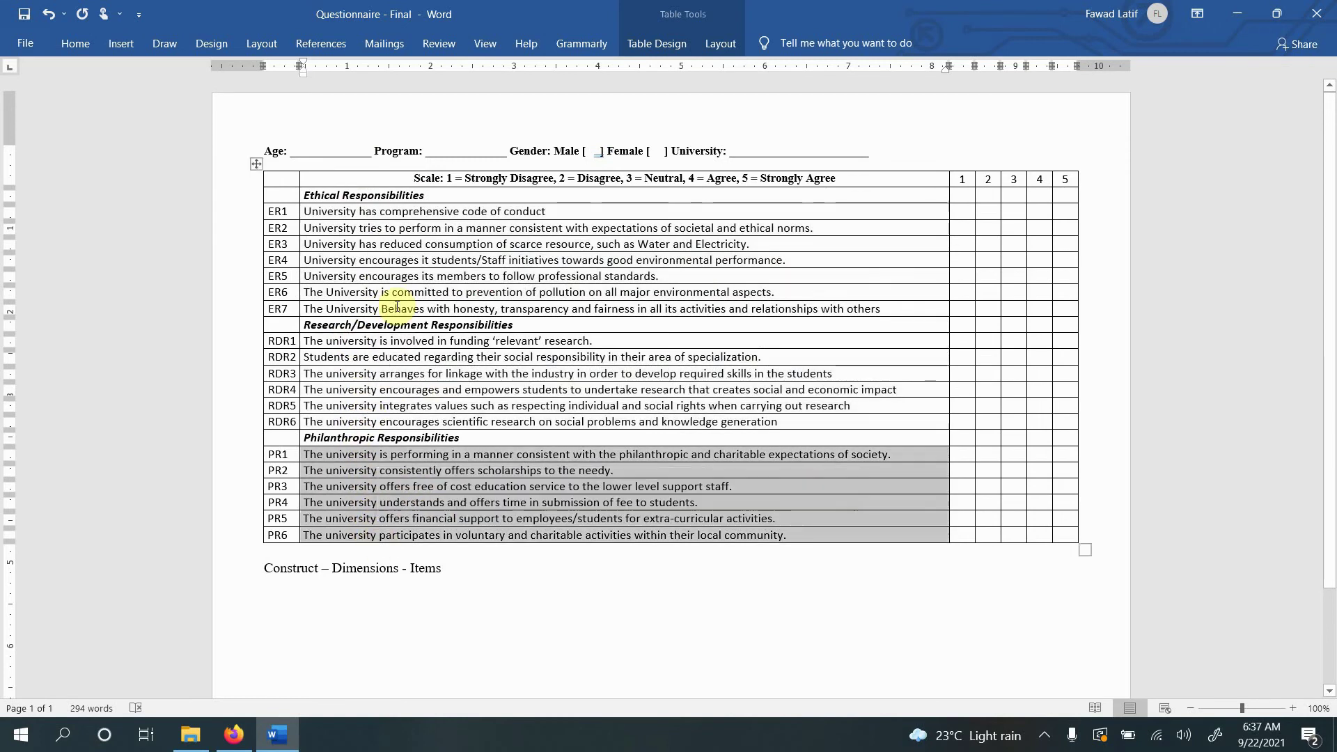
click(445, 199)
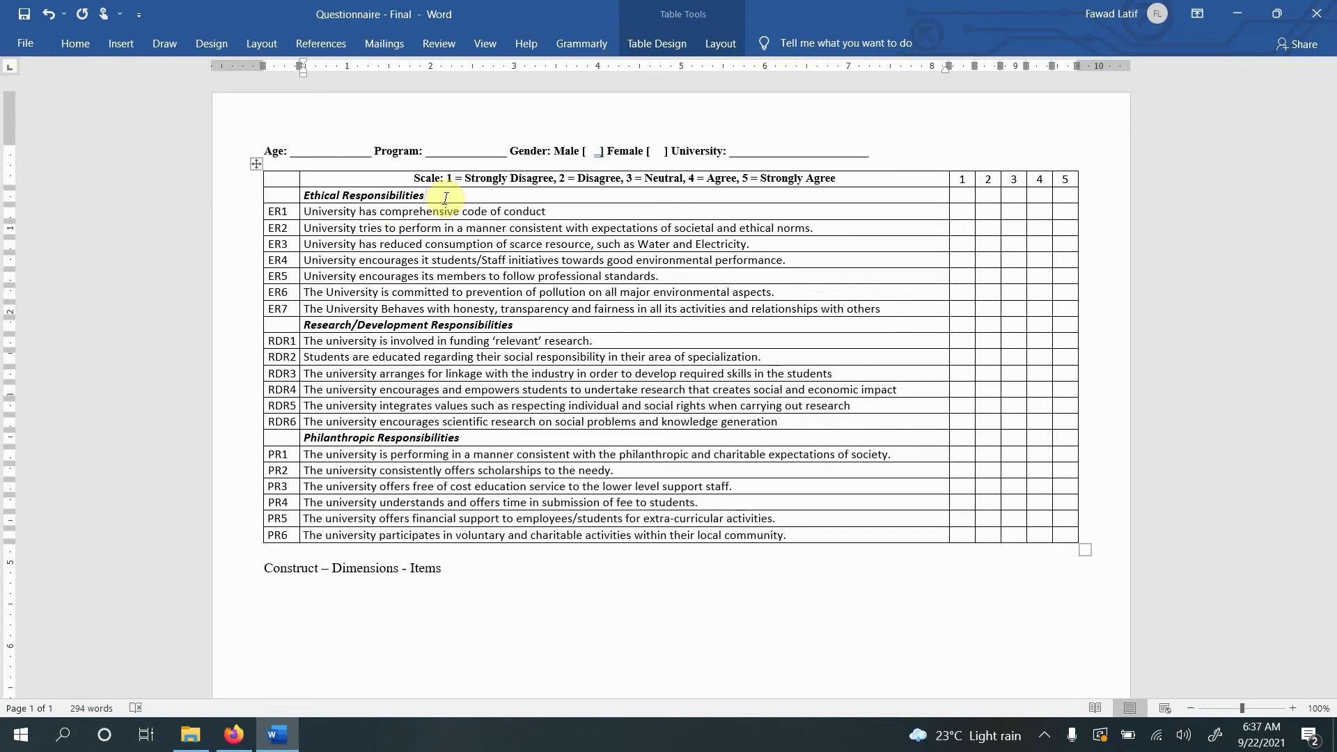
drag(445, 199, 313, 204)
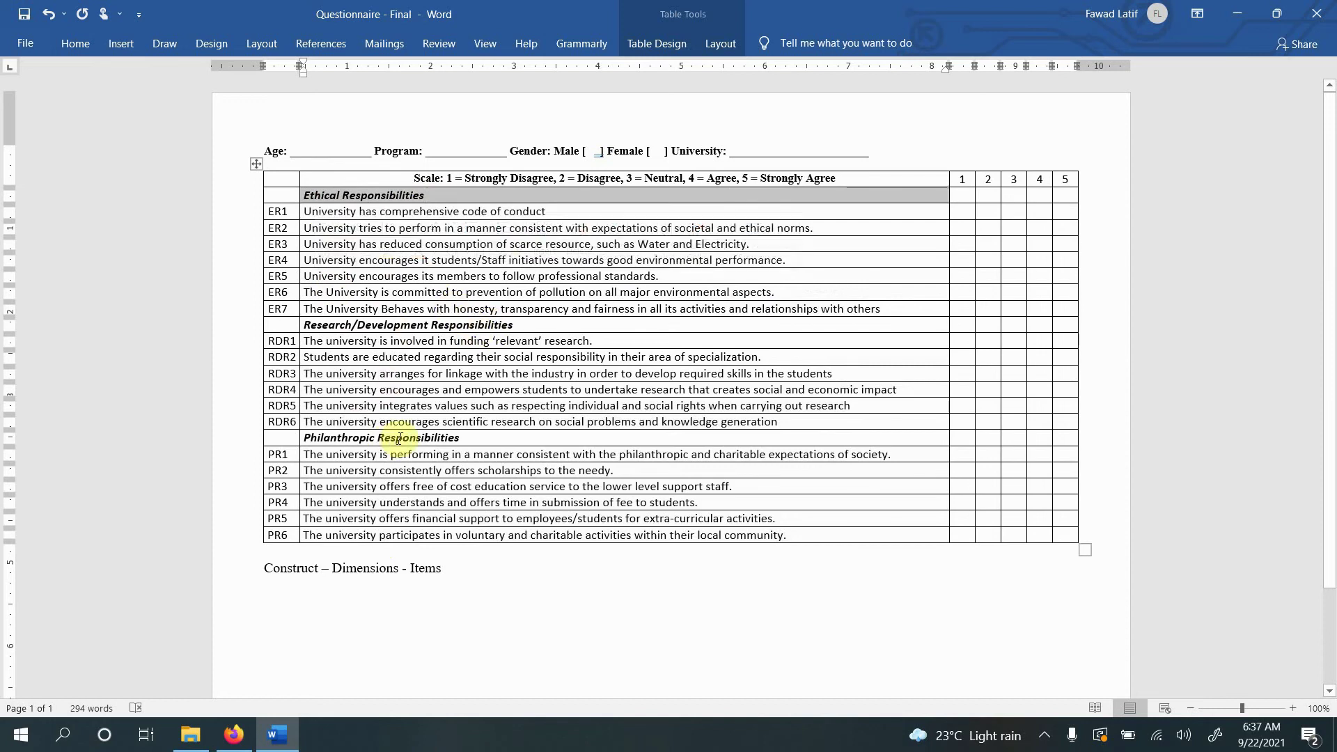
drag(344, 325, 438, 422)
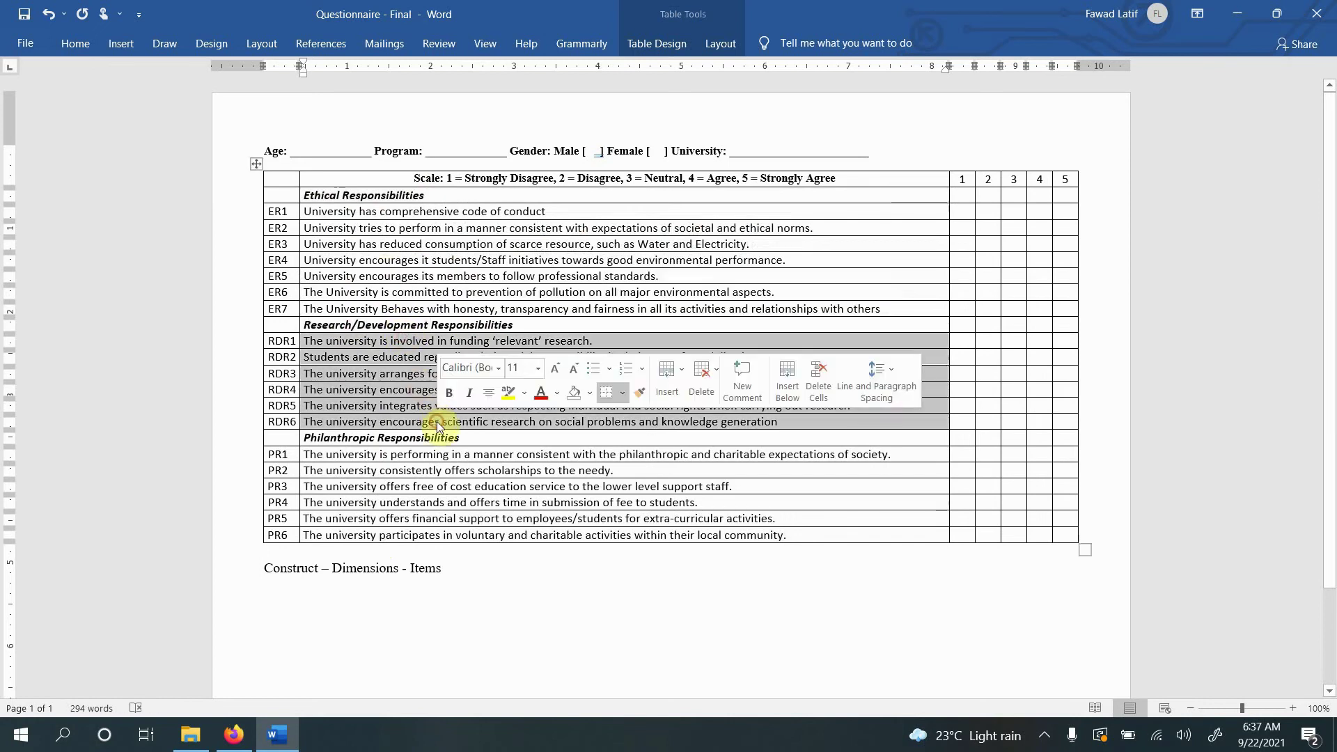
click(456, 326)
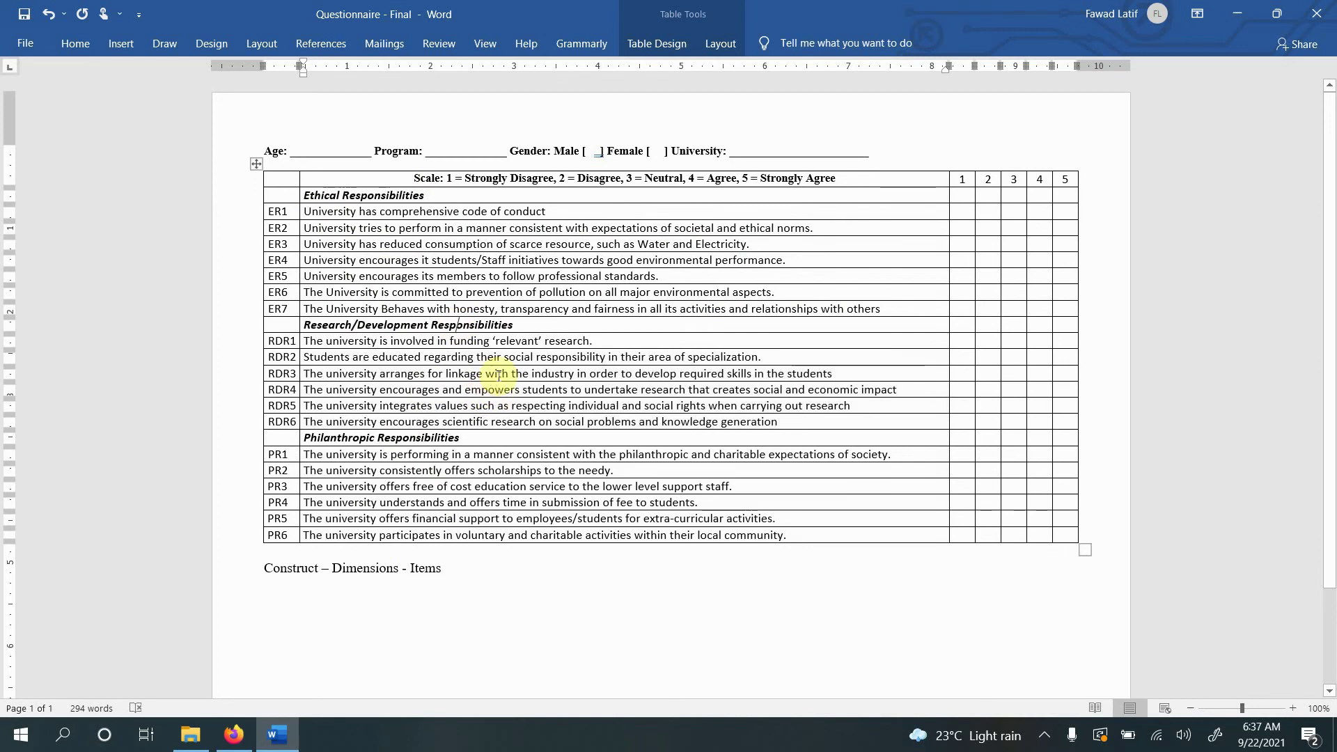
drag(428, 229, 446, 293)
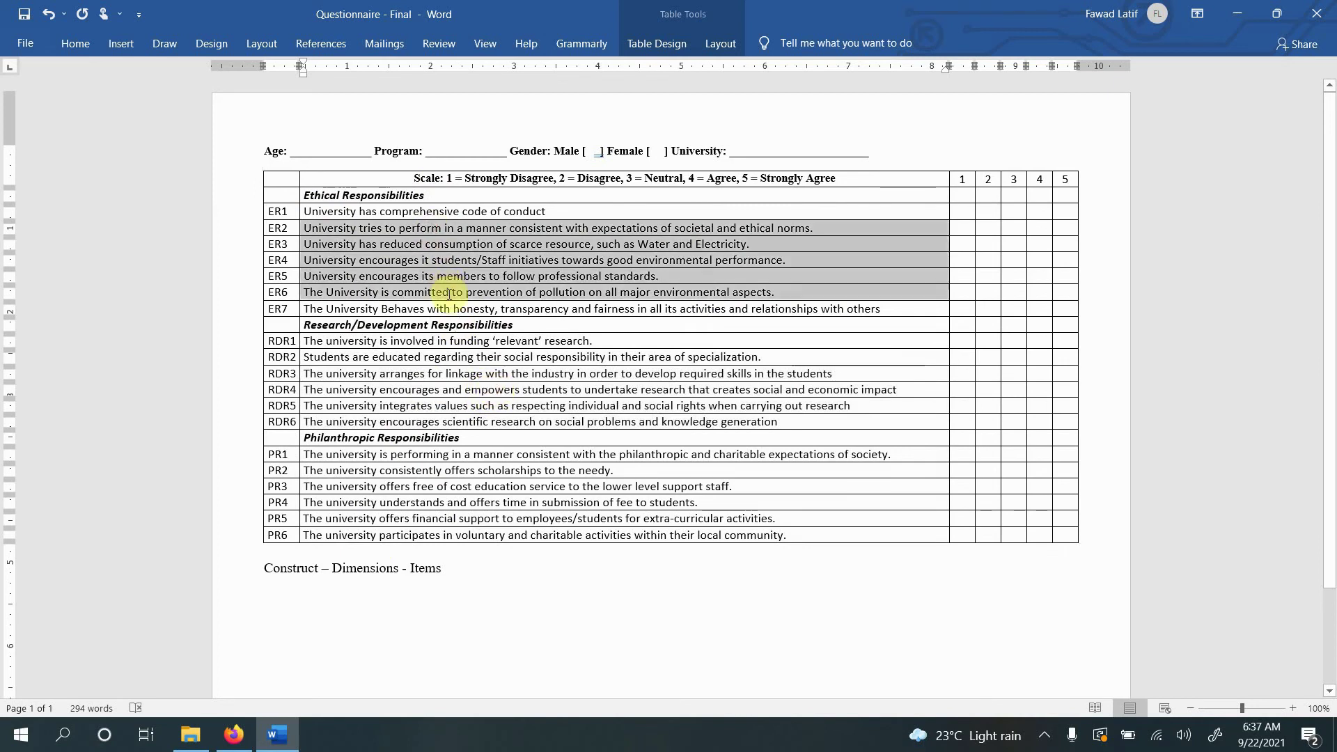
drag(451, 453, 456, 529)
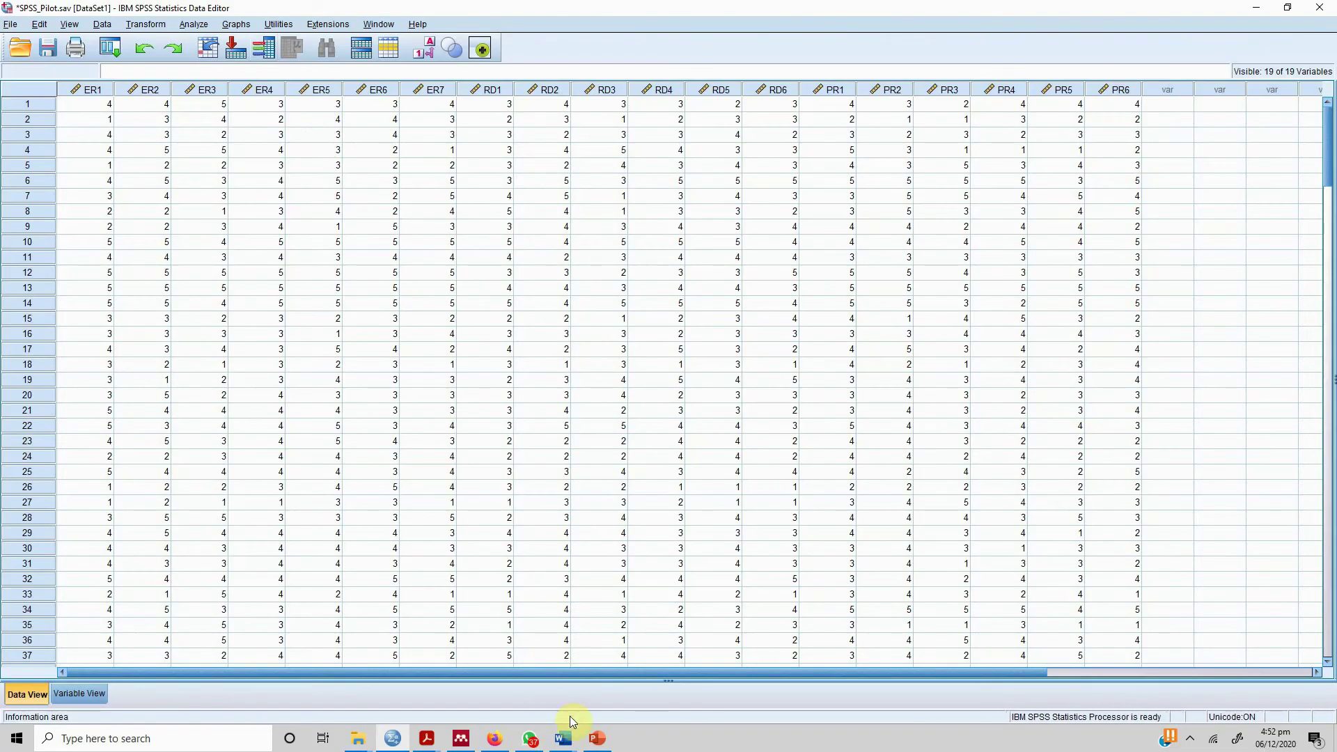
Switch to IBM SPSS Statistics, open the Factor Analysis setup and remove all variables from its analysis list
click(194, 25)
mouse_move(245, 250)
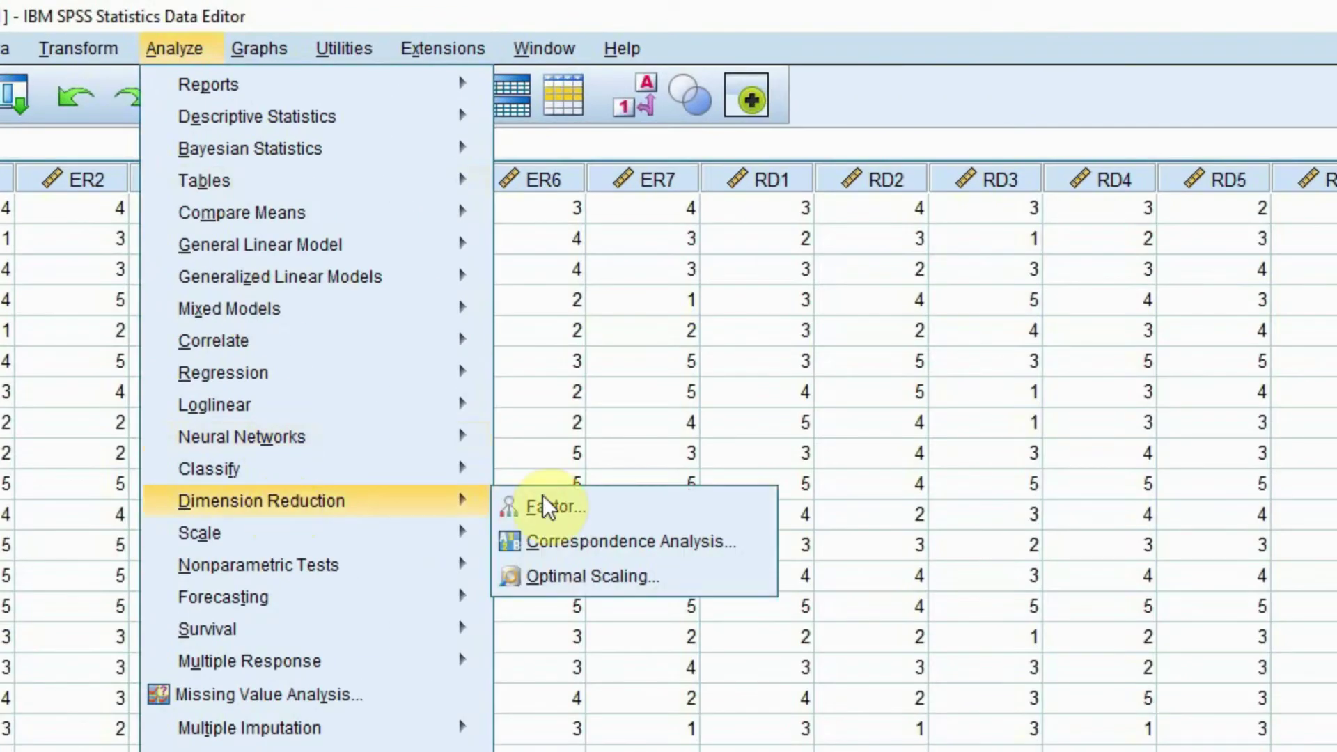
click(644, 515)
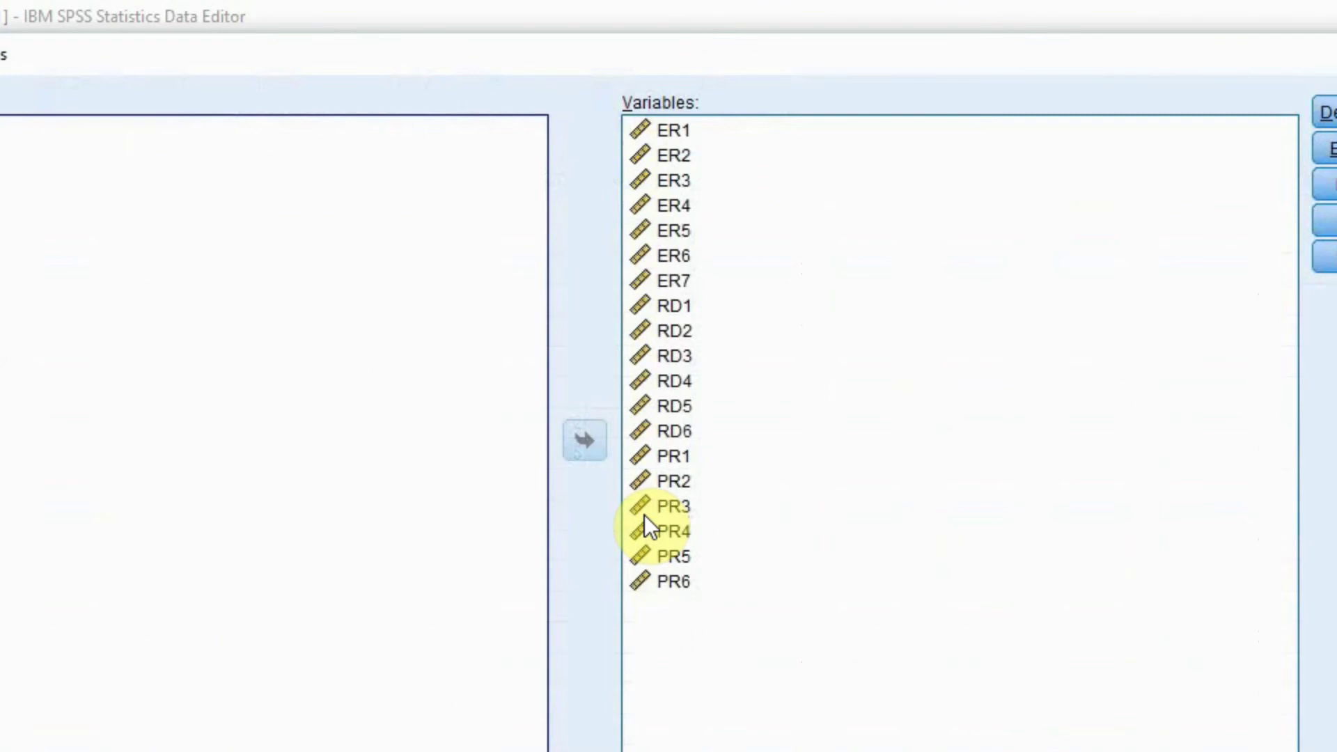
click(661, 154)
shift+click(673, 581)
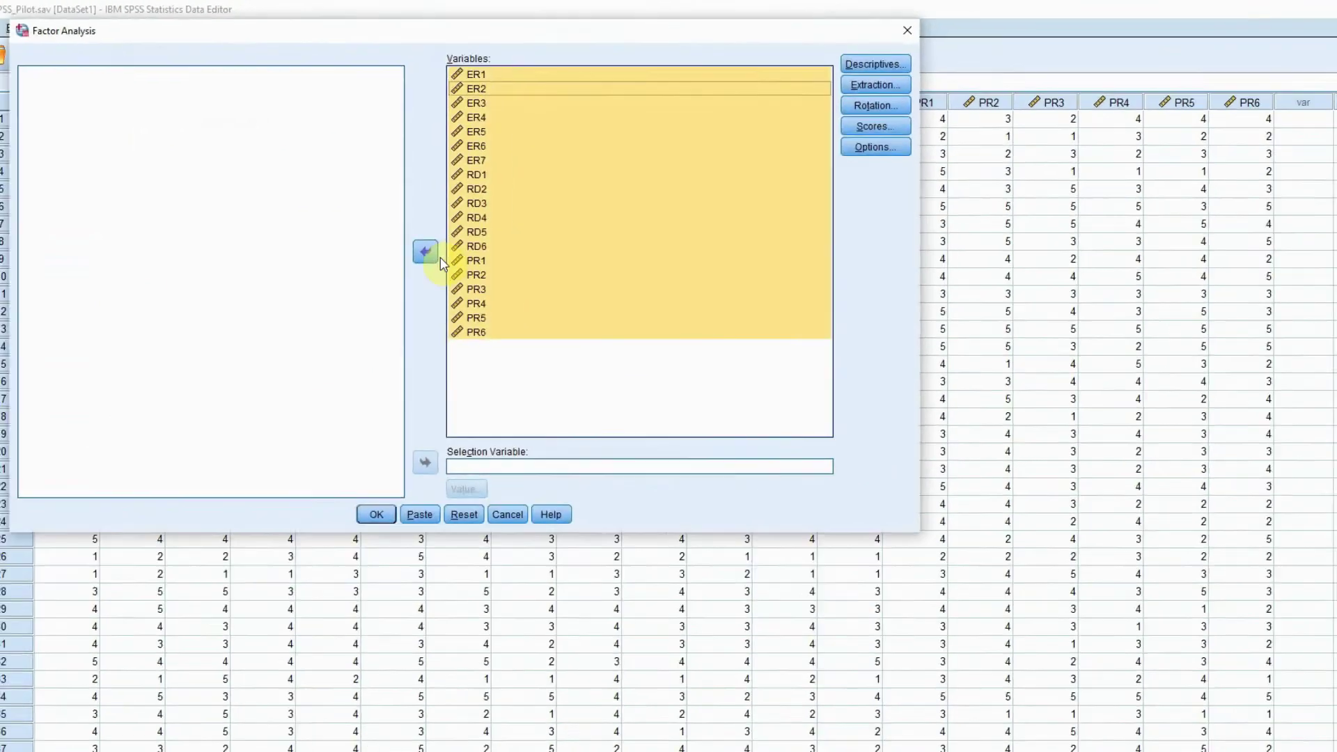
click(585, 440)
Add all ER, RD and PR items, from ER1 through PR6, to the factor analysis variables
click(141, 76)
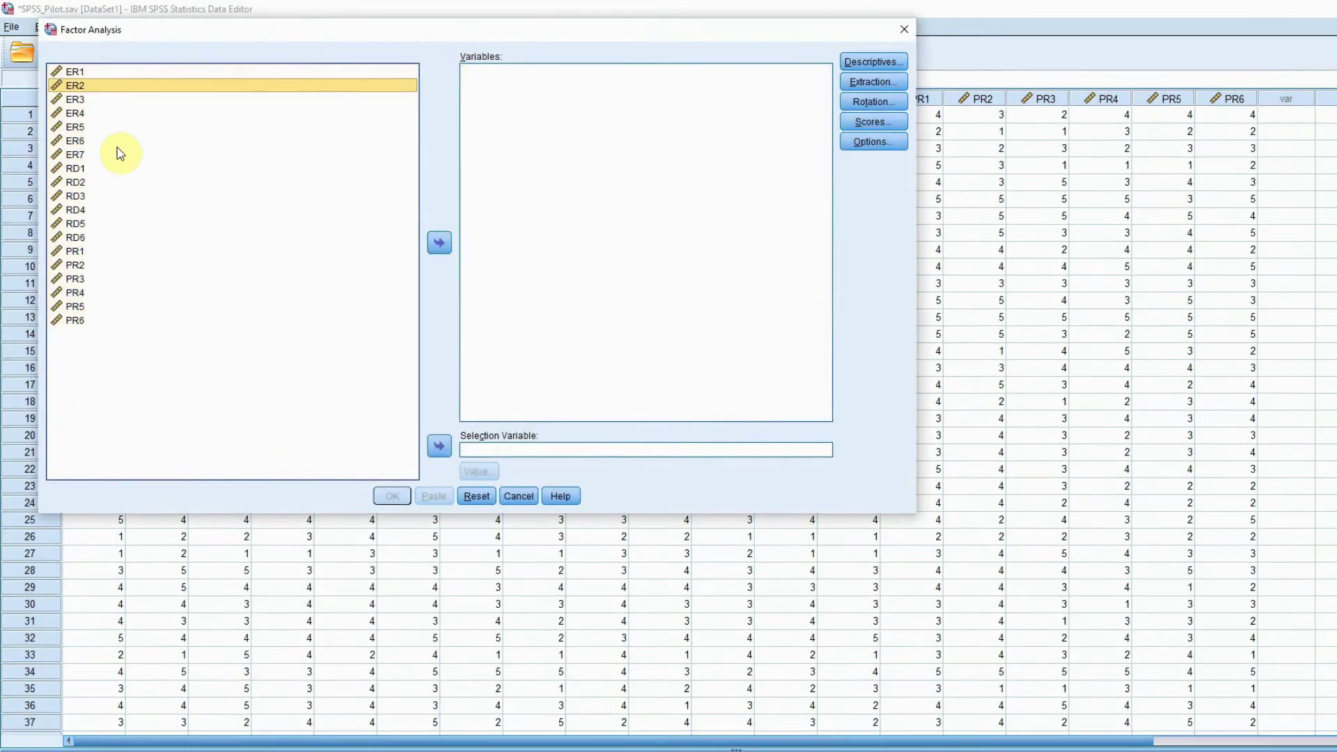
key(ctrl+a)
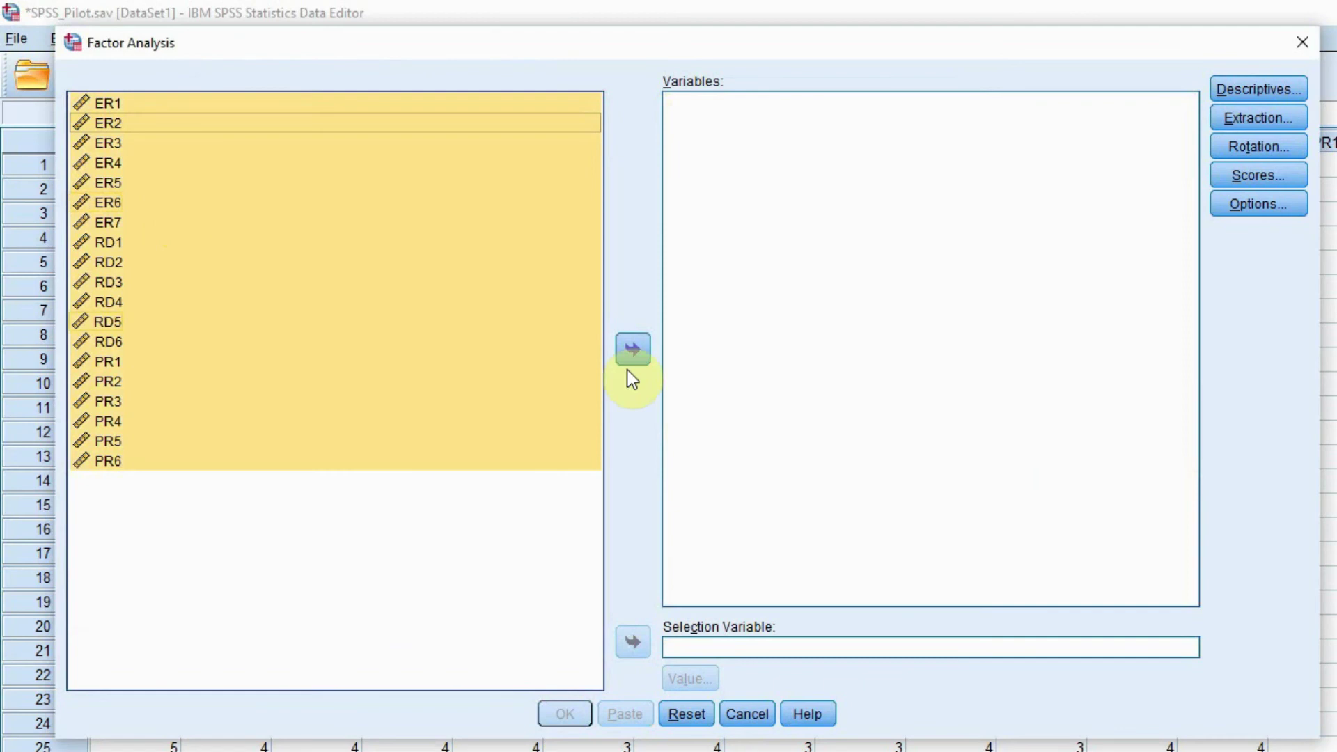
click(632, 350)
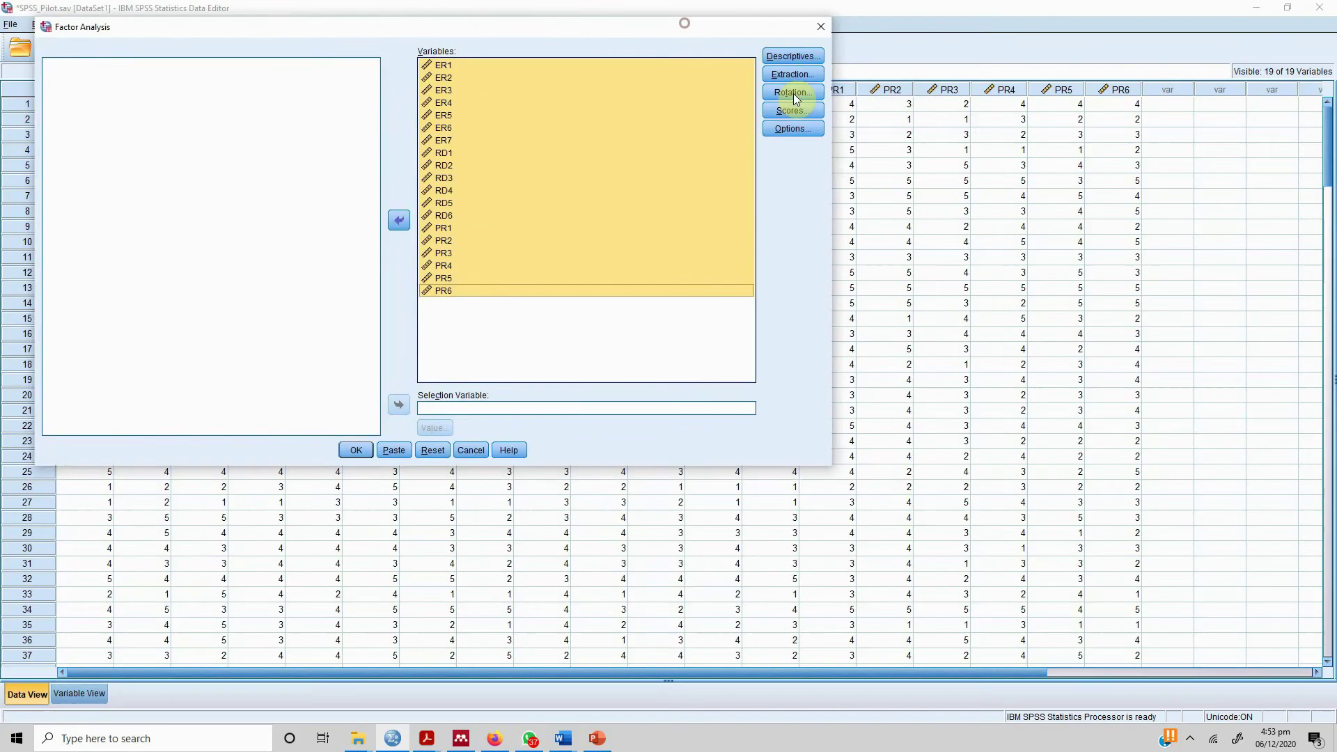
drag(696, 26, 856, 154)
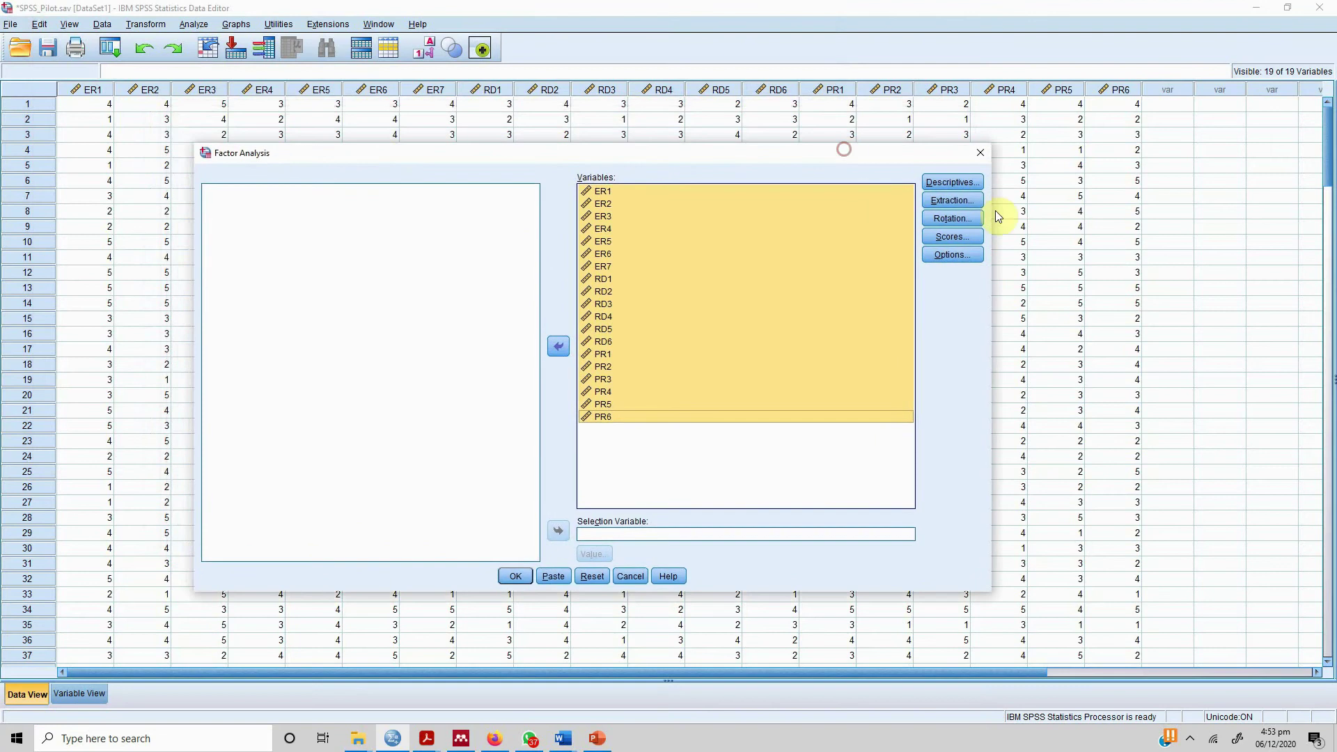
Include the KMO and Bartlett's test of sphericity in the factor analysis descriptives
click(971, 184)
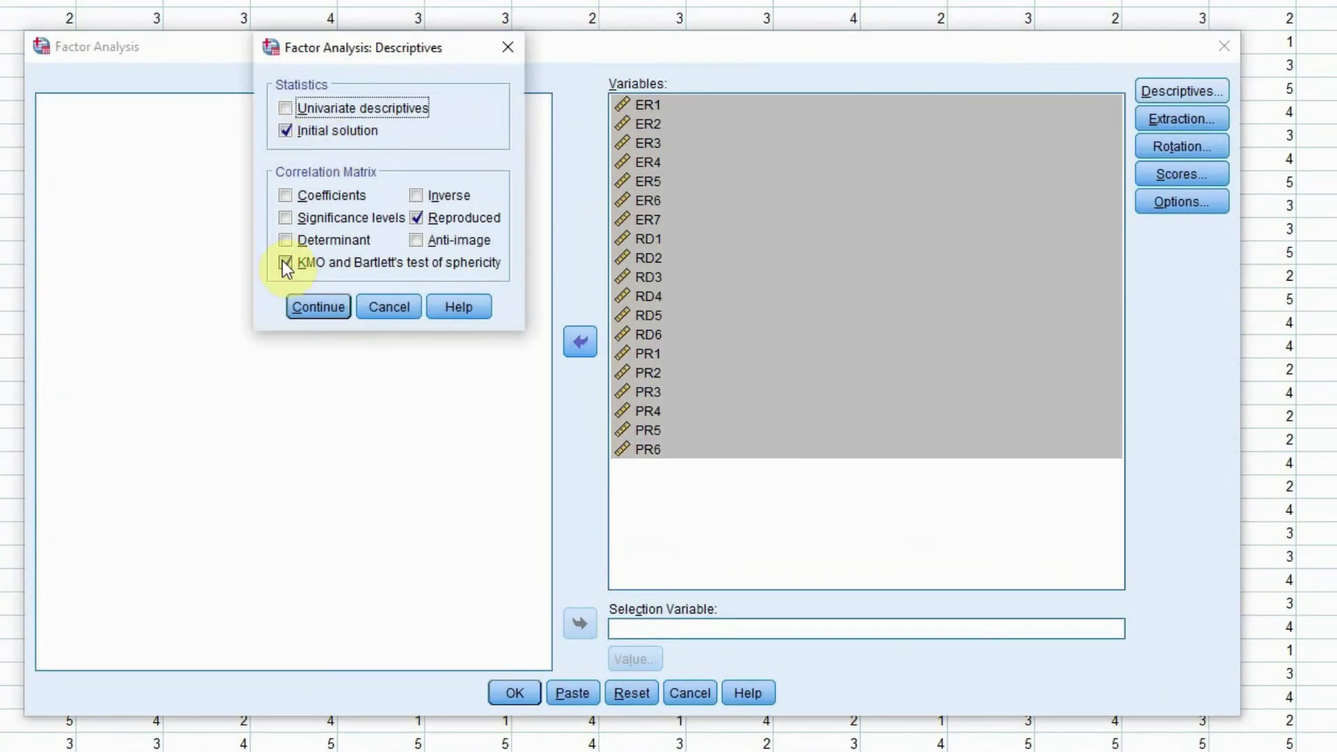
click(284, 263)
click(311, 308)
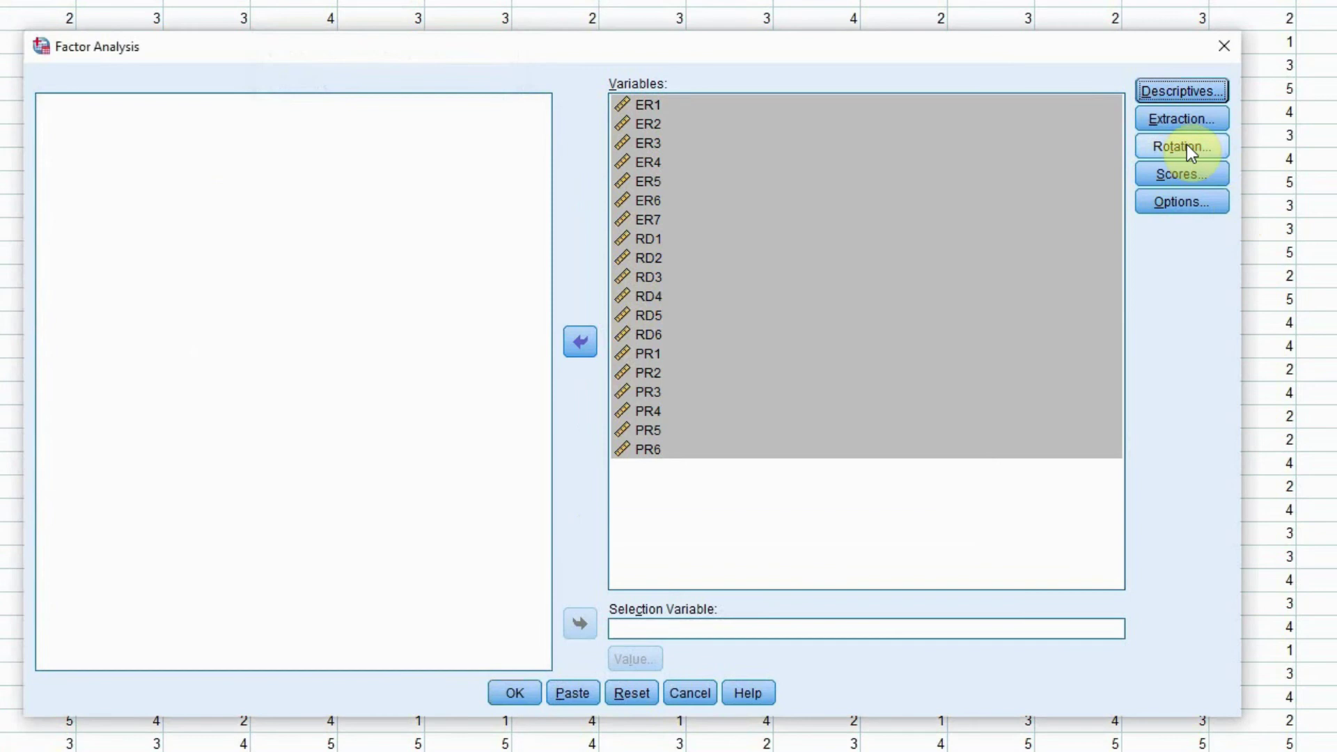
Use principal components as the extraction method, based on eigenvalues greater than 1
click(1182, 120)
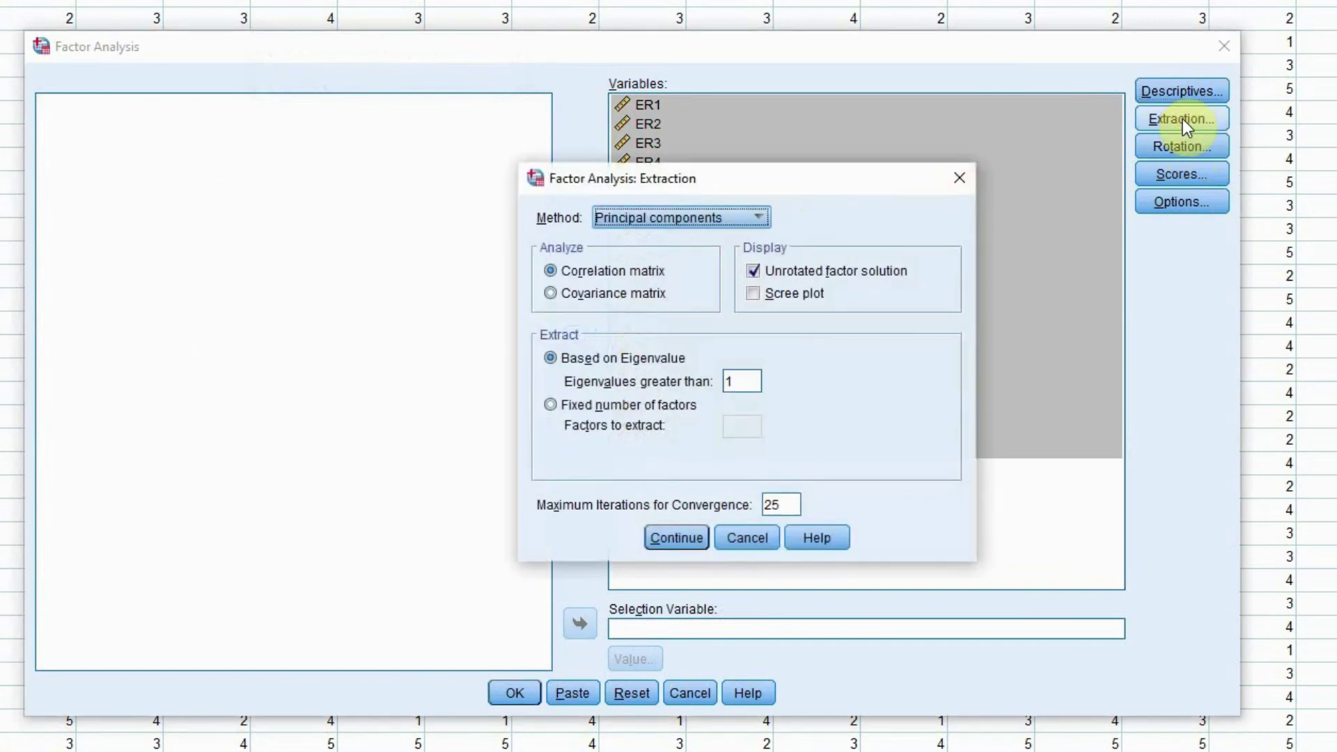
click(715, 218)
click(705, 241)
click(671, 534)
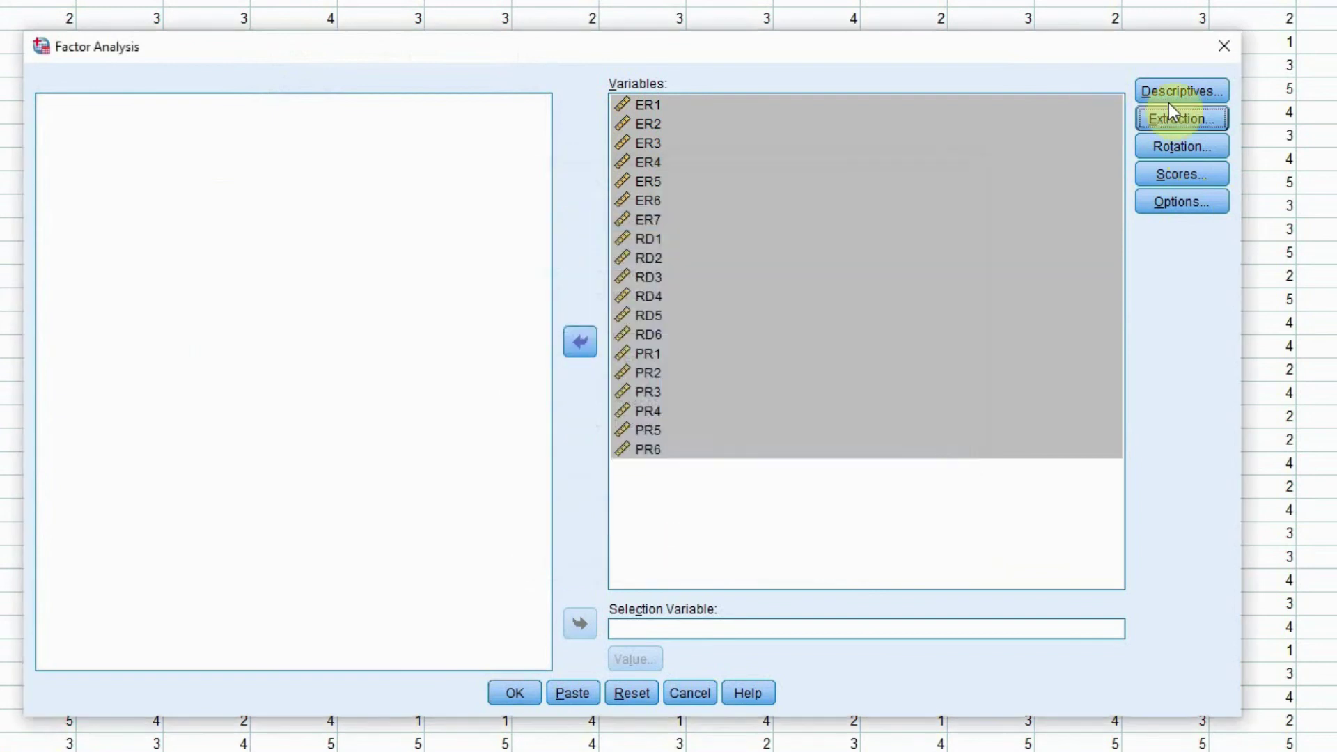
Use Varimax rotation with the rotated solution displayed, and leave the factor scores unsaved
click(1216, 148)
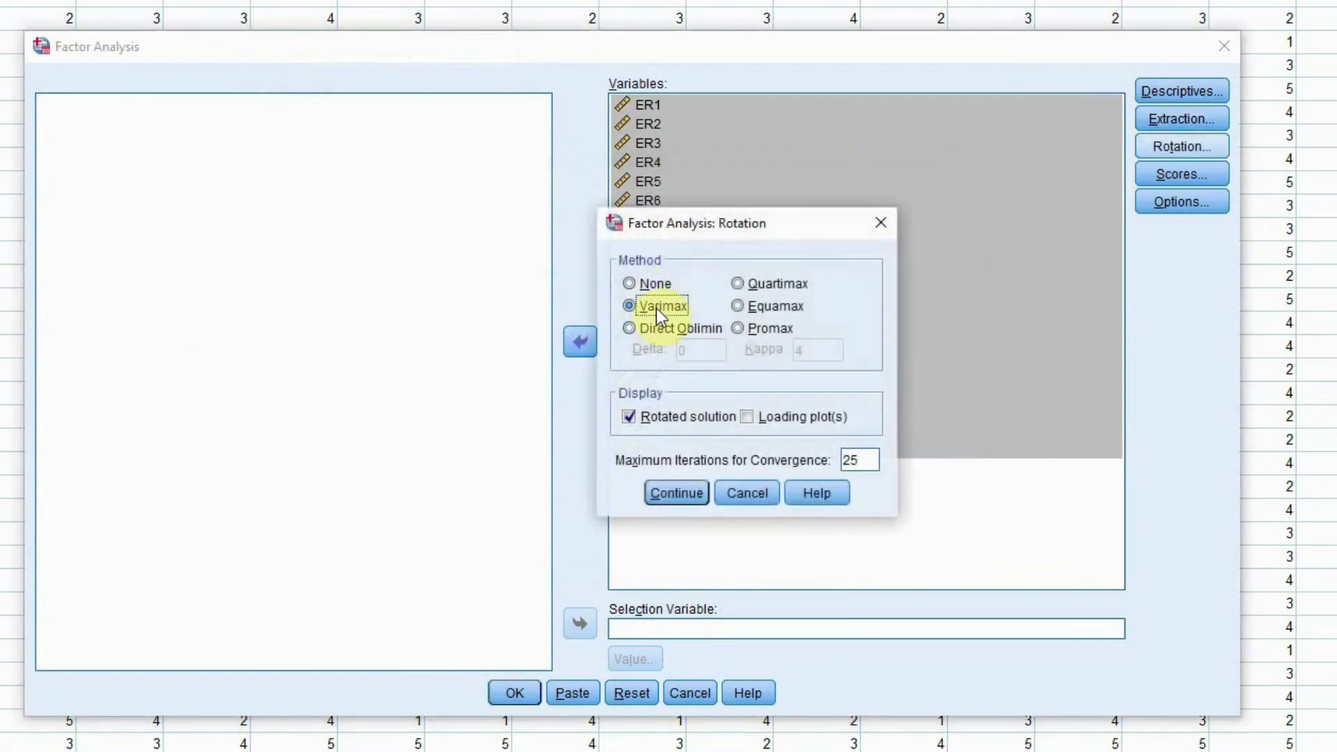
click(678, 480)
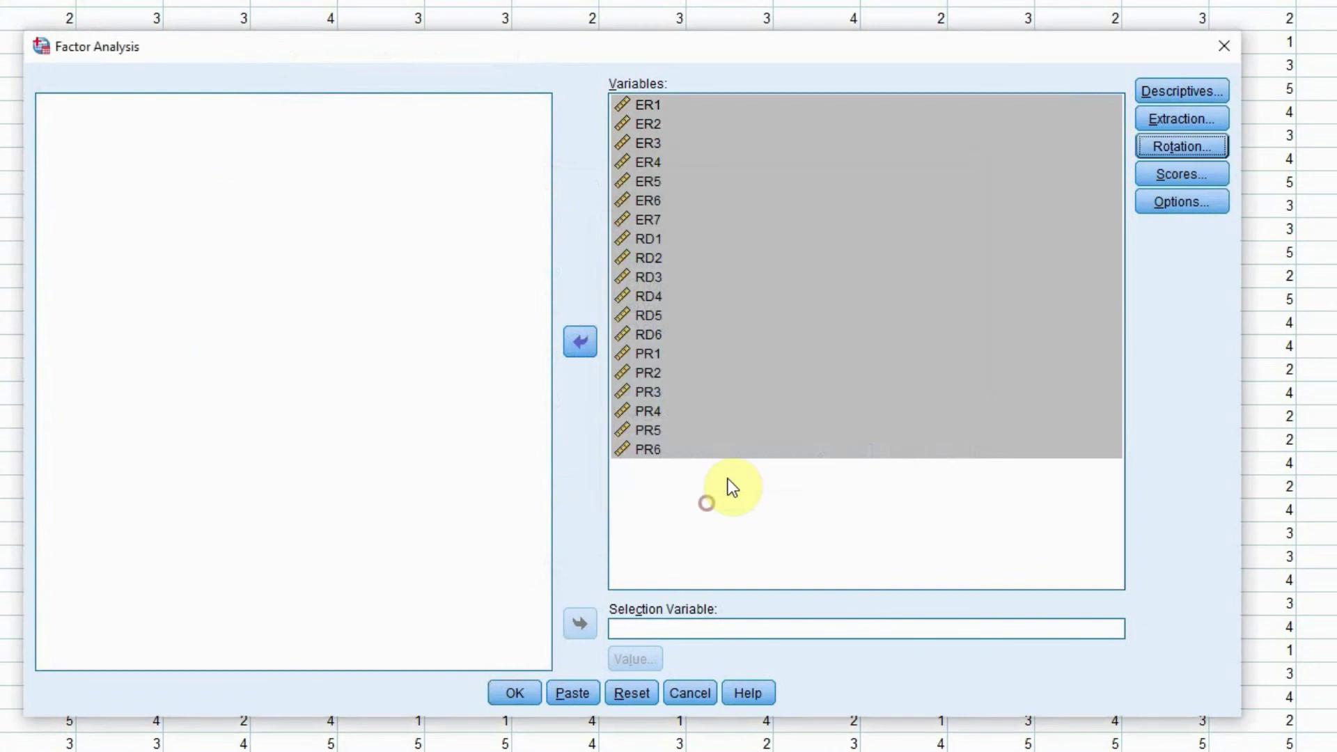
click(1210, 175)
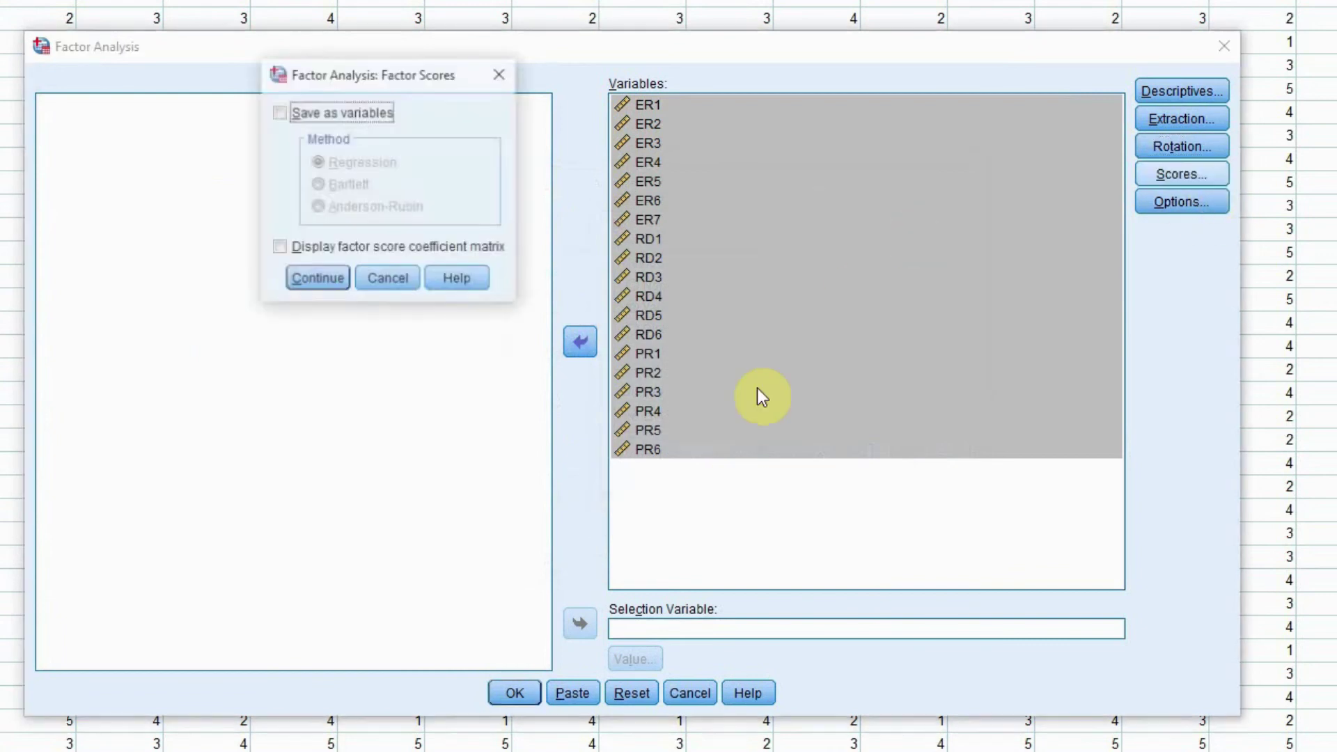
click(387, 276)
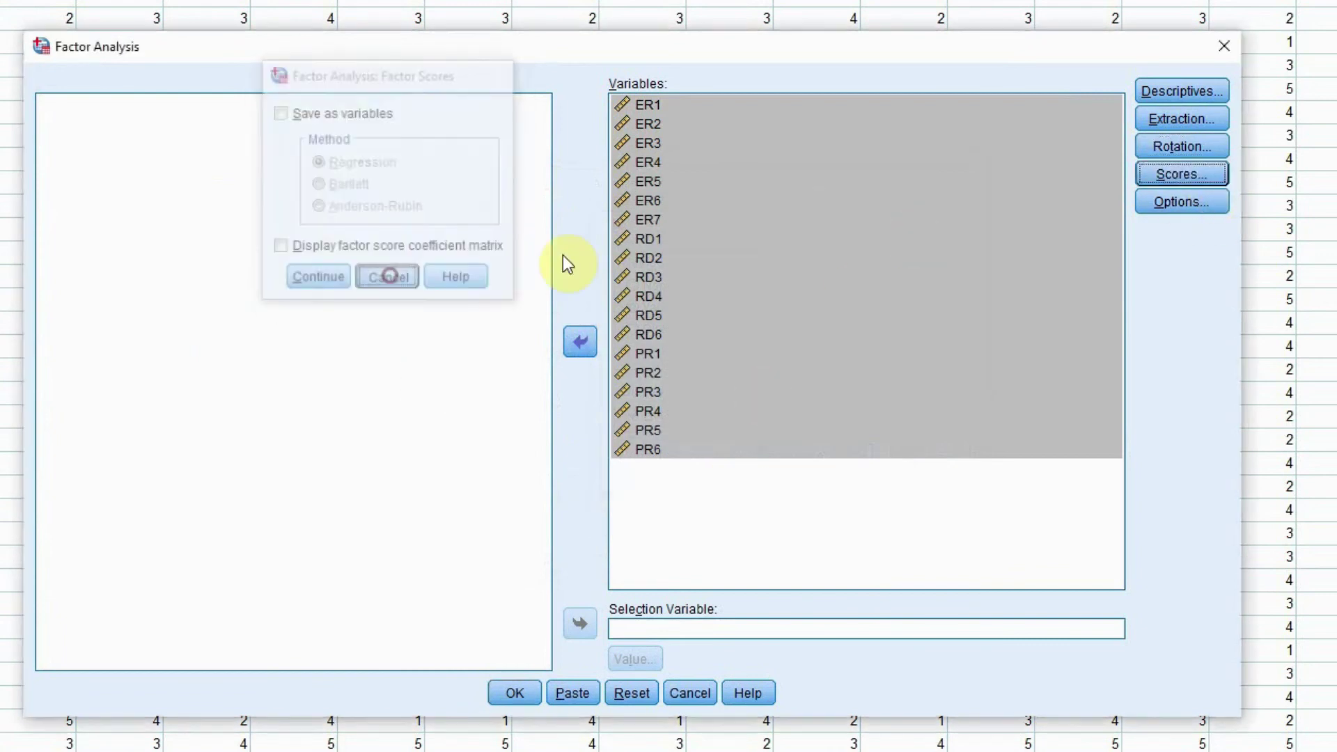
Suppress small coefficients with an absolute value below .50 and run the factor analysis
click(1176, 203)
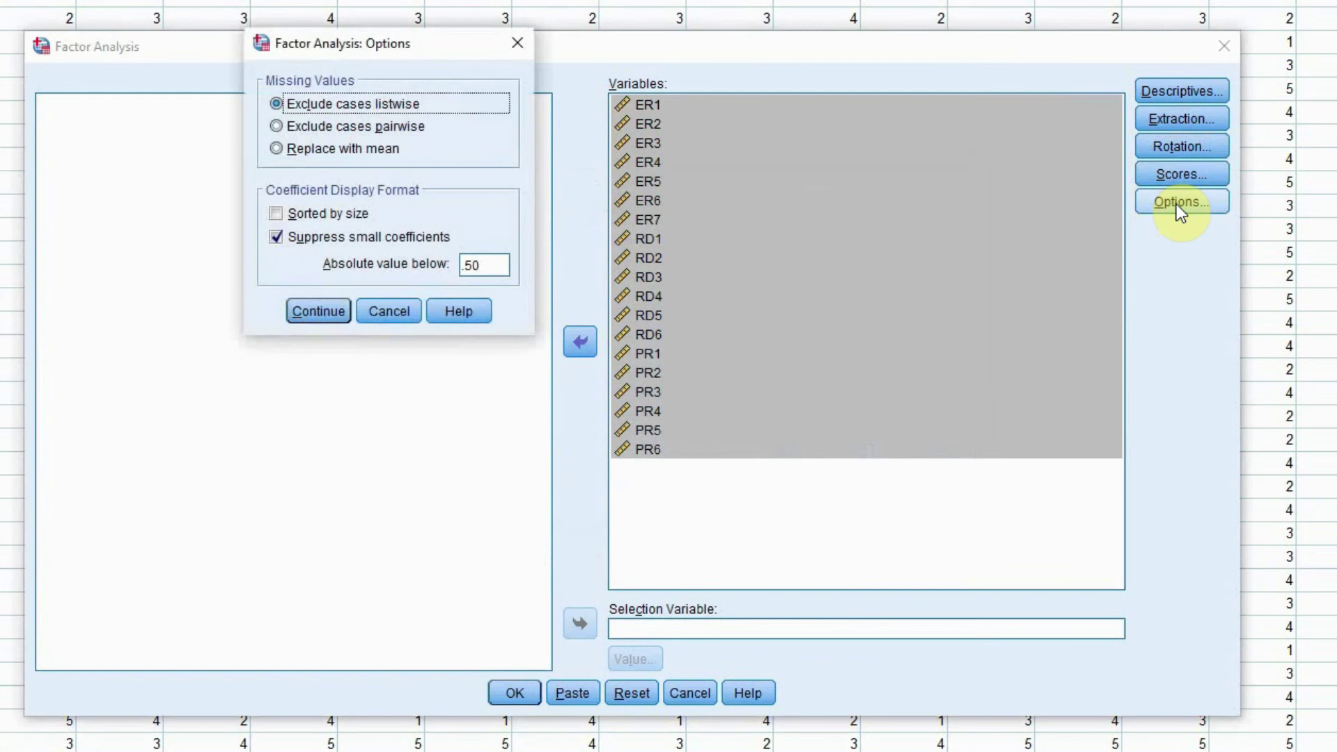
click(481, 265)
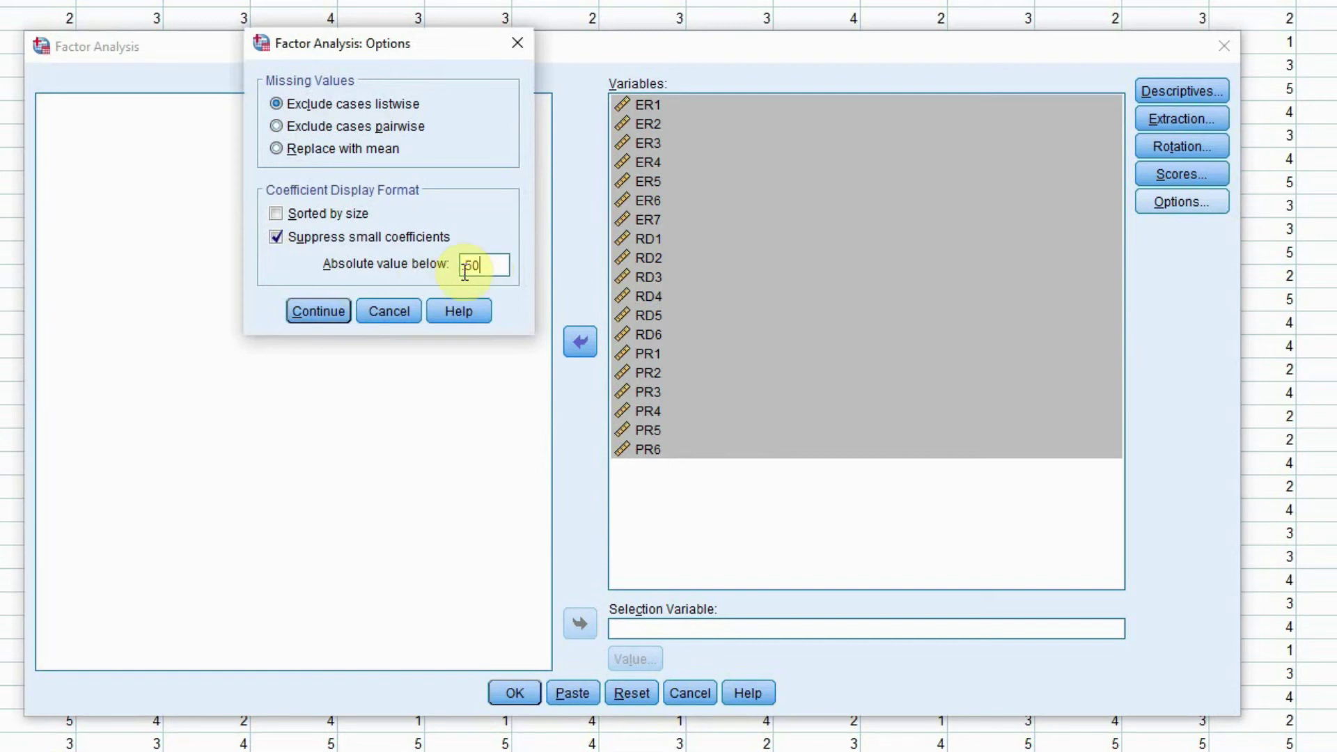
double_click(486, 265)
click(333, 311)
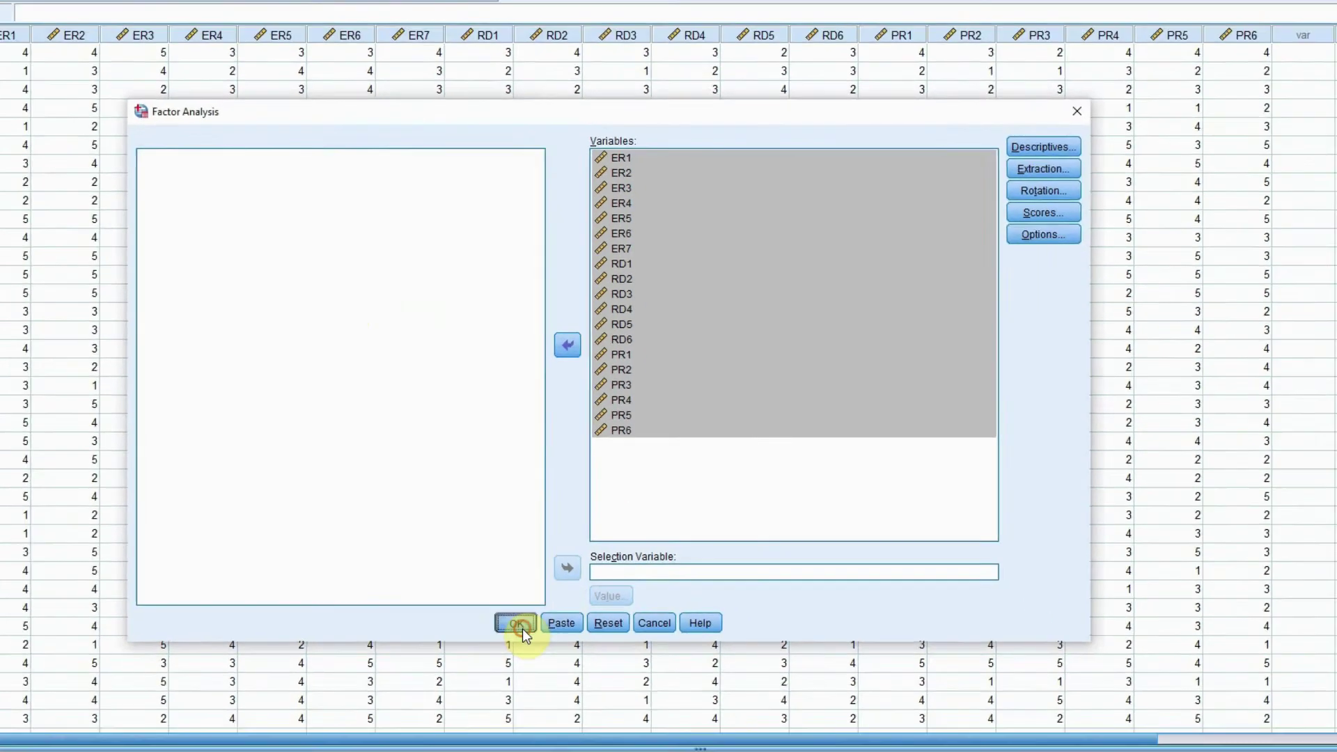
click(519, 695)
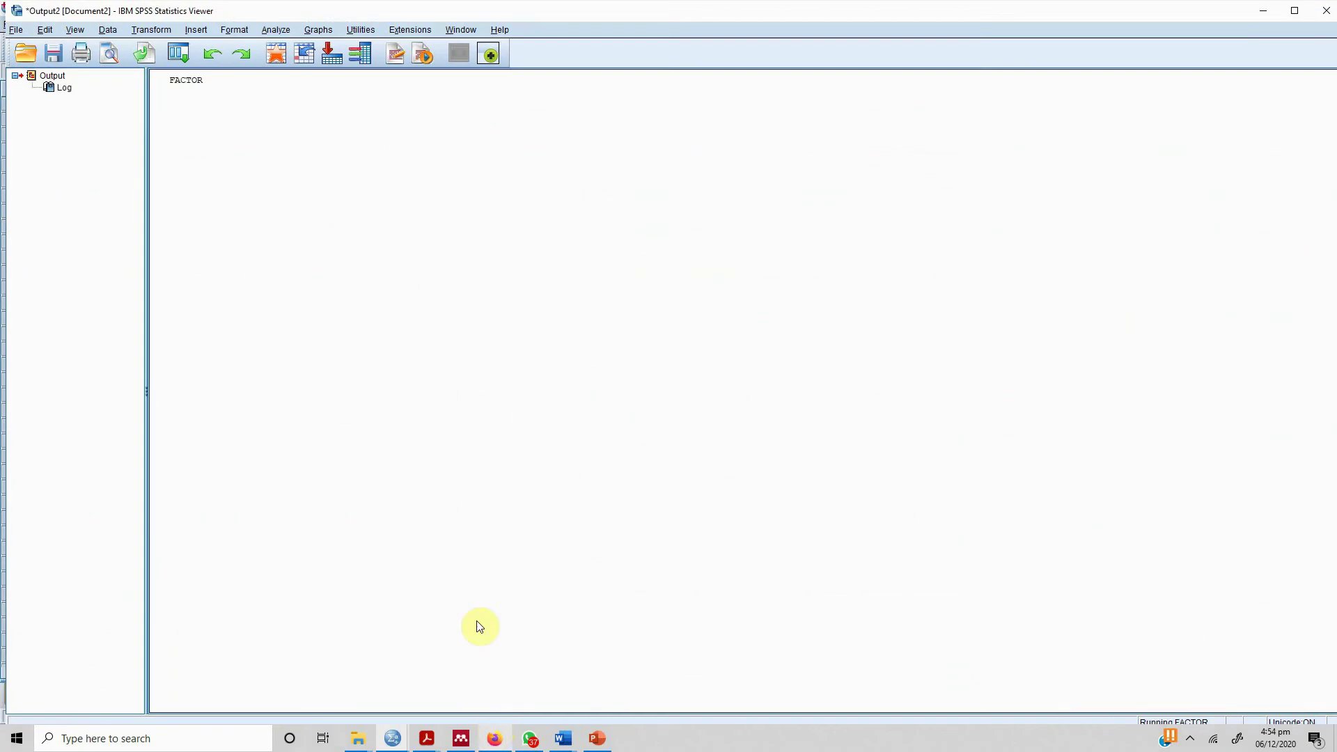
Examine the KMO and Bartlett's Test results and the extraction values in the Communalities table
scroll(409, 301, up, 3)
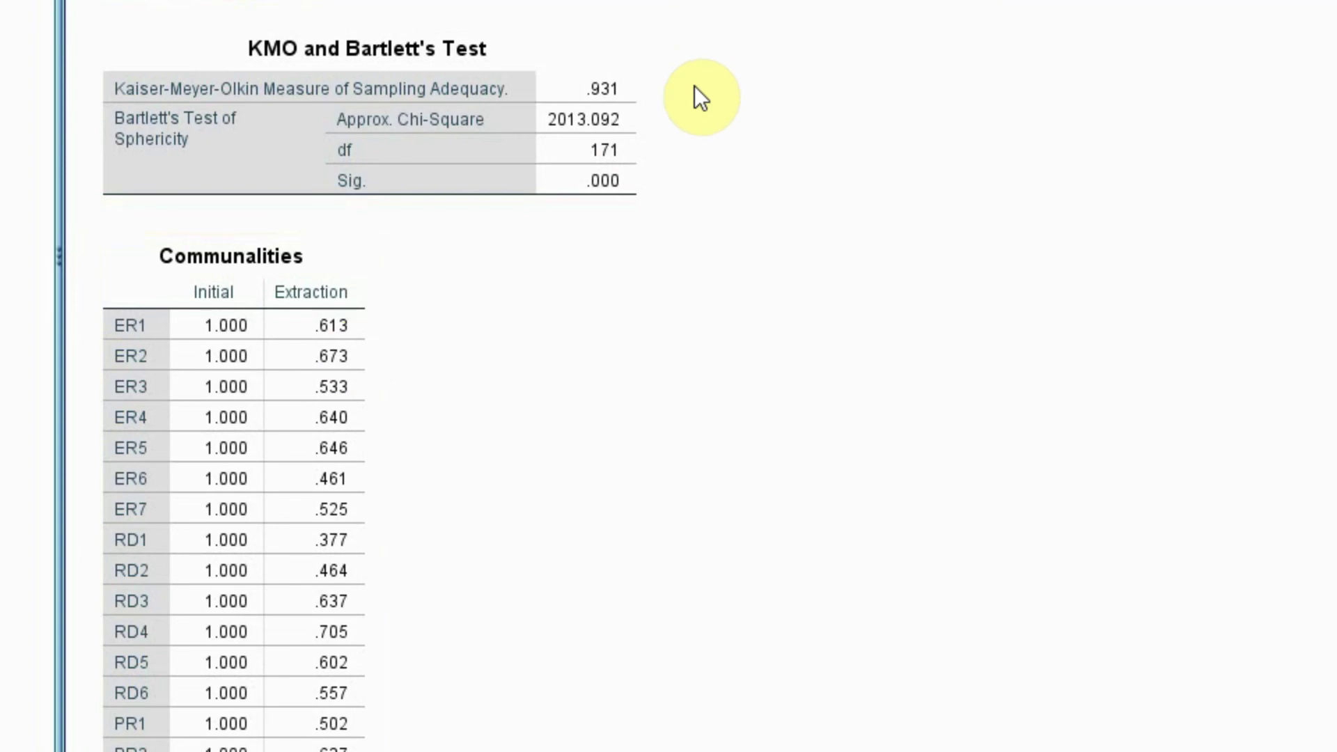
scroll(694, 85, down, 15)
scroll(695, 82, up, 13)
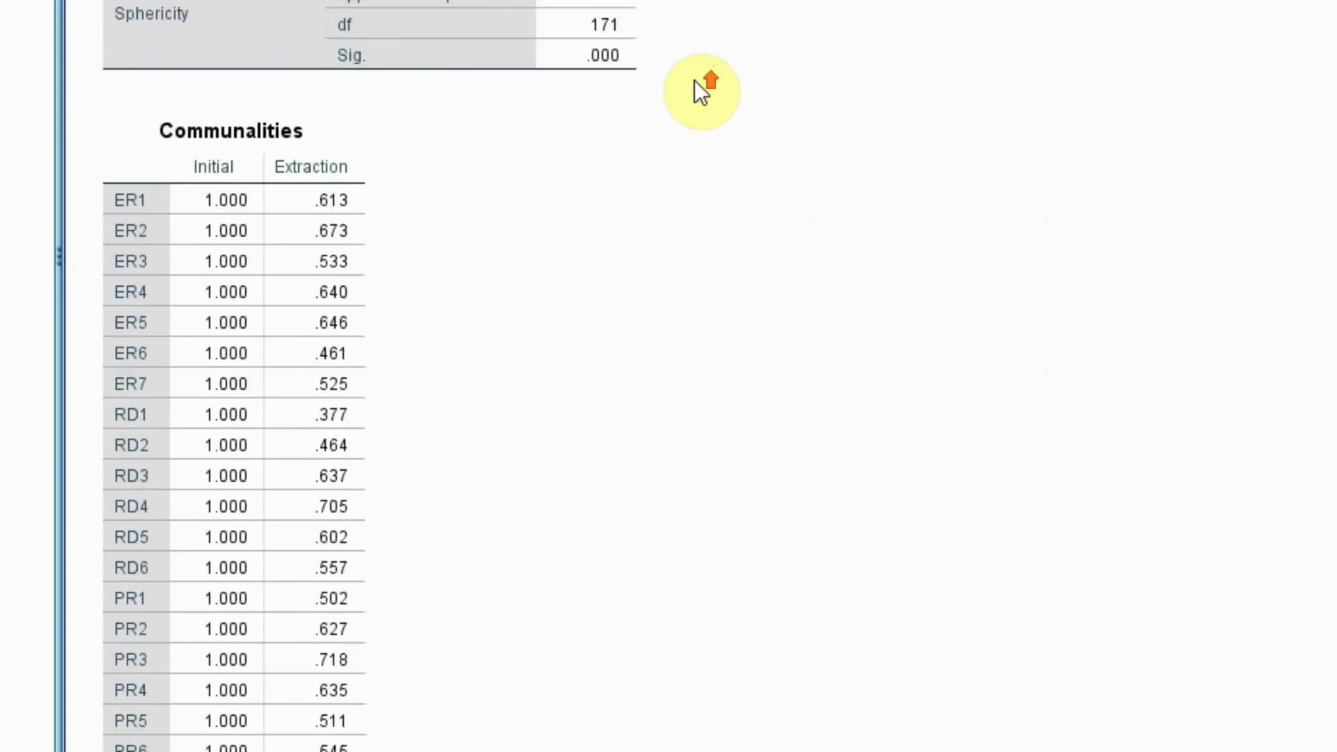
scroll(694, 80, up, 3)
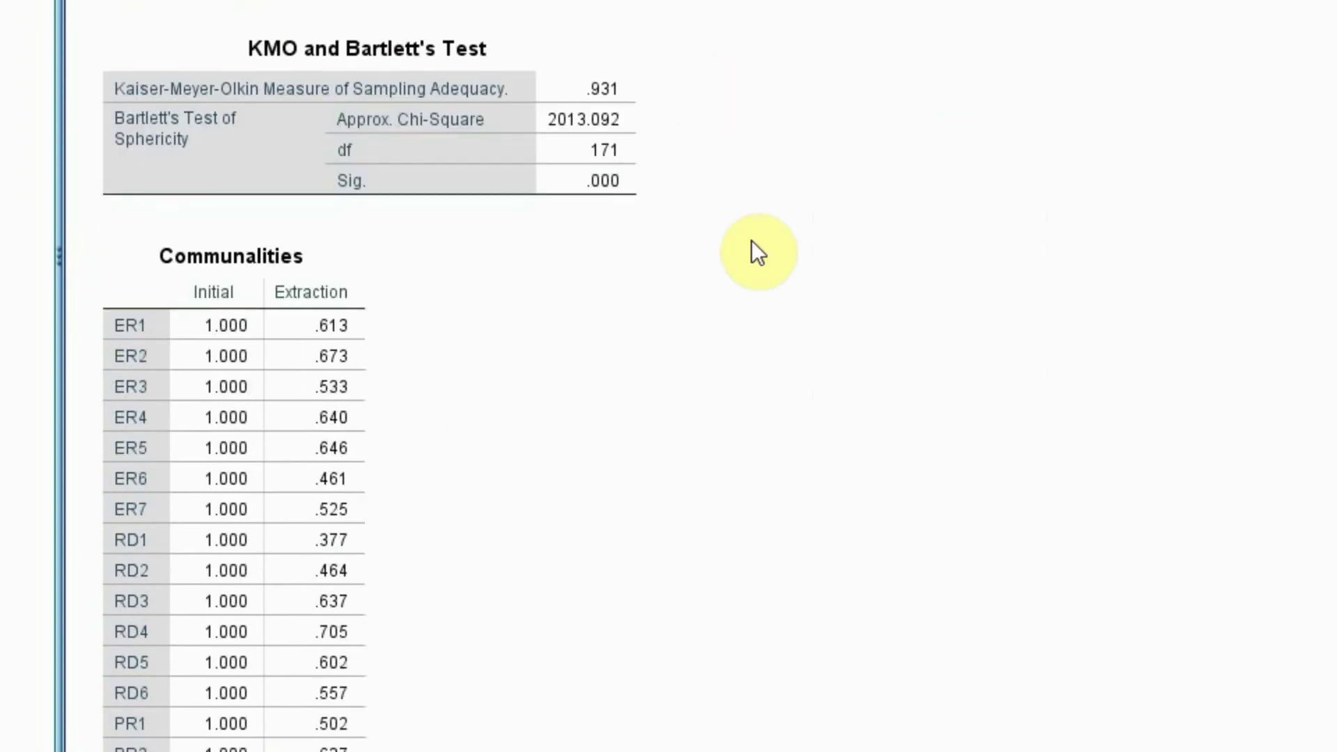
click(577, 149)
click(261, 376)
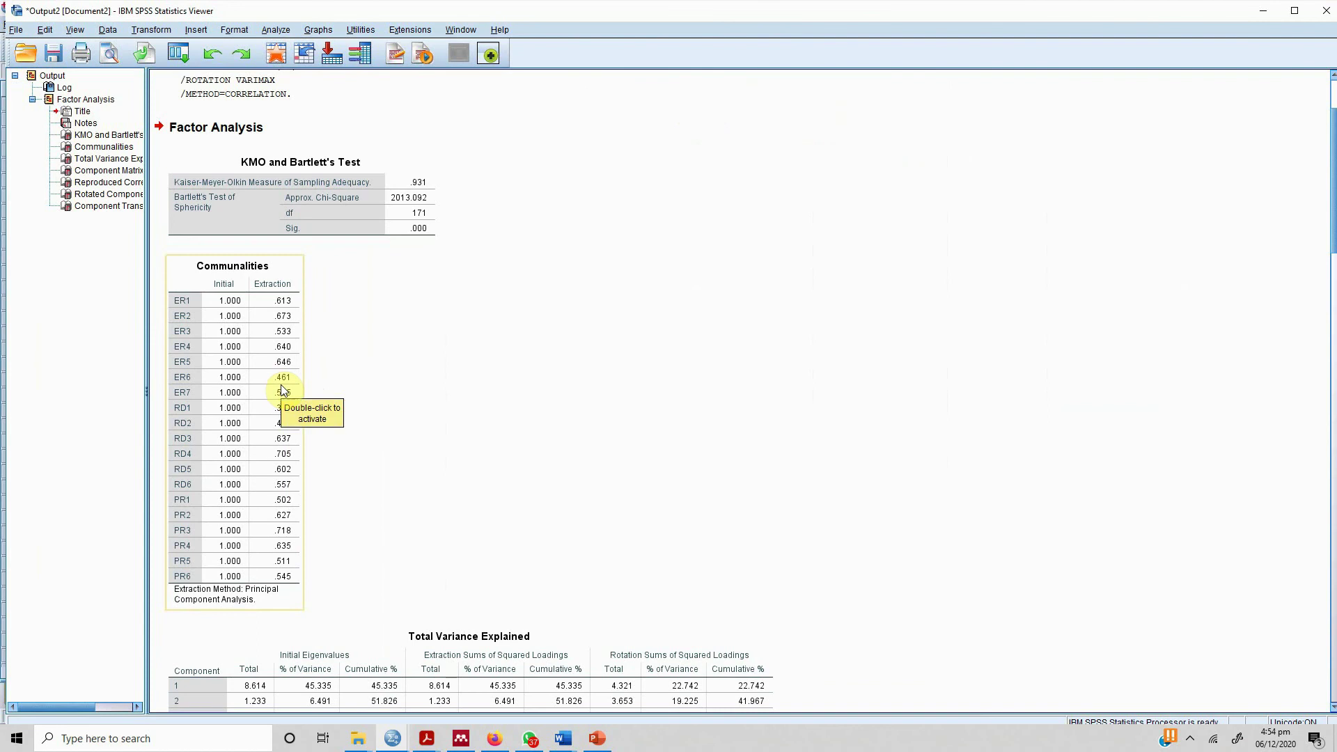
Review the Total Variance Explained table, the unrotated Component Matrix and the Reproduced Correlations table
scroll(600, 355, down, 3)
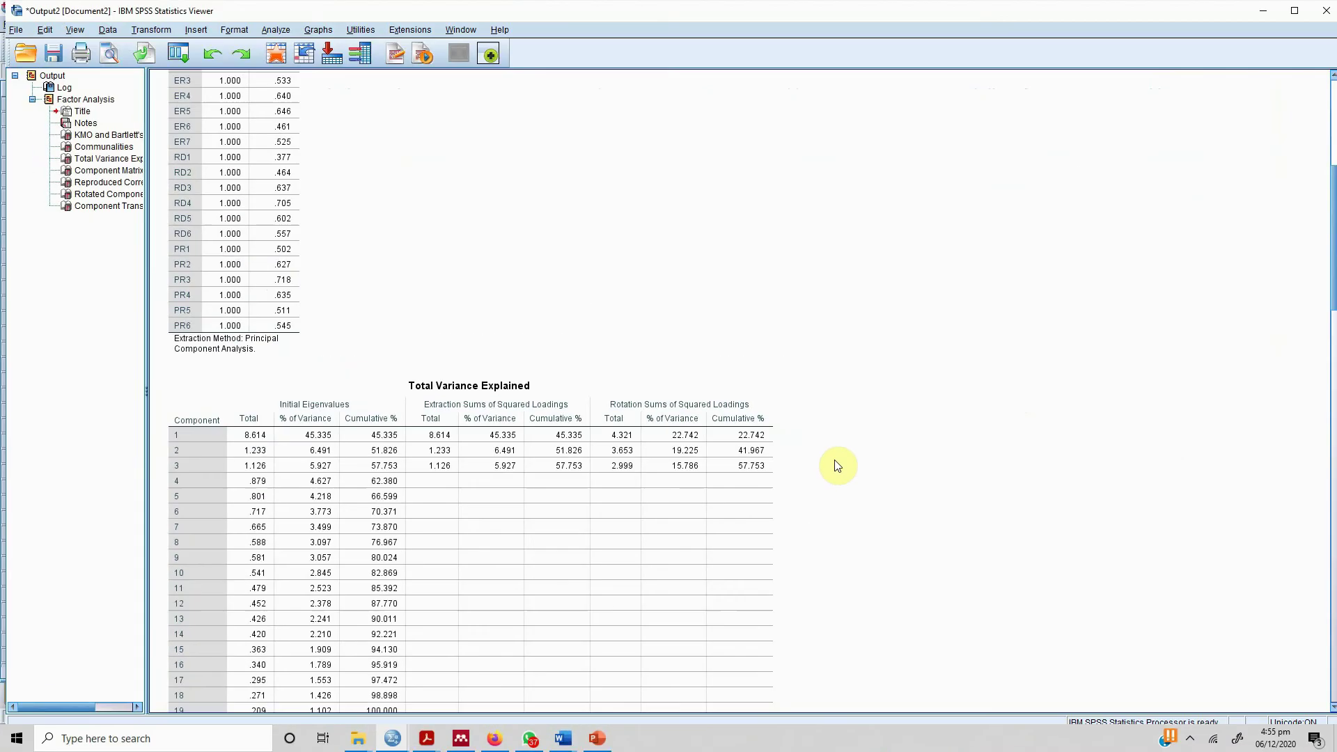
scroll(837, 465, down, 5)
scroll(837, 465, down, 3)
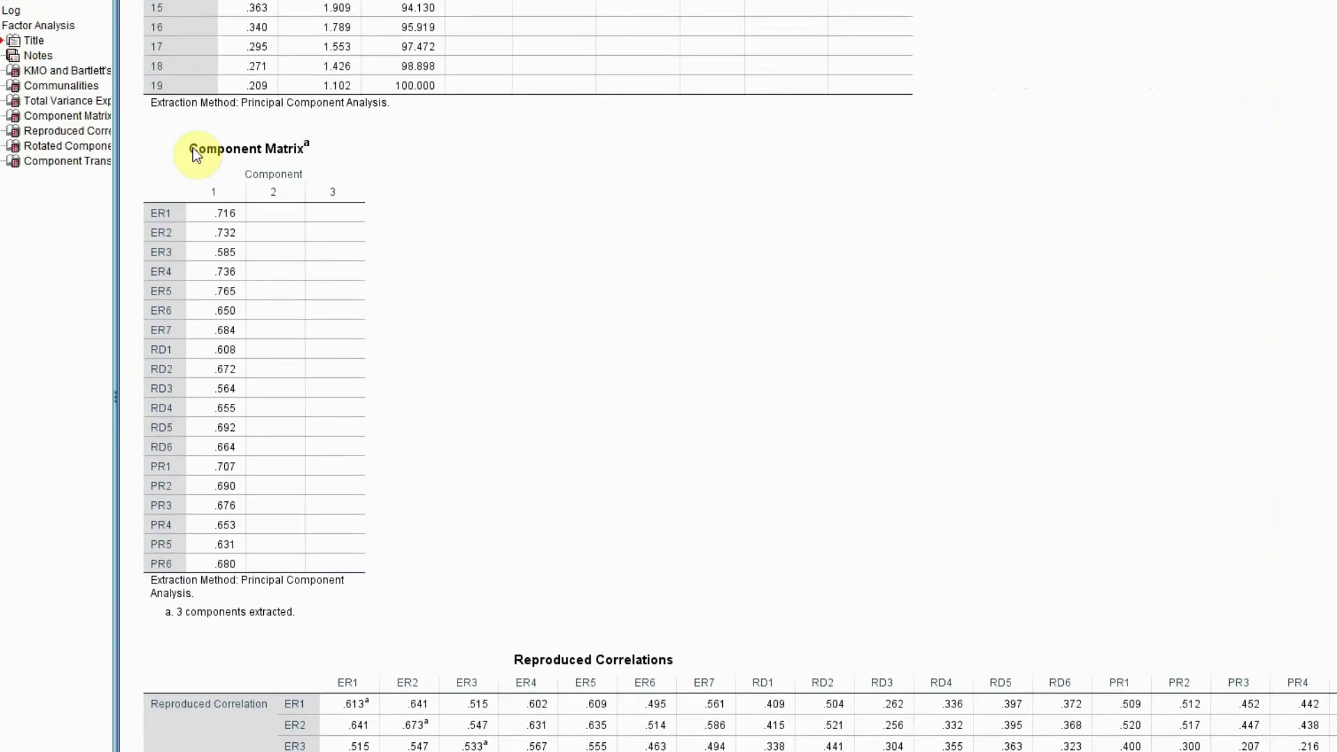
scroll(662, 140, down, 3)
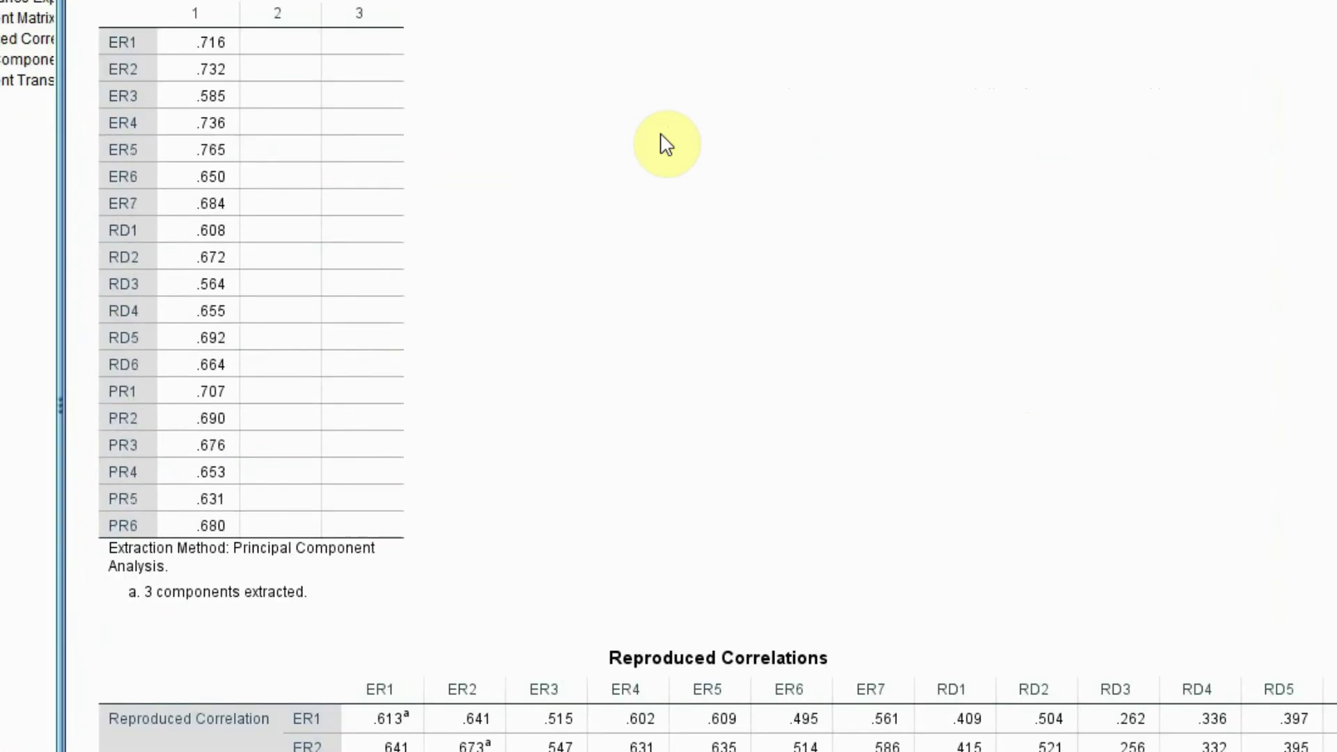
click(209, 59)
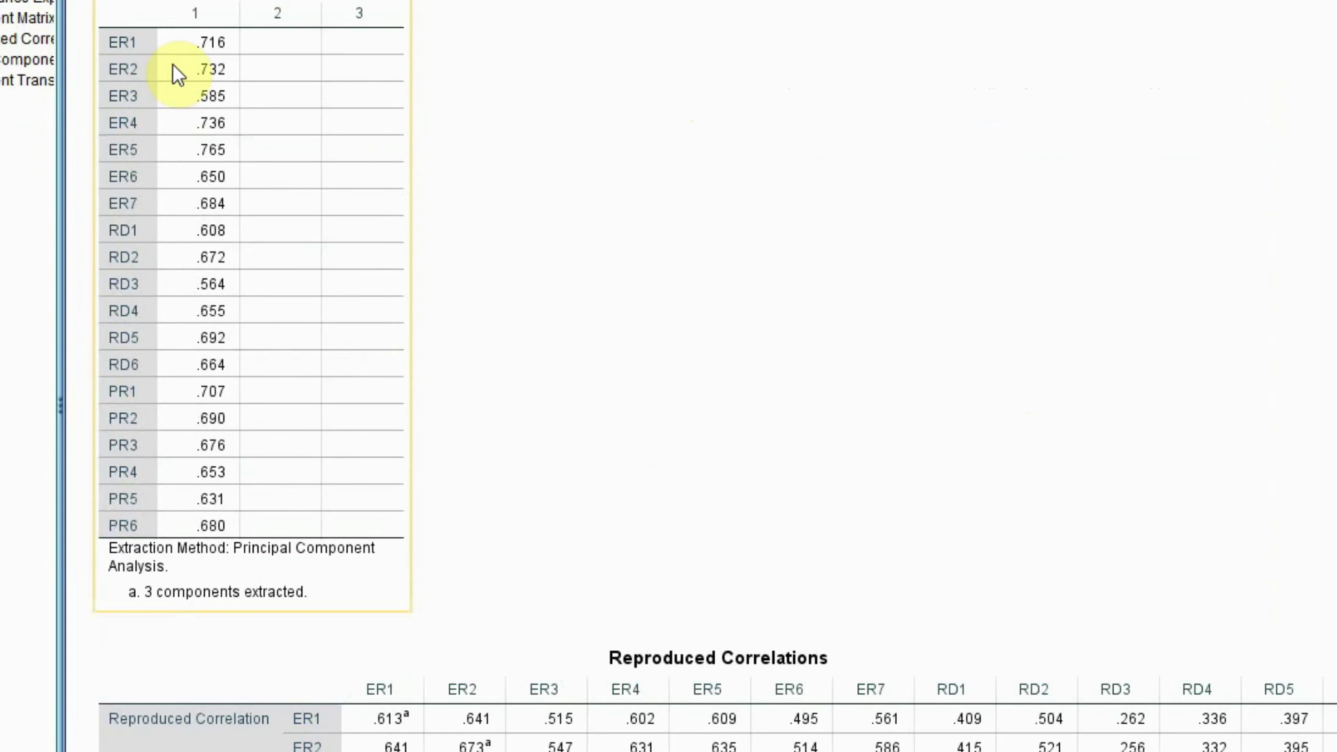
click(576, 152)
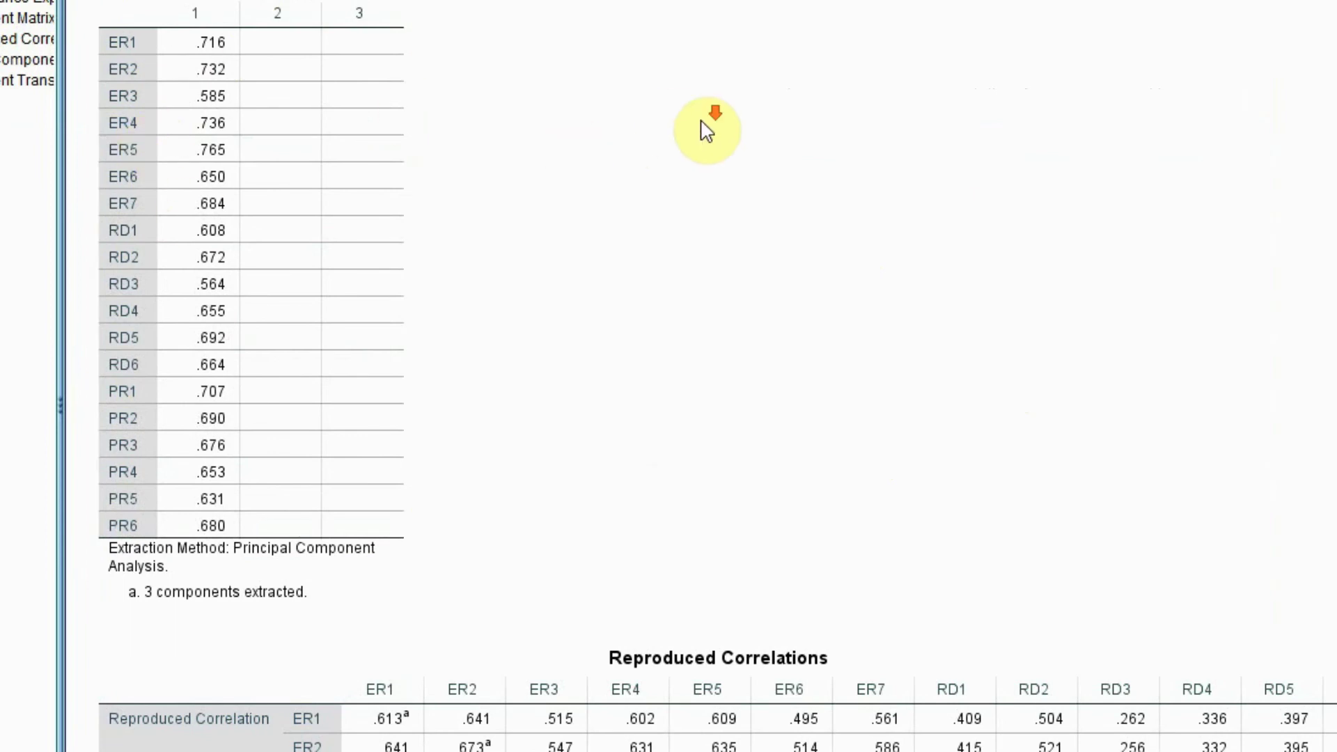
scroll(707, 131, down, 5)
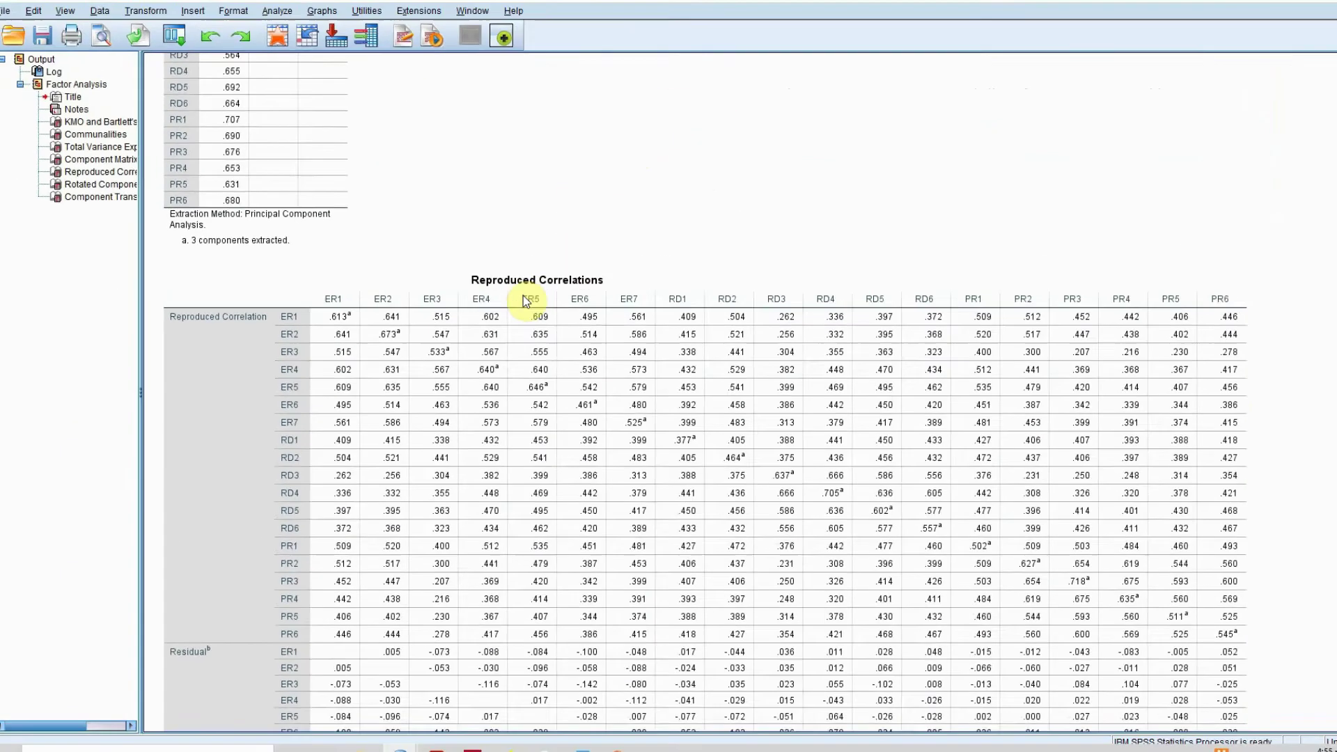
click(522, 296)
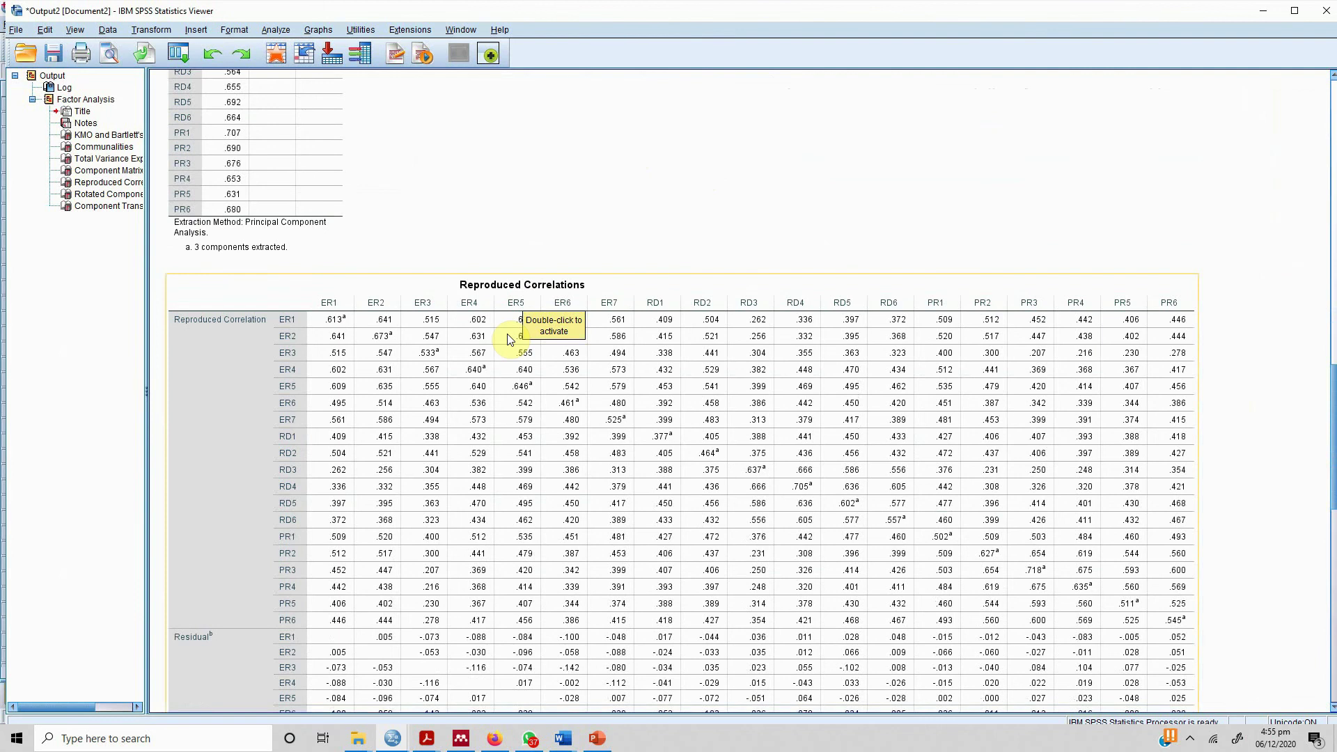
Examine the Rotated Component Matrix for how the ER, RD and PR items load on each component
scroll(511, 300, down, 10)
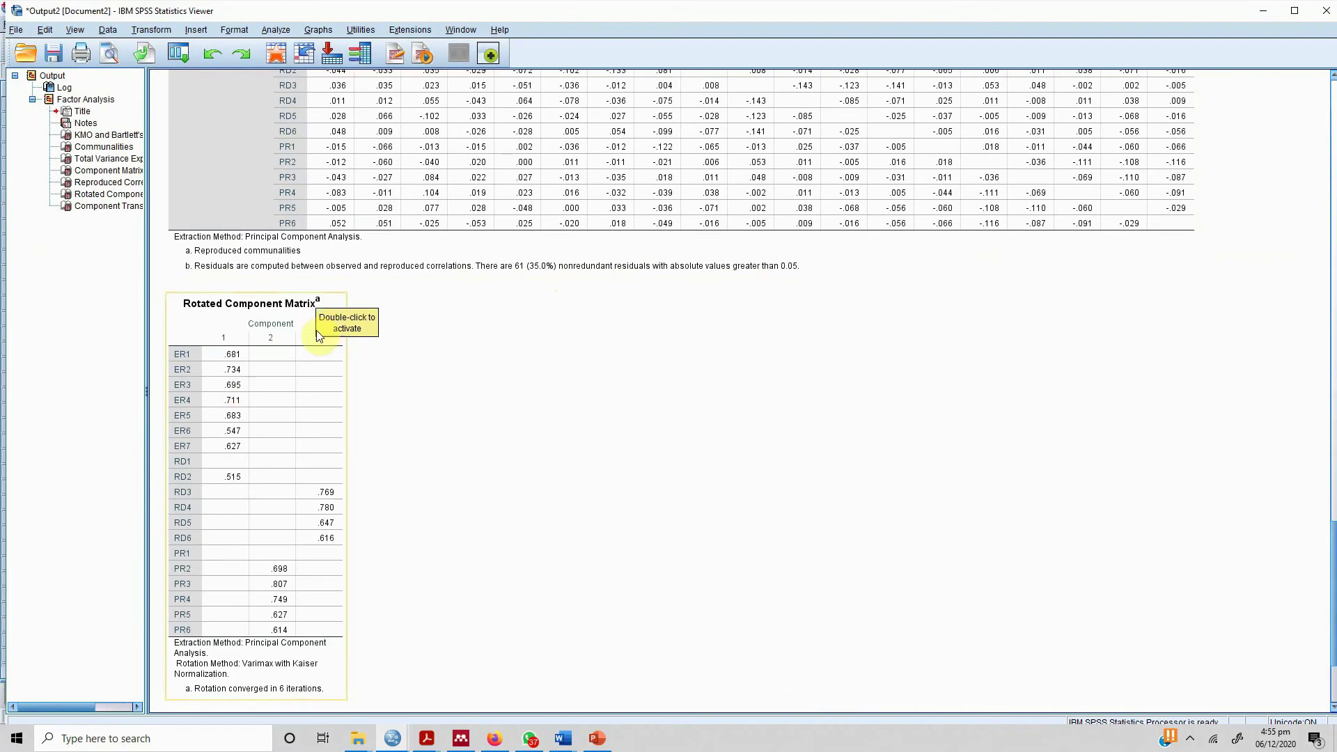
click(244, 319)
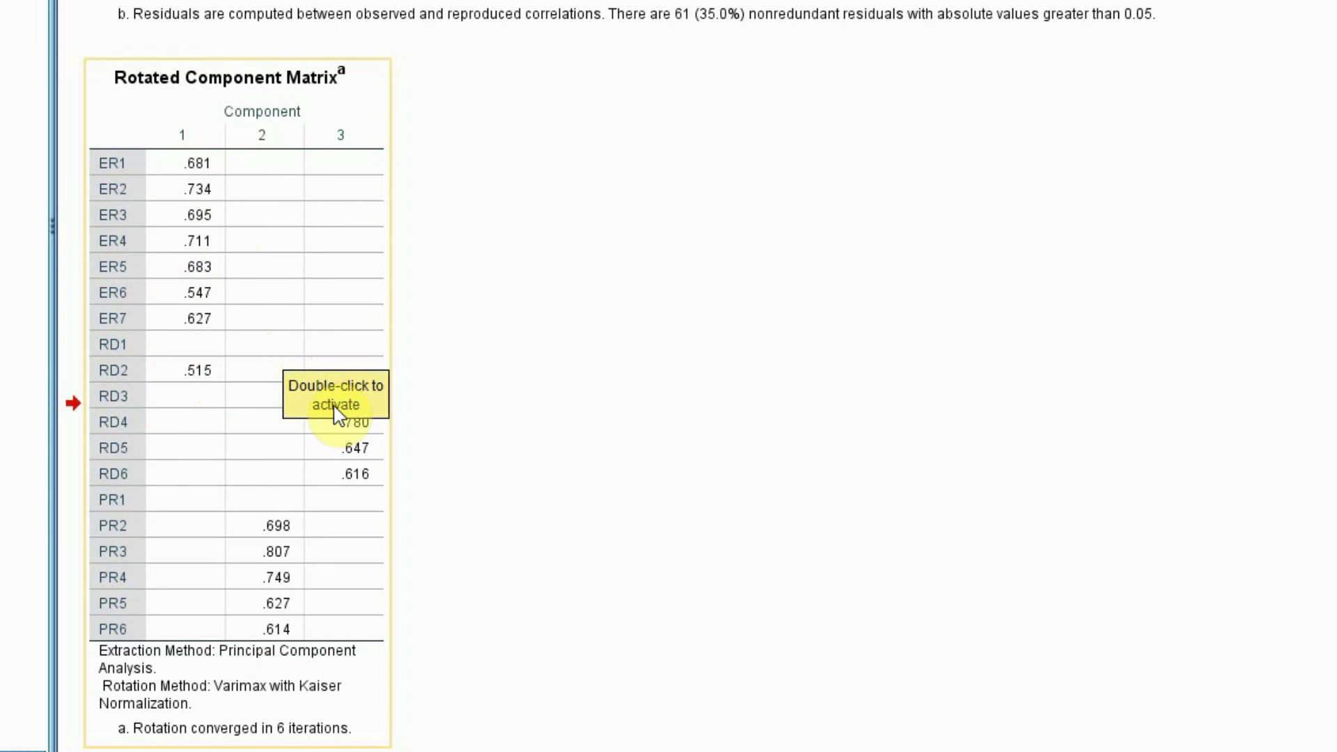
click(371, 376)
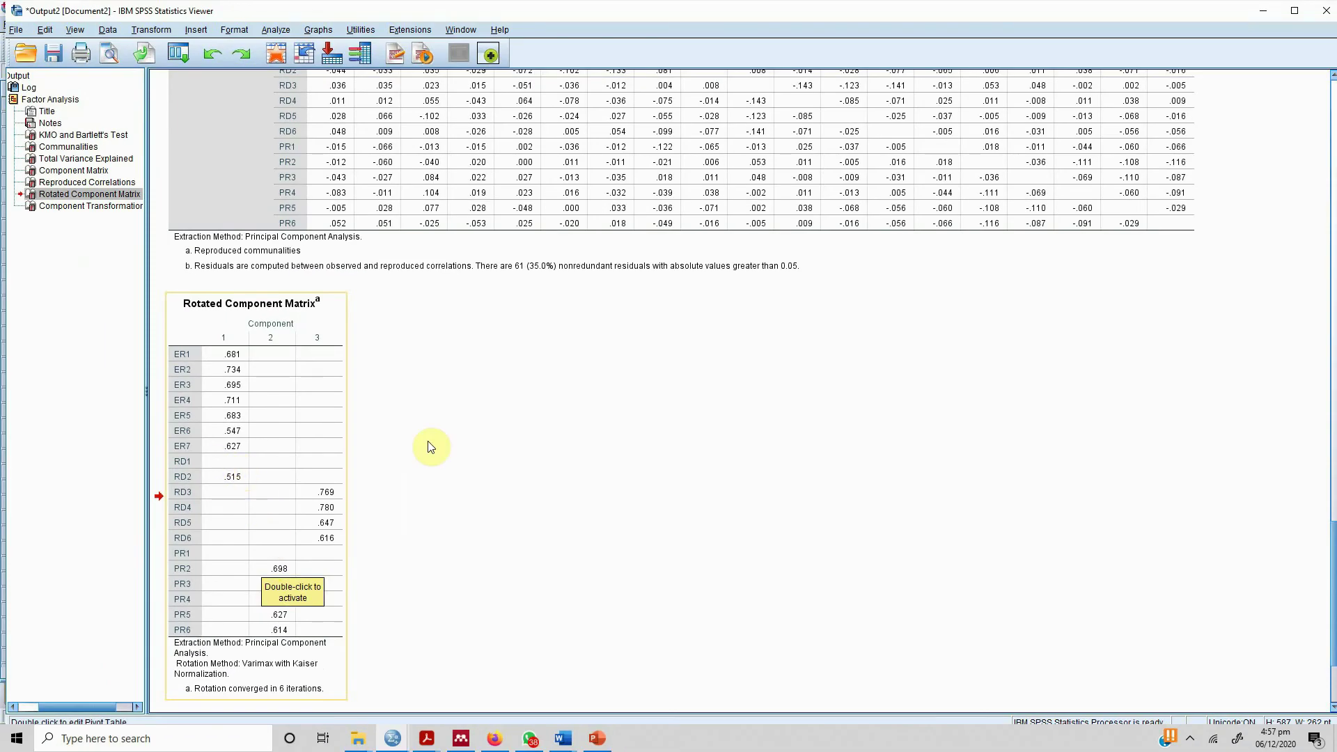
Delete all output of the 19-item analysis and reopen the Factor Analysis setup
key(ctrl+a)
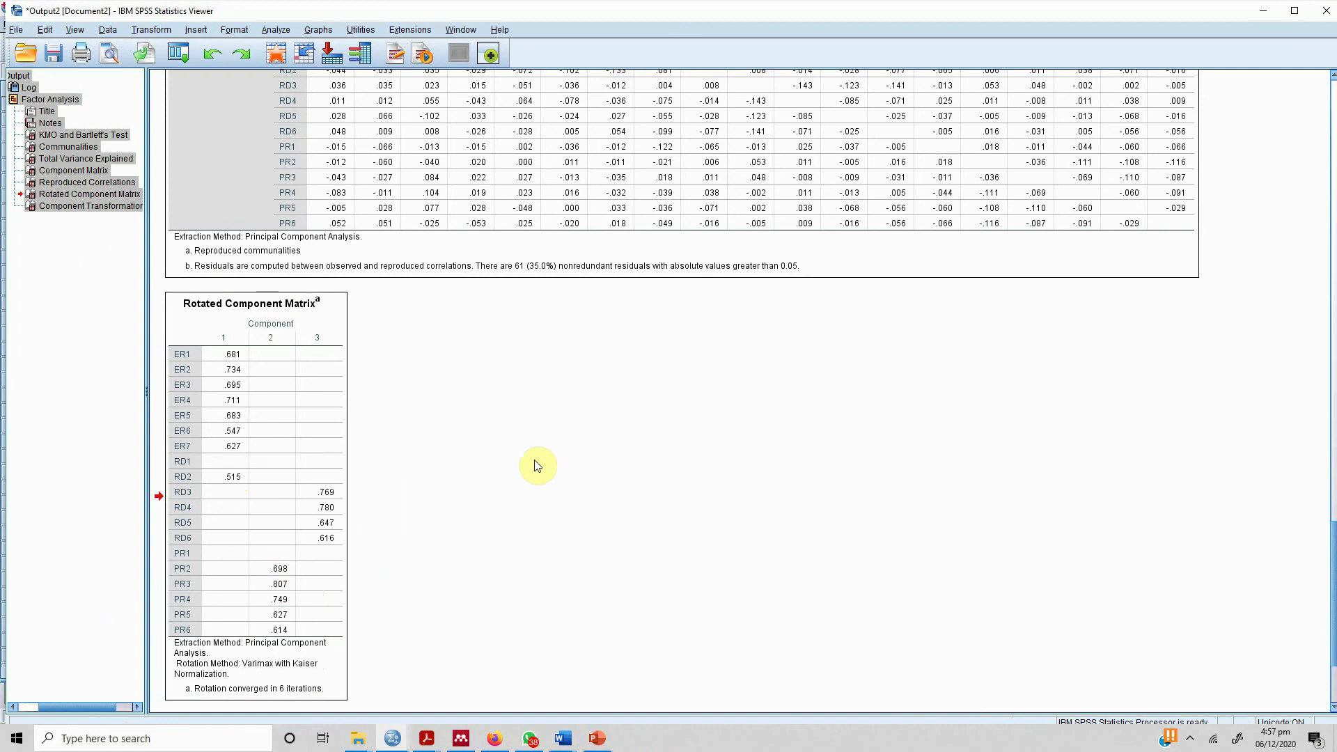
key(Delete)
click(266, 30)
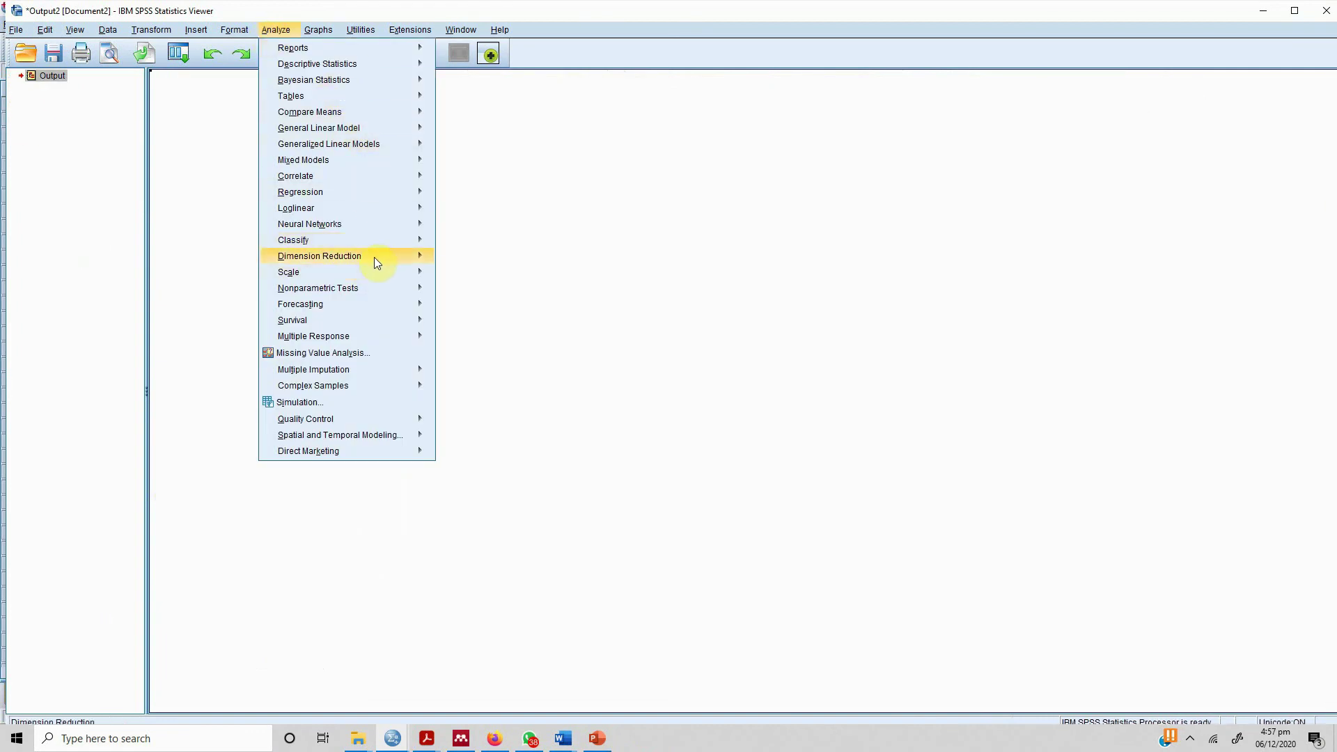
mouse_move(374, 256)
click(461, 261)
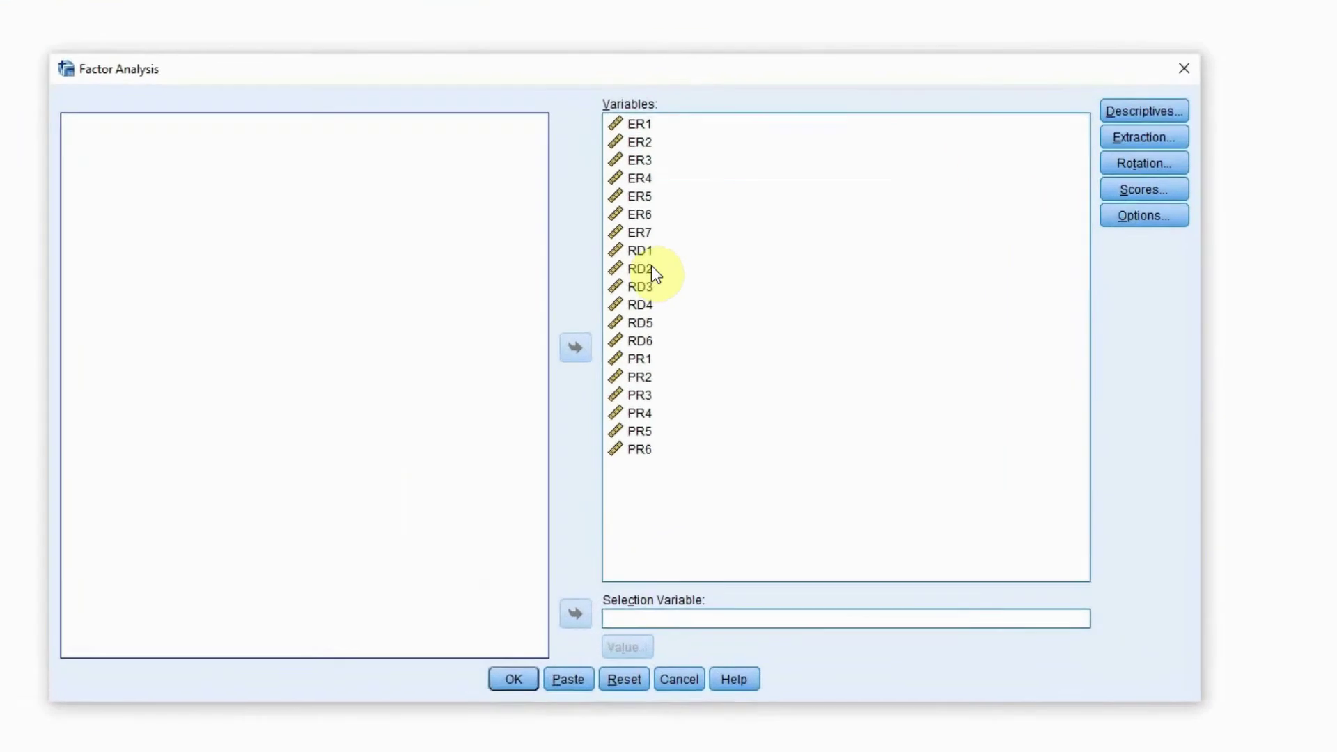
Remove RD2 from the analysis variables and rerun the factor analysis
click(610, 291)
click(578, 355)
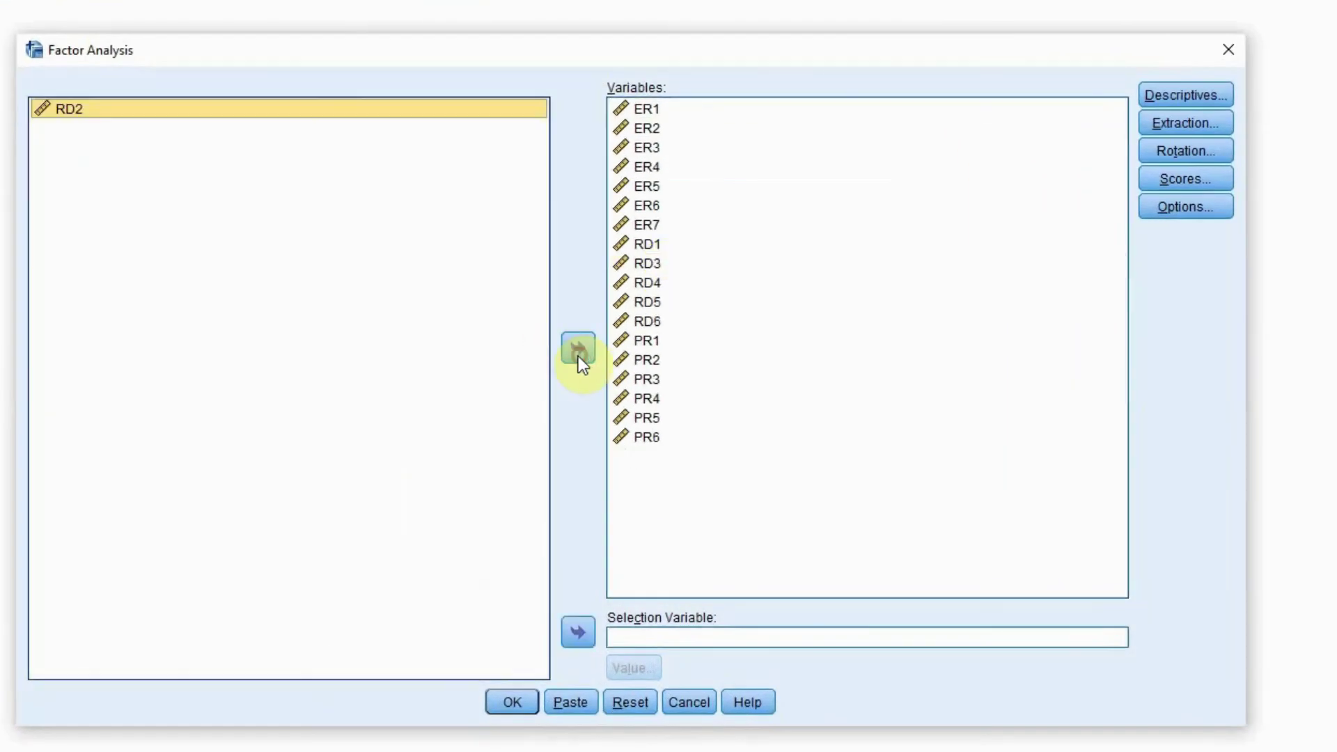
click(488, 700)
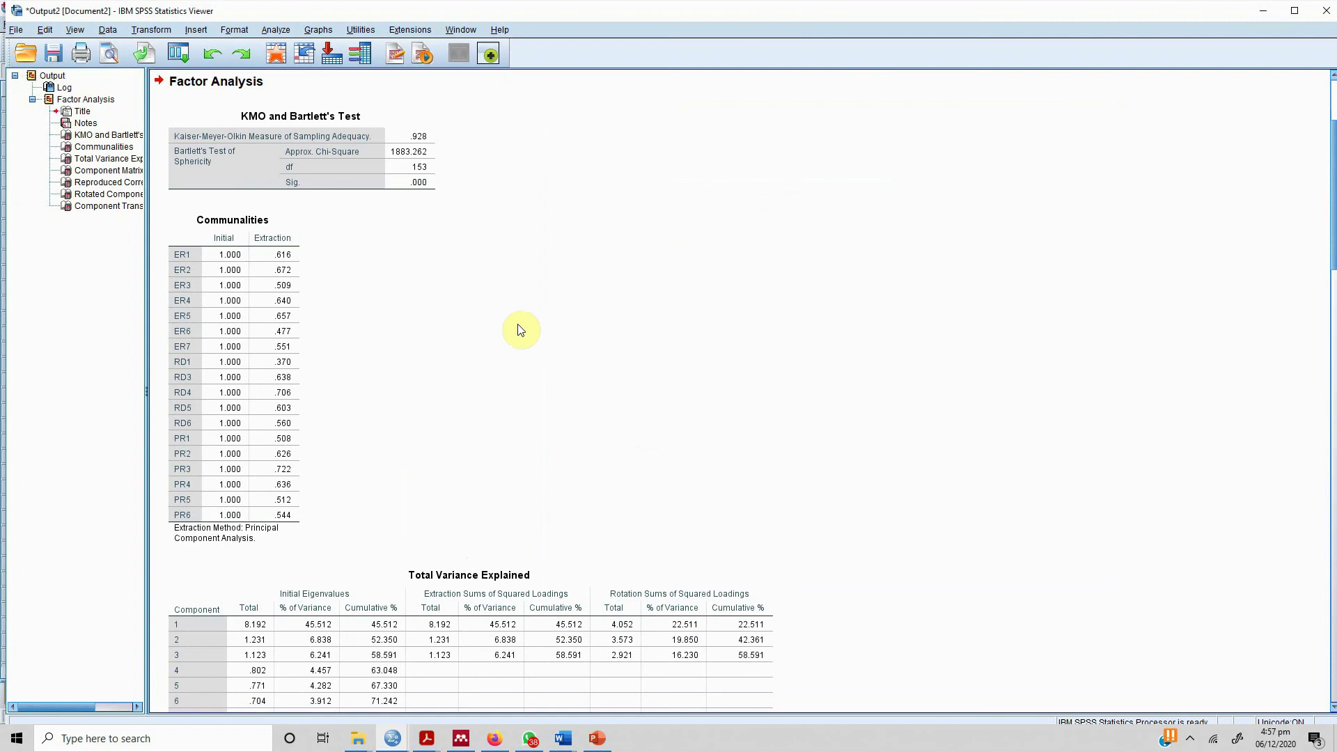
Check the item loadings in the Rotated Component Matrix of the analysis run without RD2
scroll(521, 330, down, 7)
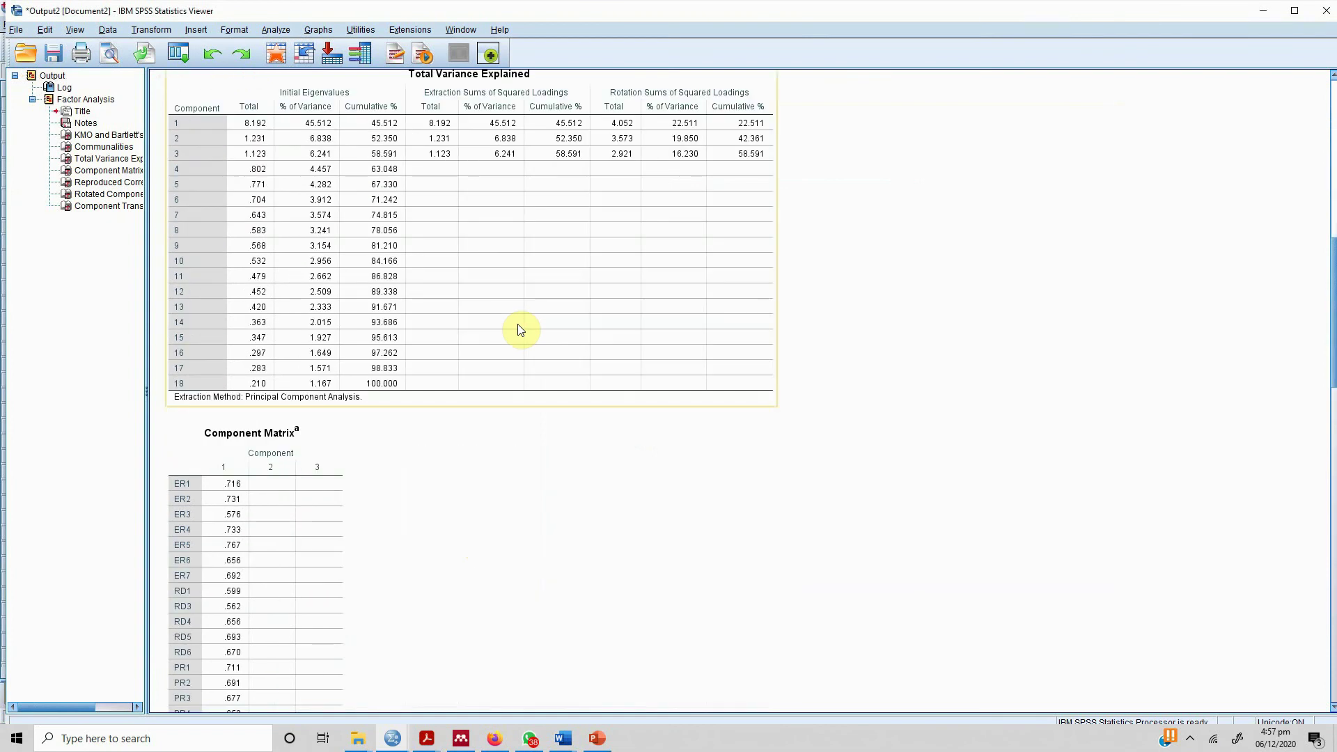
scroll(521, 330, down, 14)
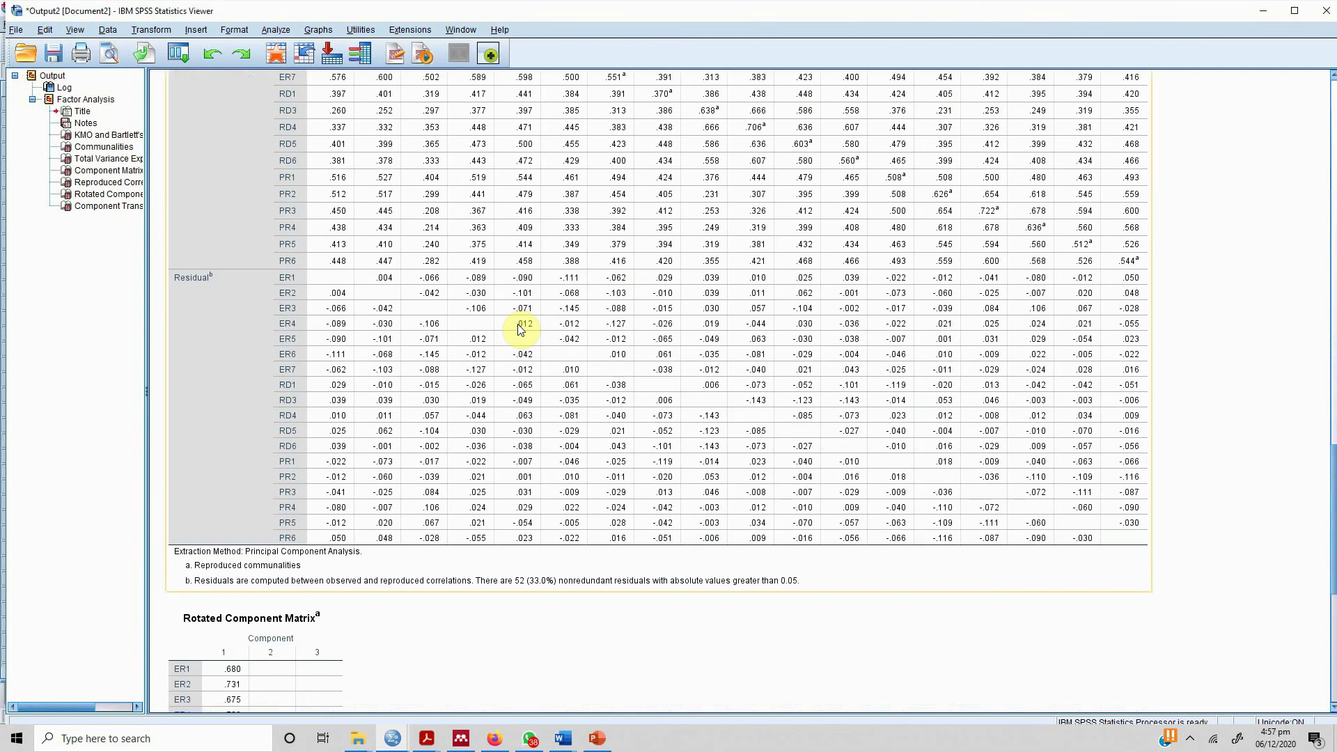
scroll(519, 331, down, 7)
click(272, 326)
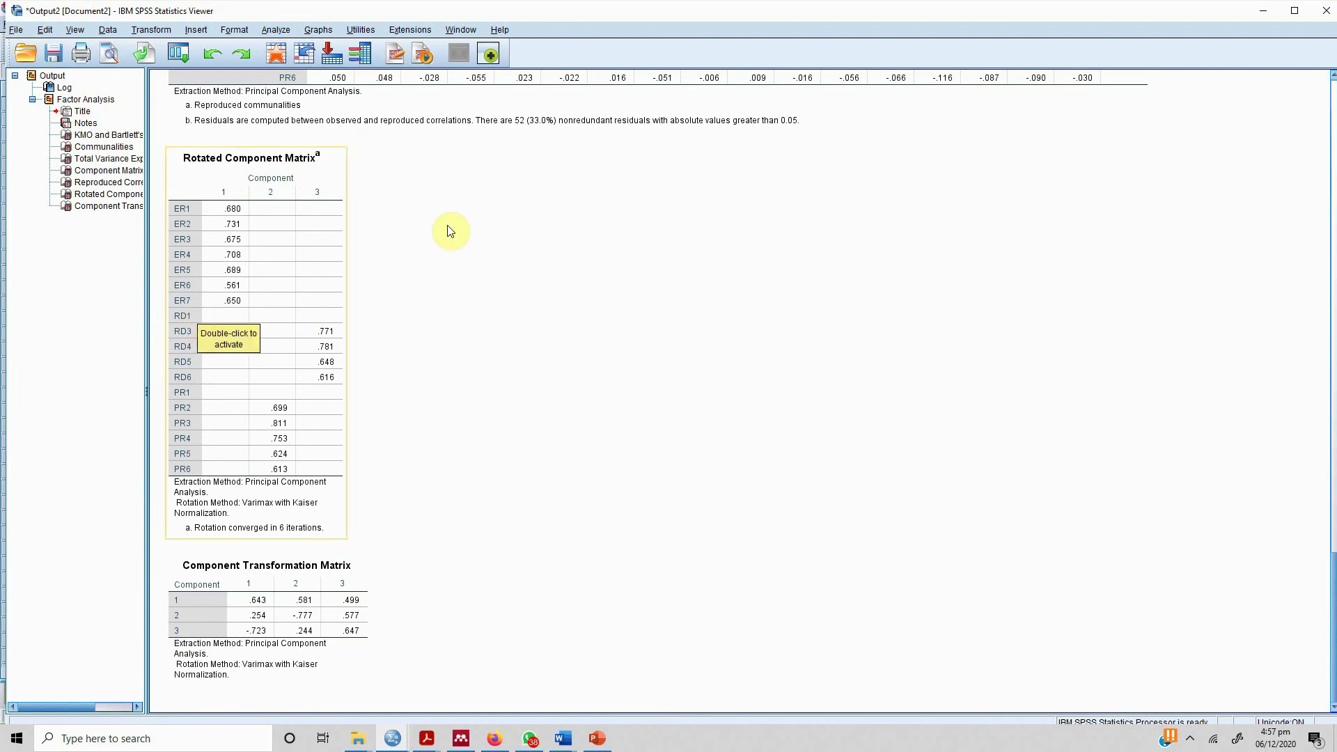
Clear the output of the analysis without RD2 and open the Factor Analysis setup again
key(ctrl+a)
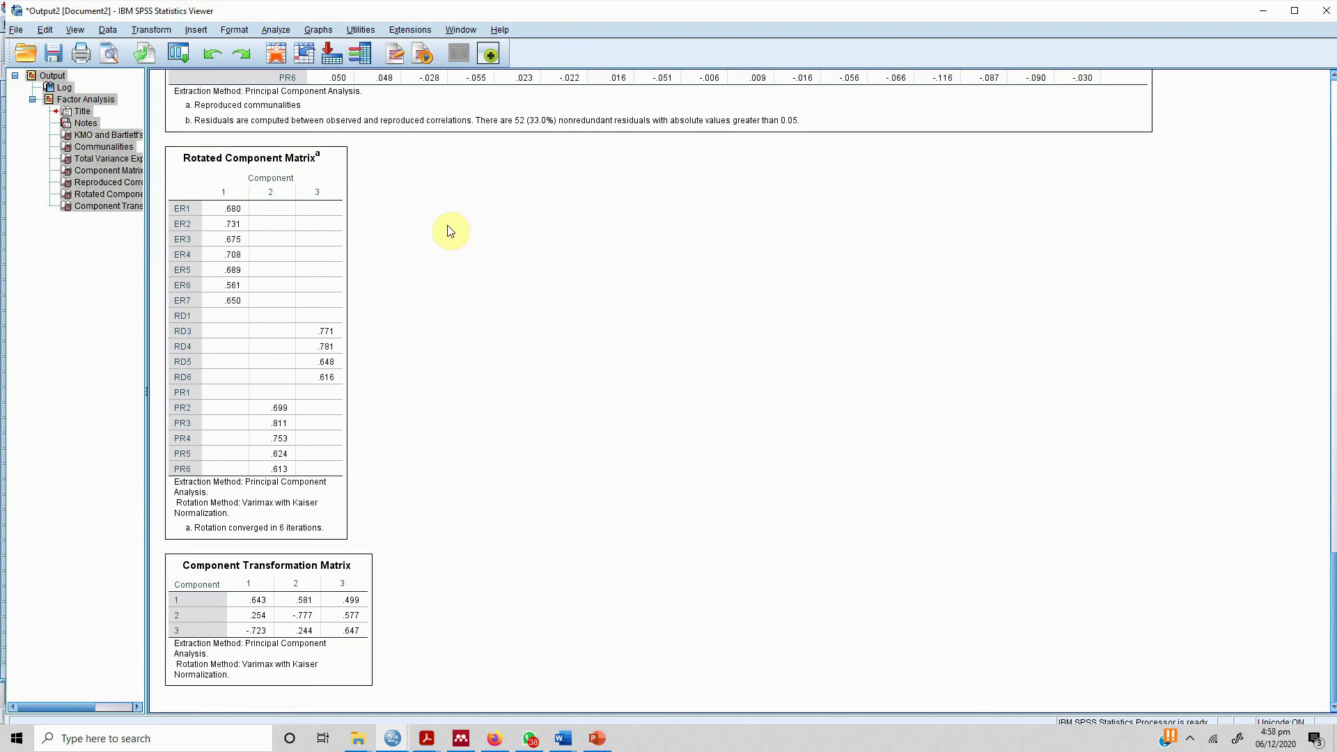
key(Delete)
click(275, 35)
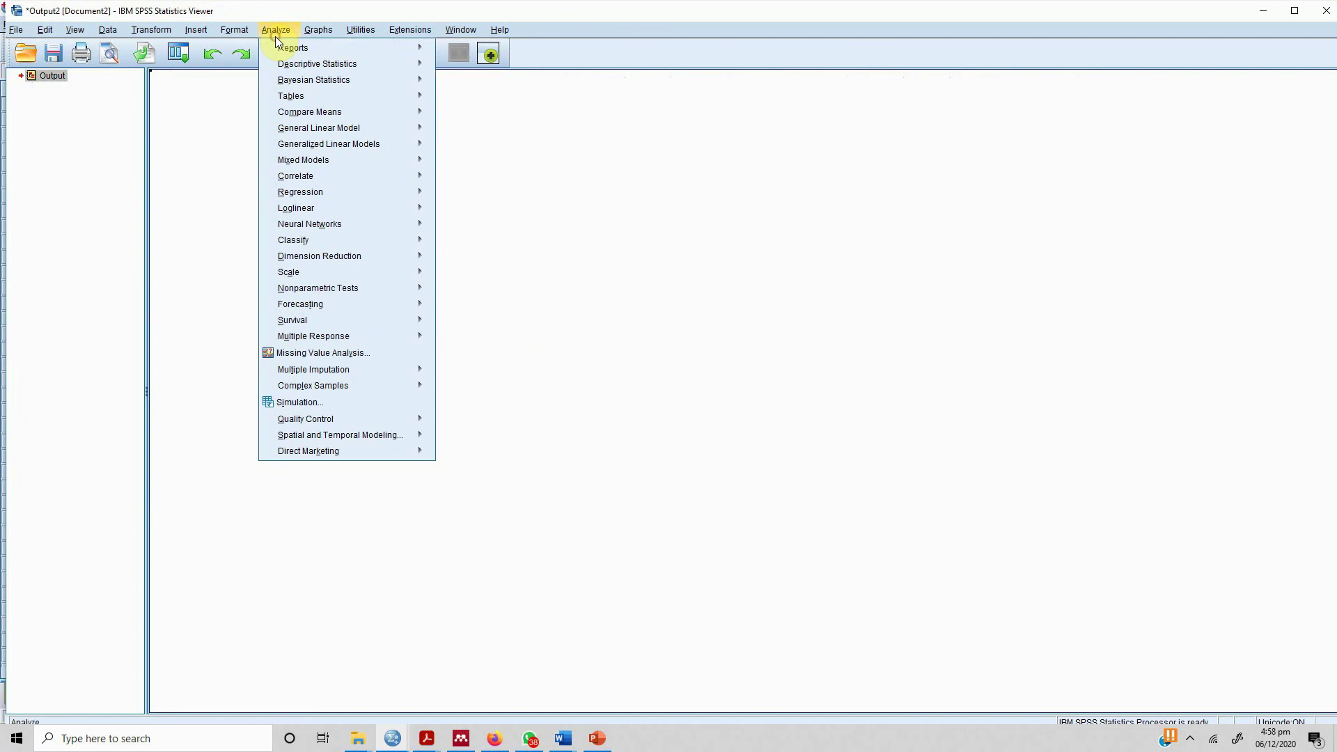
mouse_move(369, 259)
click(456, 256)
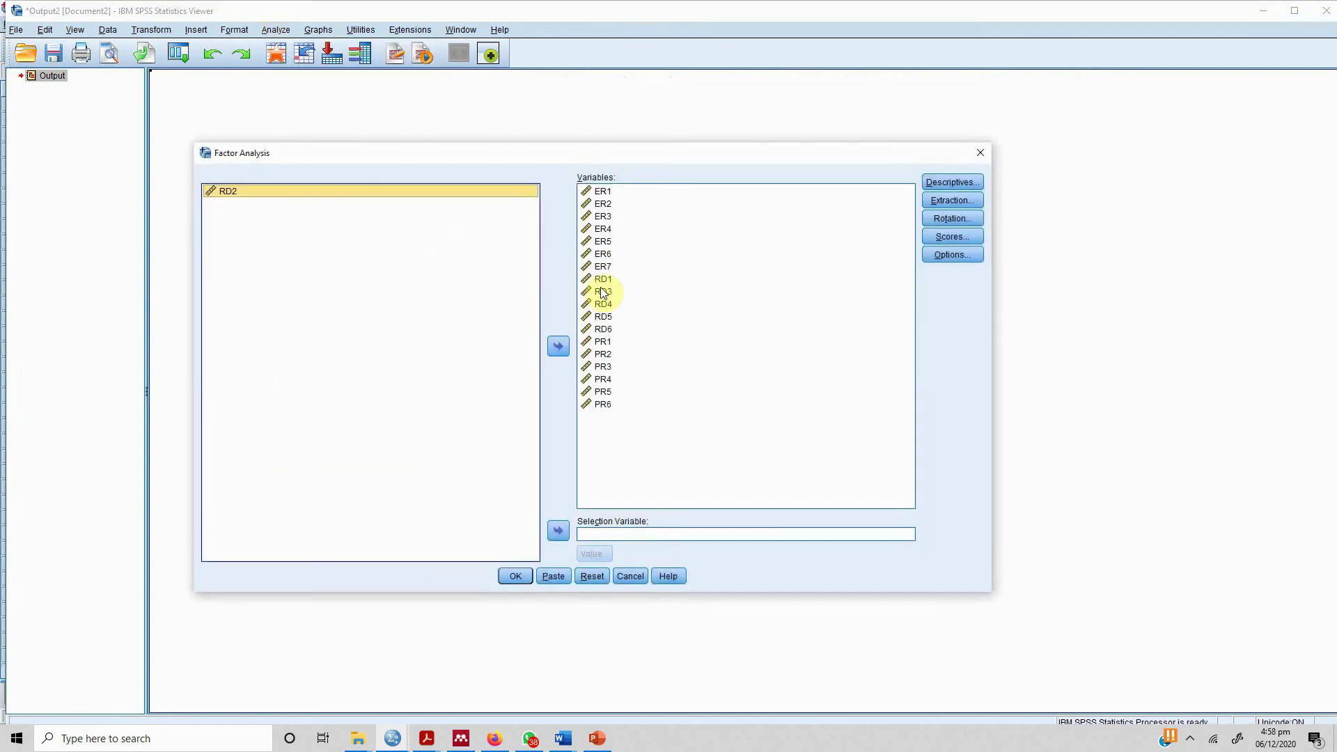
Remove RD1 from the analysis variables, rerun the factor analysis and bring up the new Rotated Component Matrix
click(603, 278)
click(558, 346)
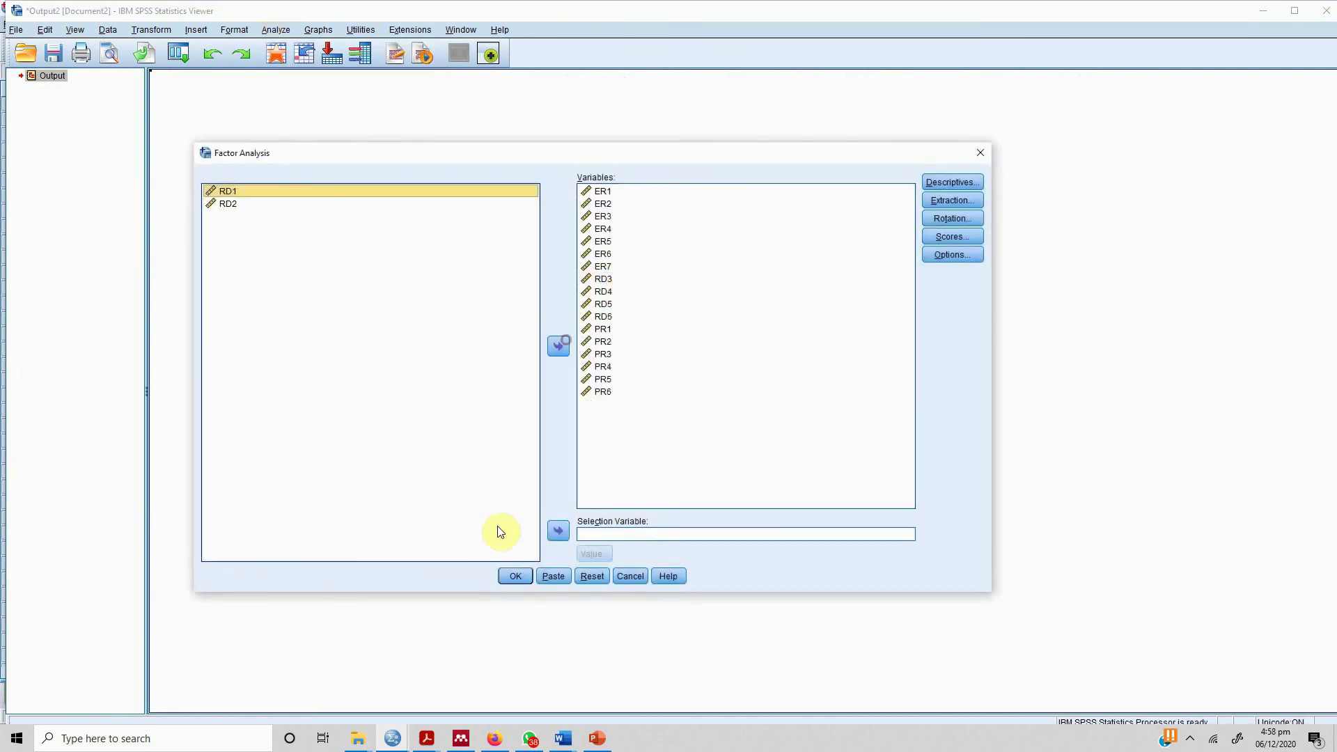
click(514, 576)
scroll(527, 480, down, 20)
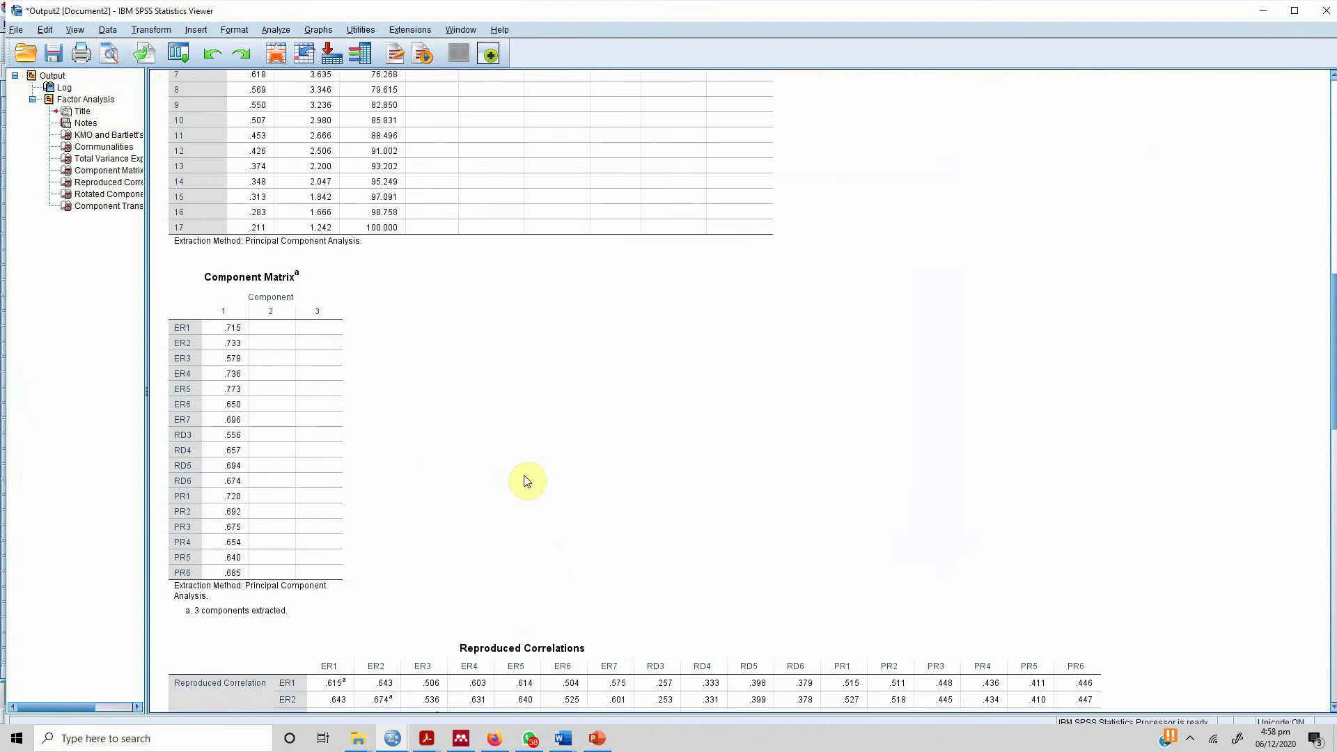
click(205, 265)
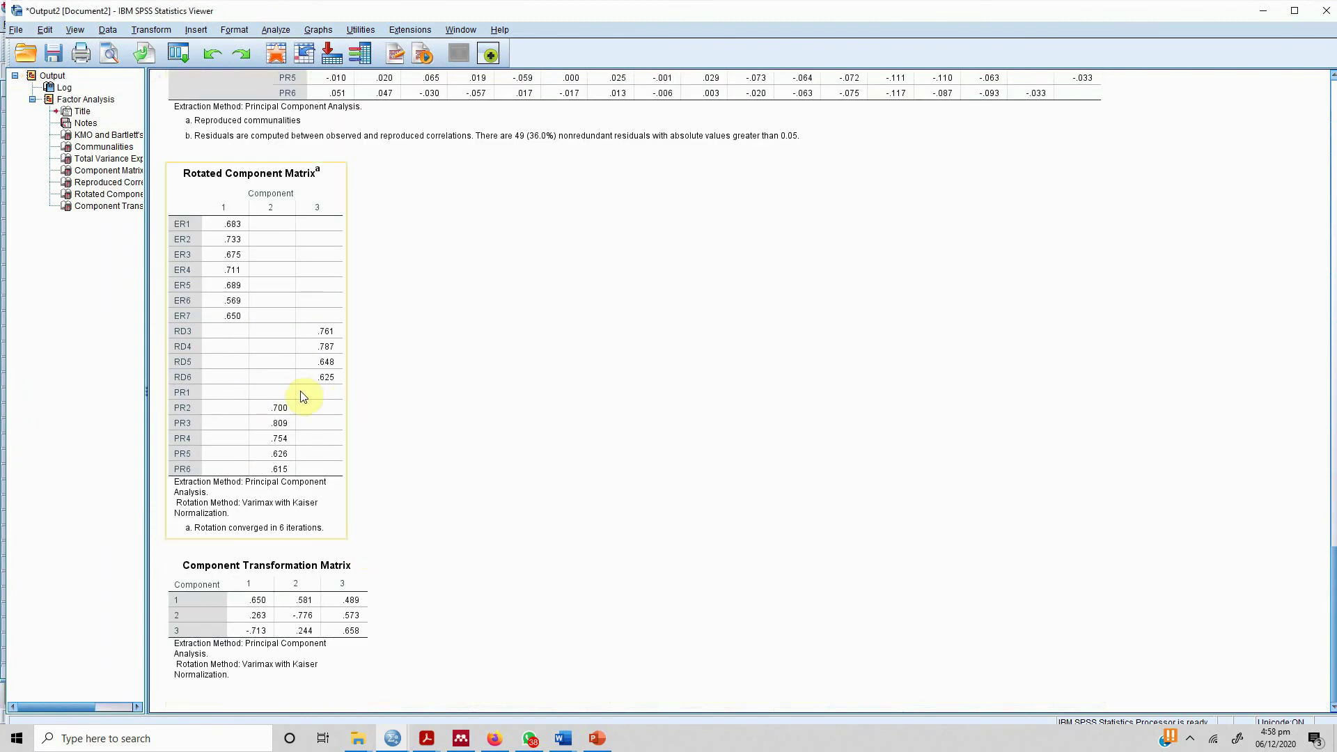
Delete all output of the analysis without RD1 and RD2 and reopen the Factor Analysis setup
key(ctrl+a)
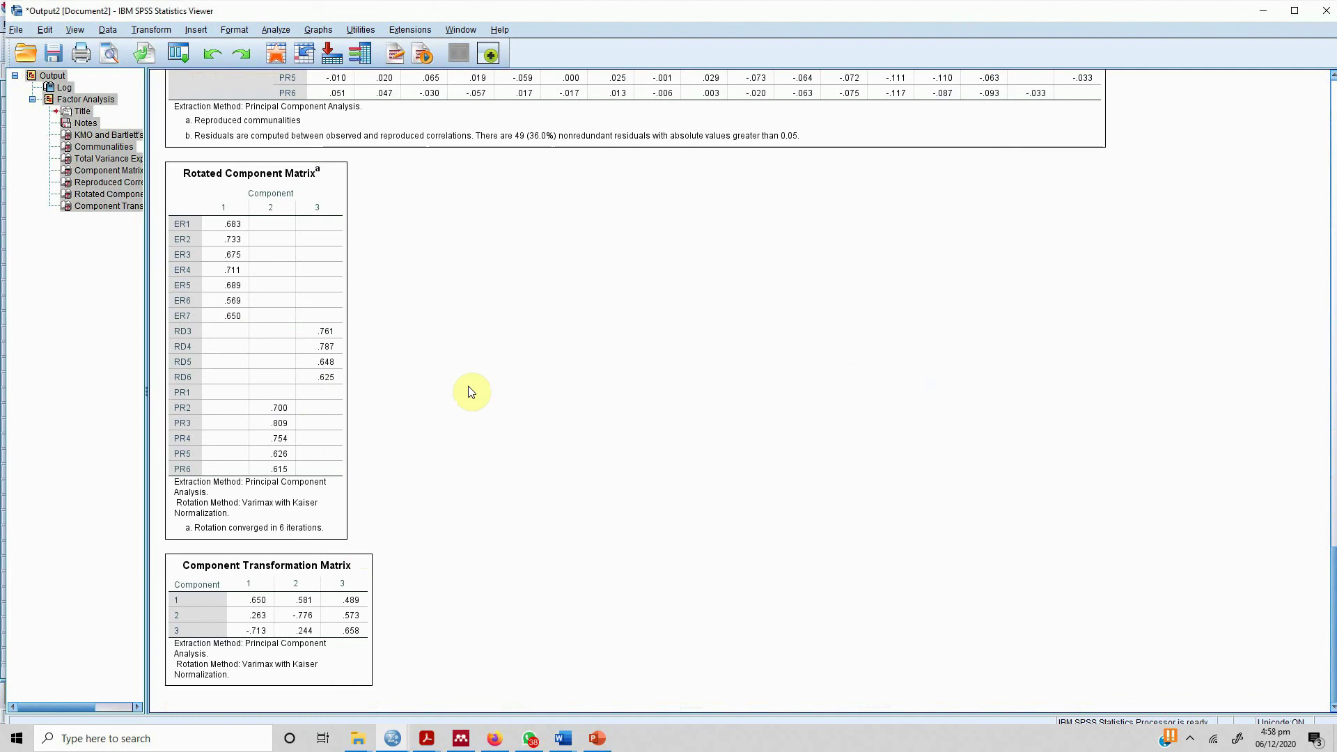
key(Delete)
click(282, 29)
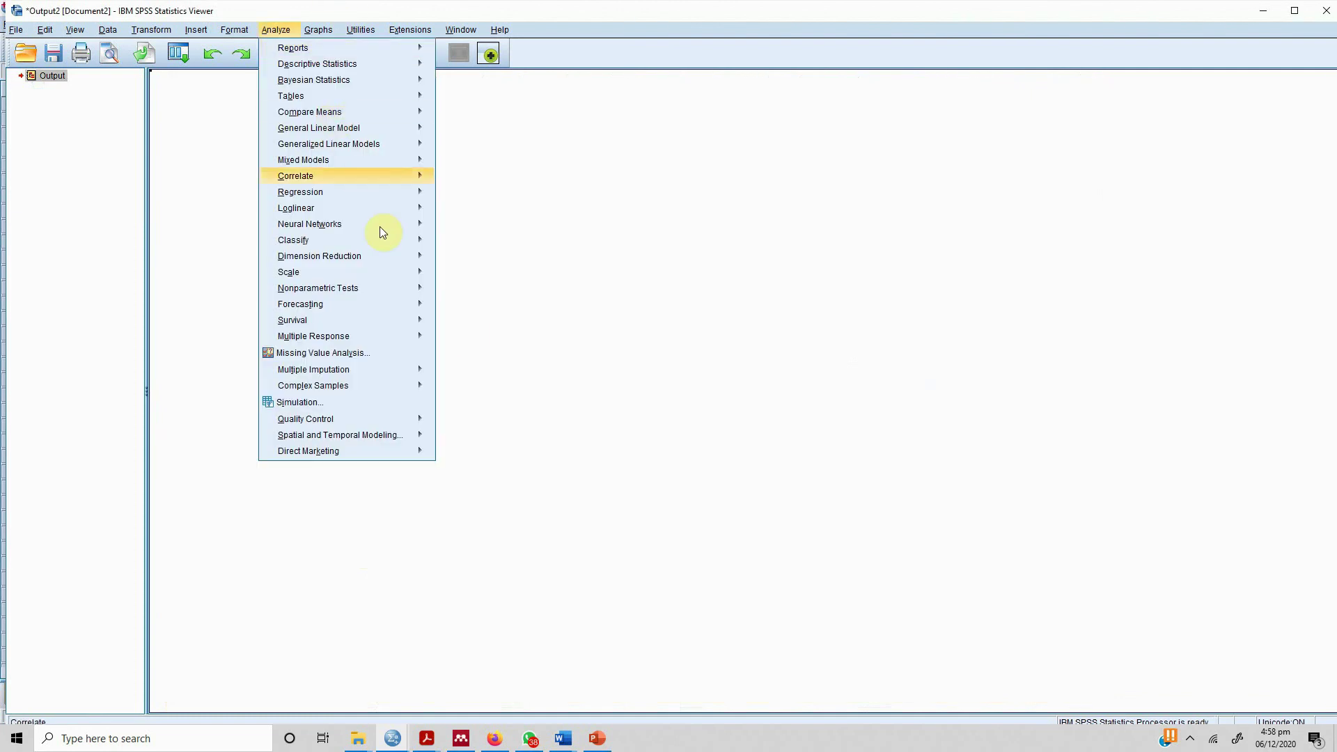
mouse_move(390, 255)
click(461, 259)
Remove PR1 from the analysis variables and rerun the factor analysis
click(616, 328)
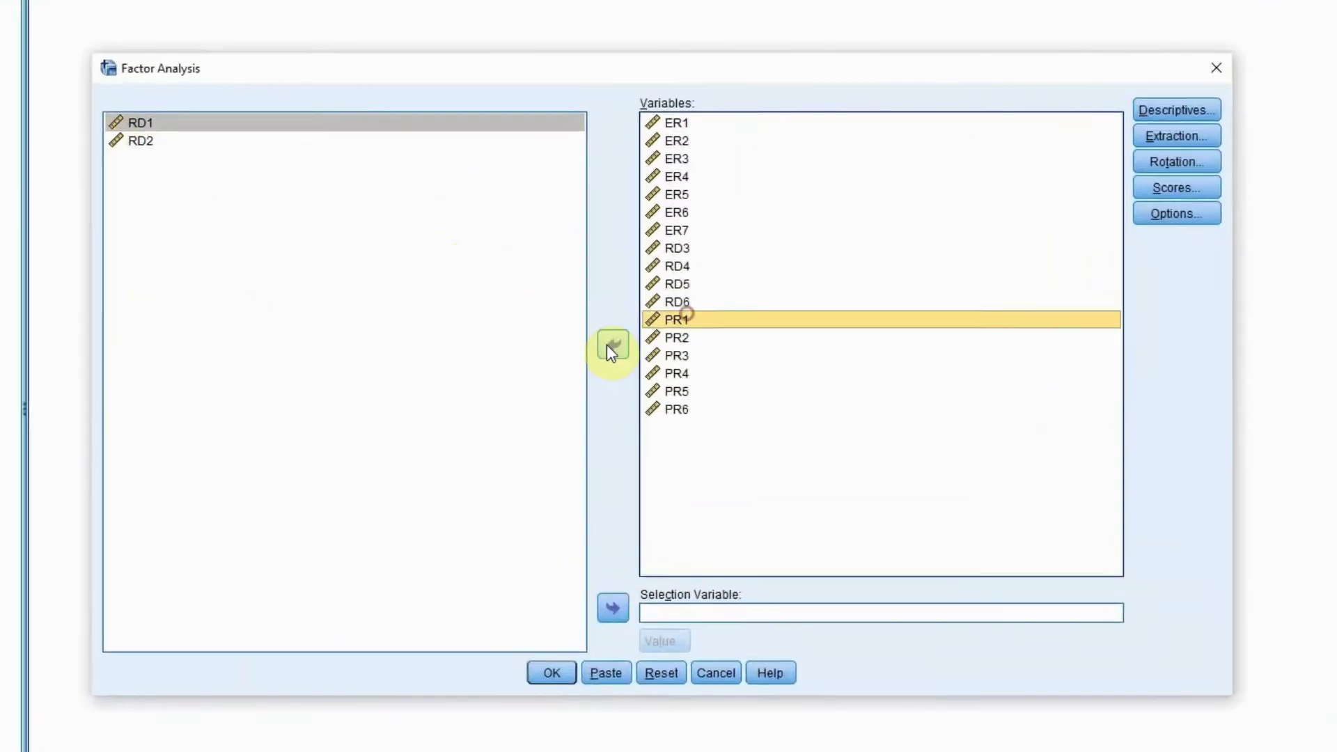
click(613, 344)
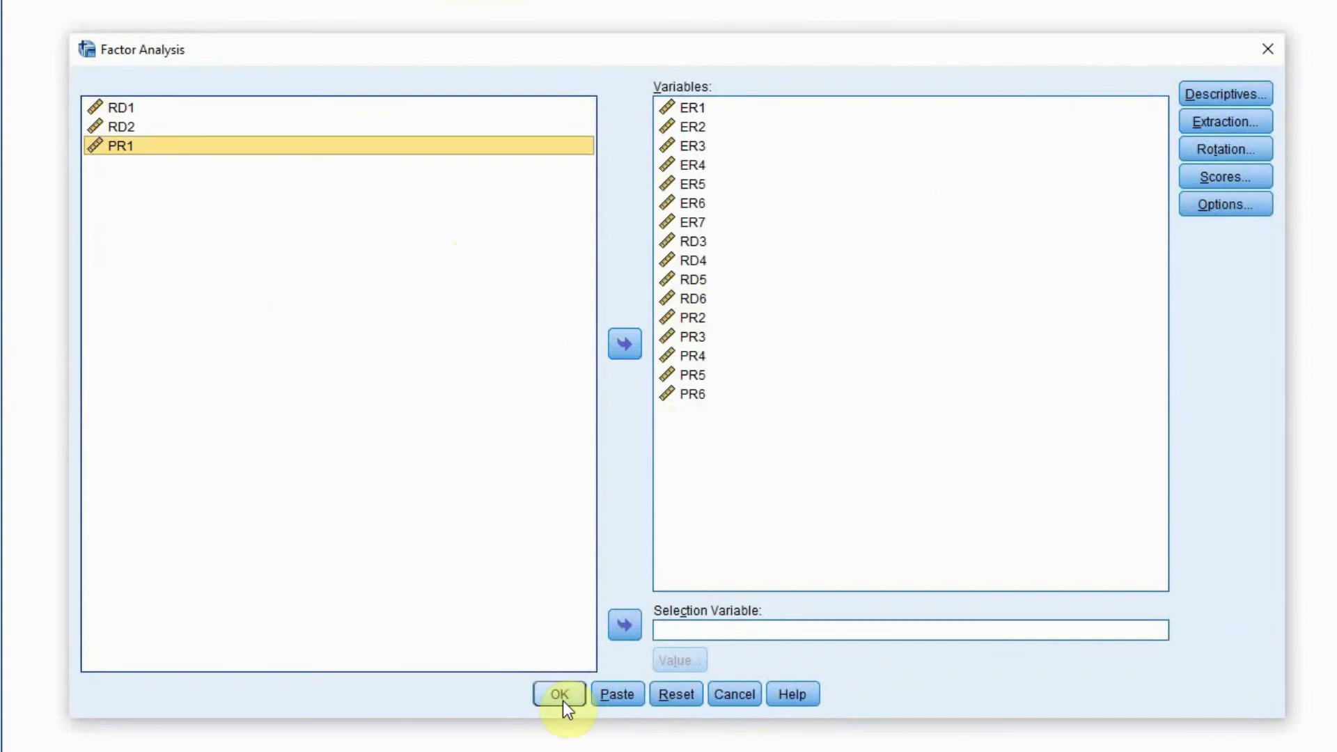
click(551, 672)
Check in the Rotated Component Matrix how the ER, RD and PR items load after removing PR1
scroll(311, 168, down, 20)
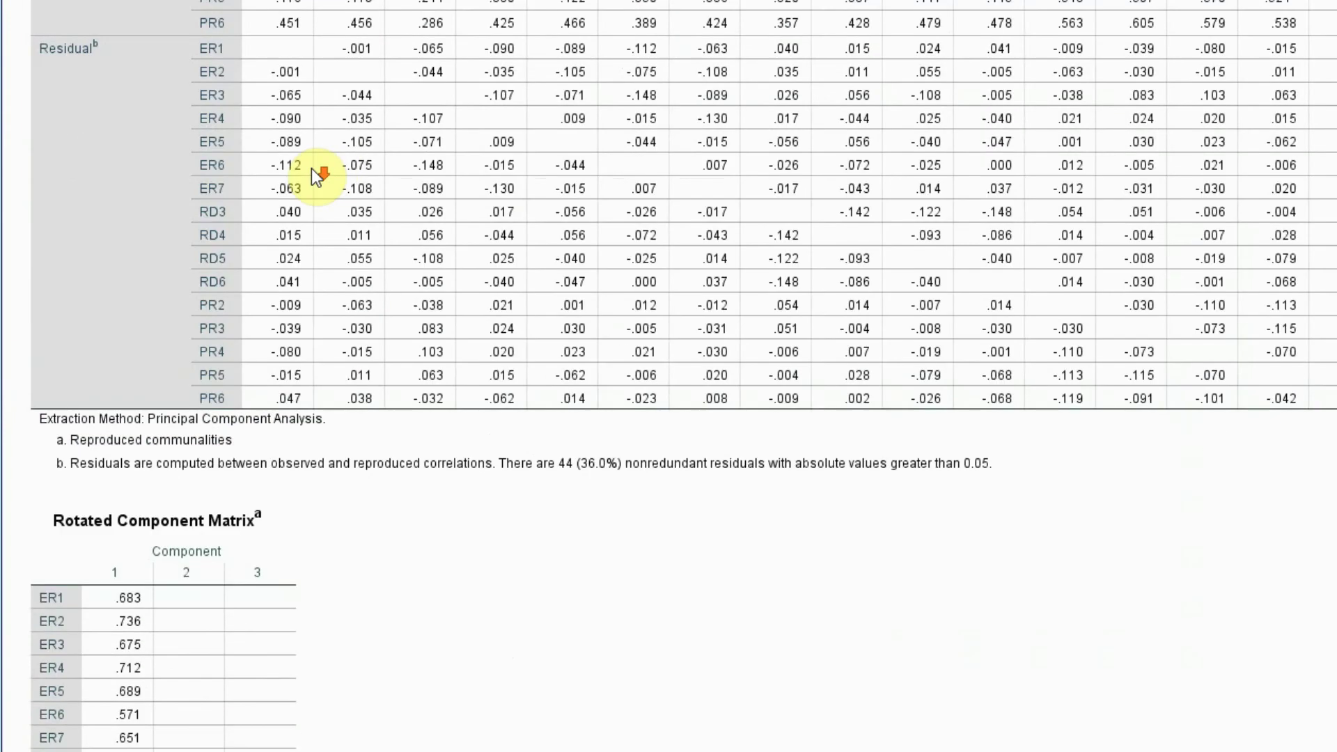
click(113, 422)
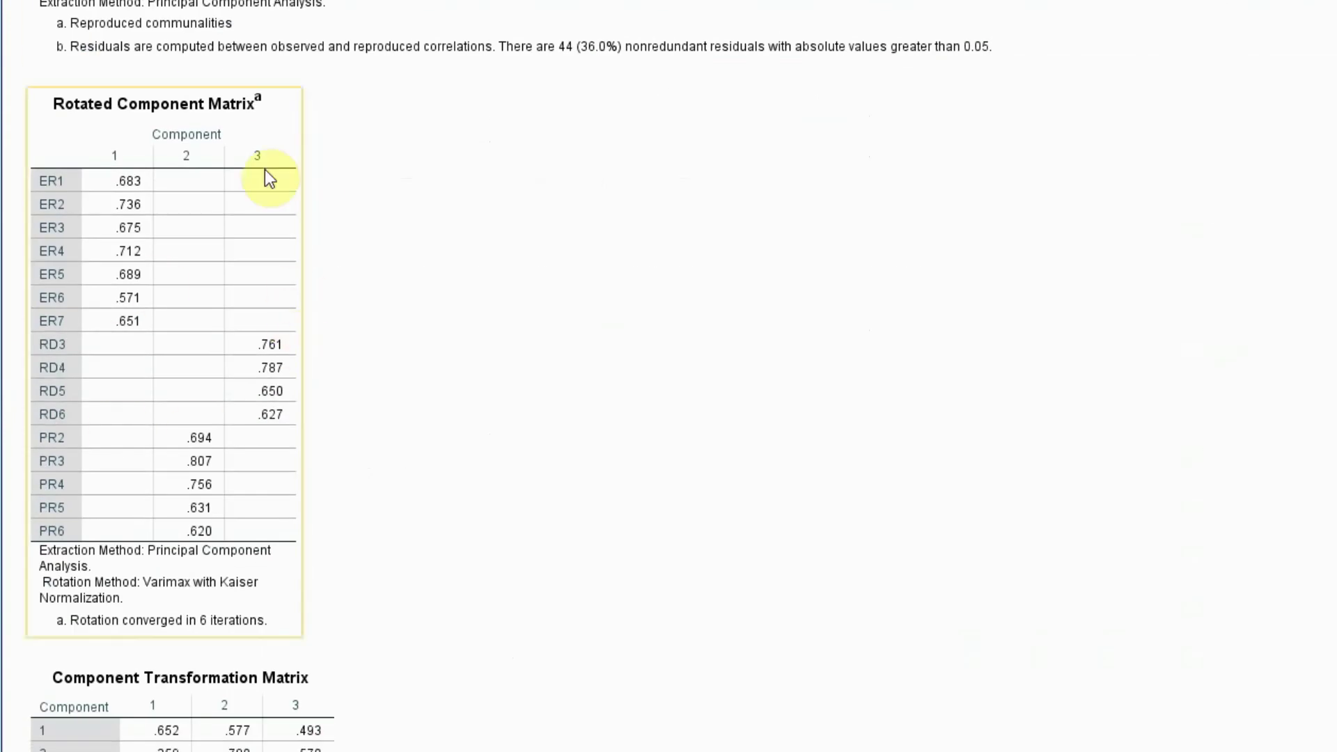
click(123, 135)
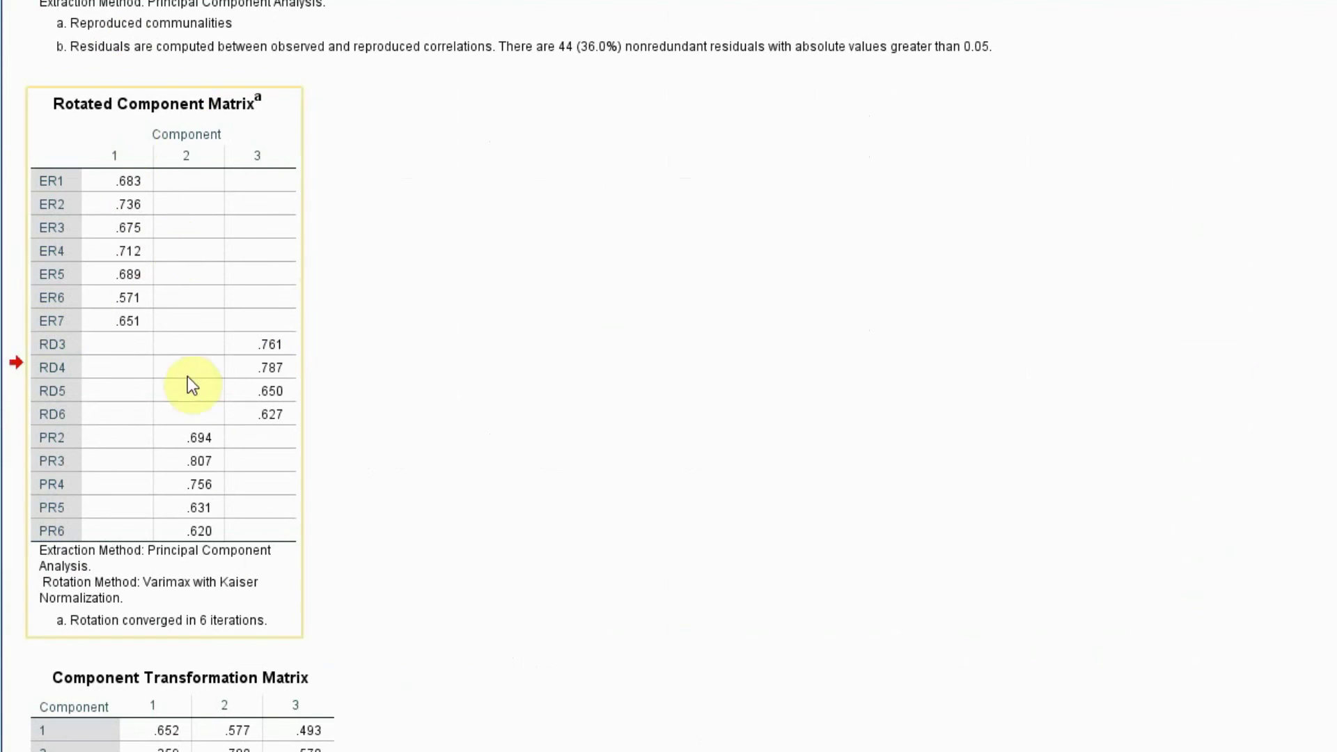
click(94, 235)
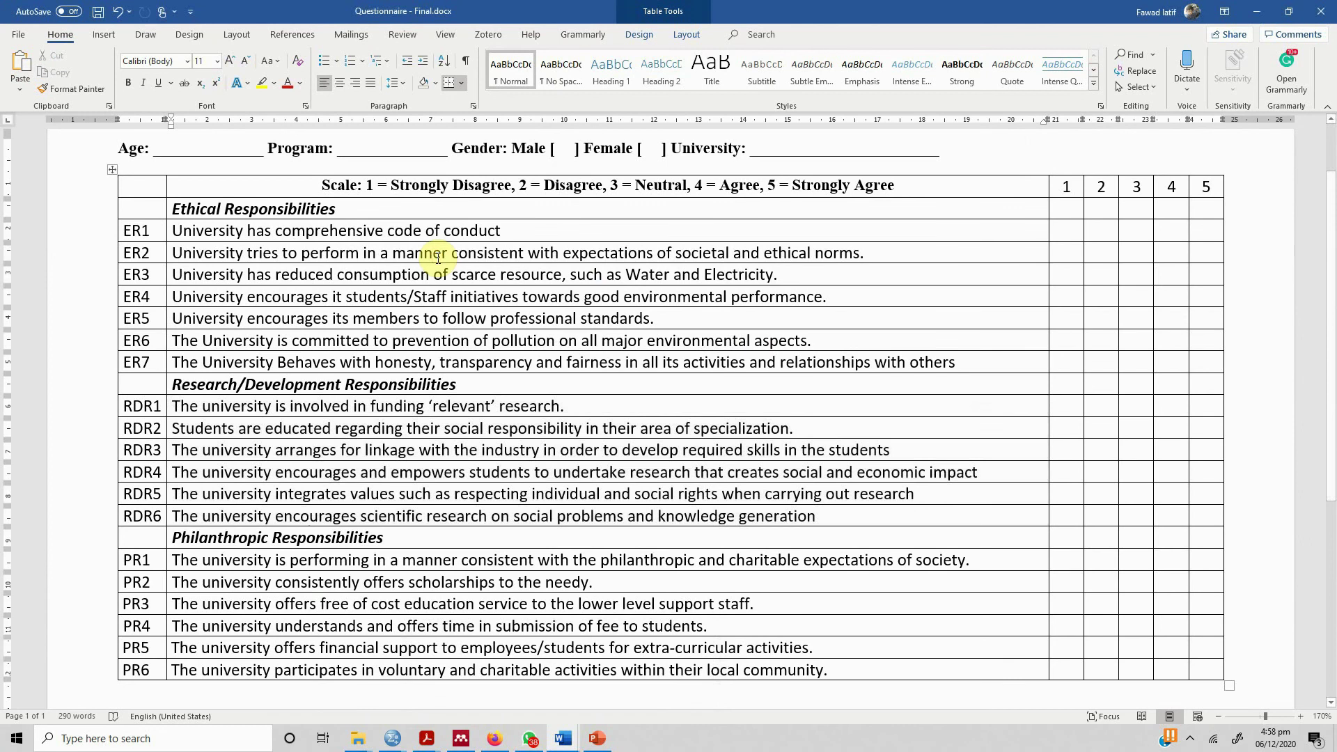
Switch from the questionnaire in Word to the SPSS output and look back over the reproduced correlations and Component Matrix
mouse_move(564, 738)
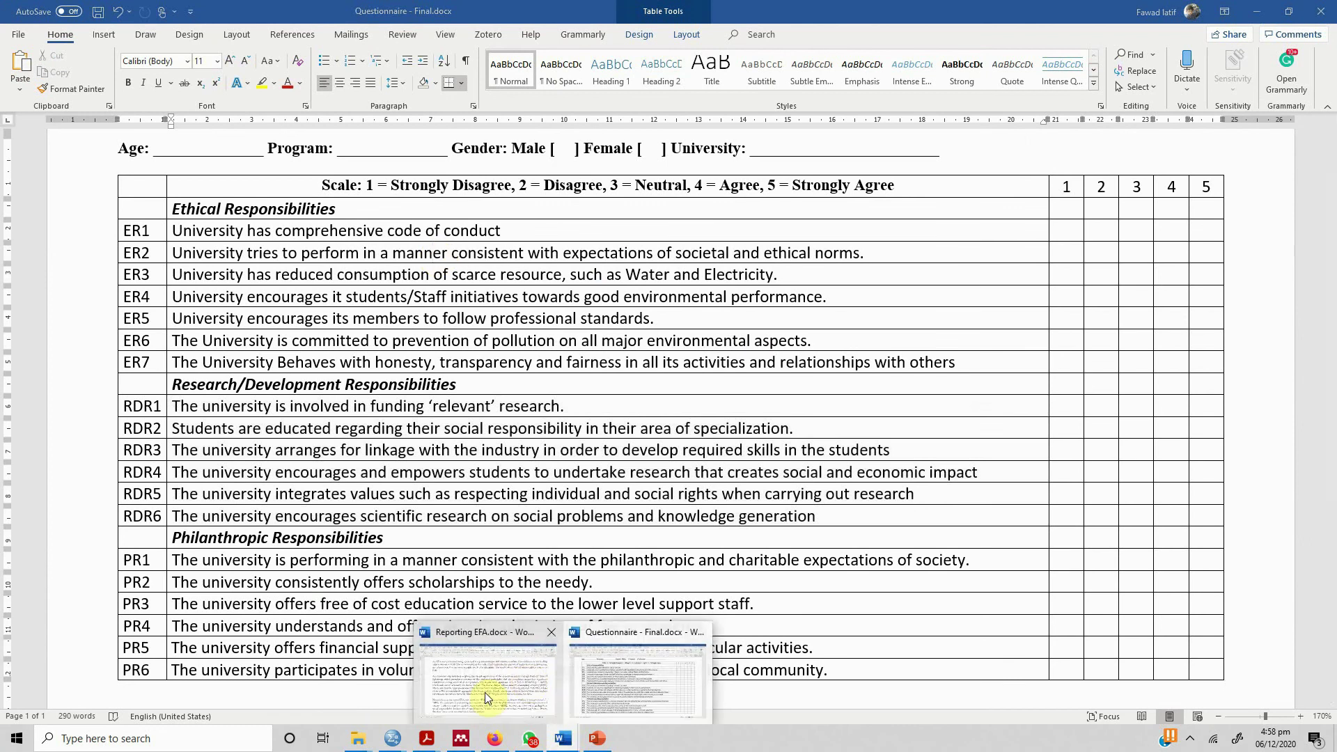
click(437, 694)
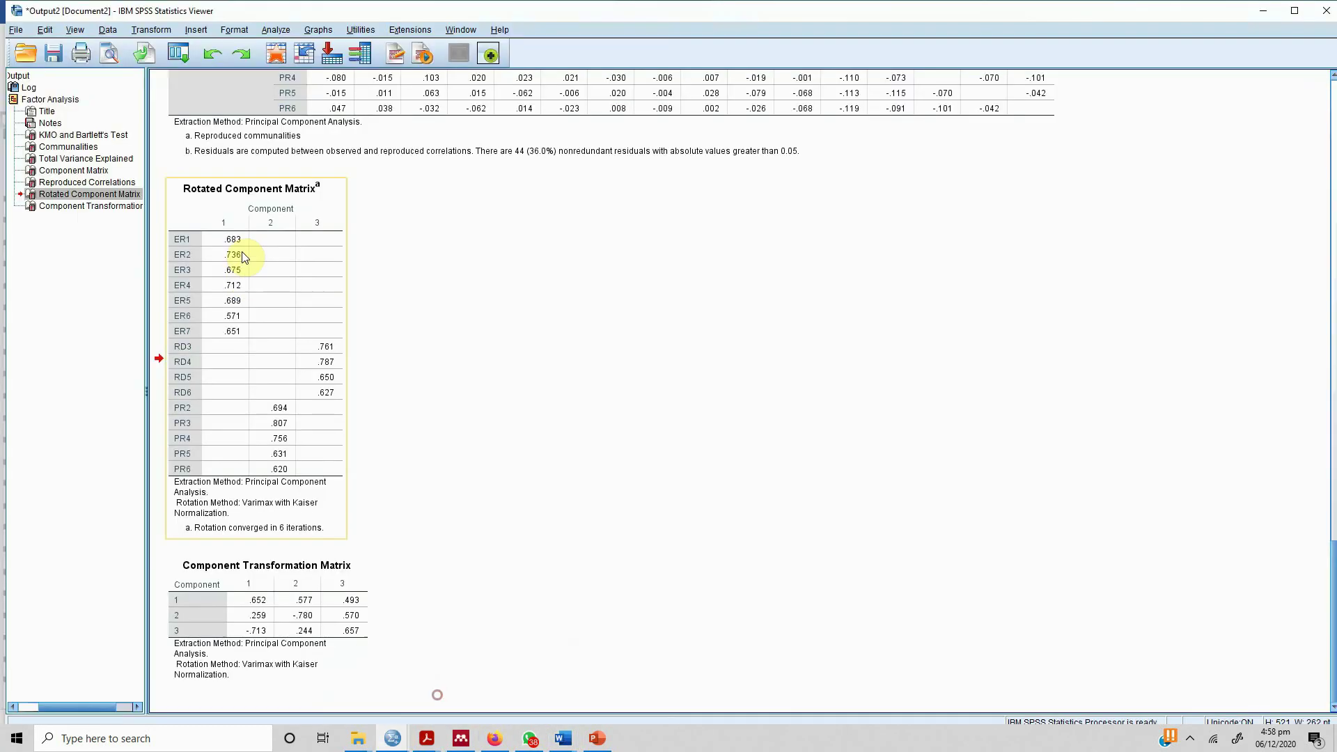
scroll(582, 284, up, 5)
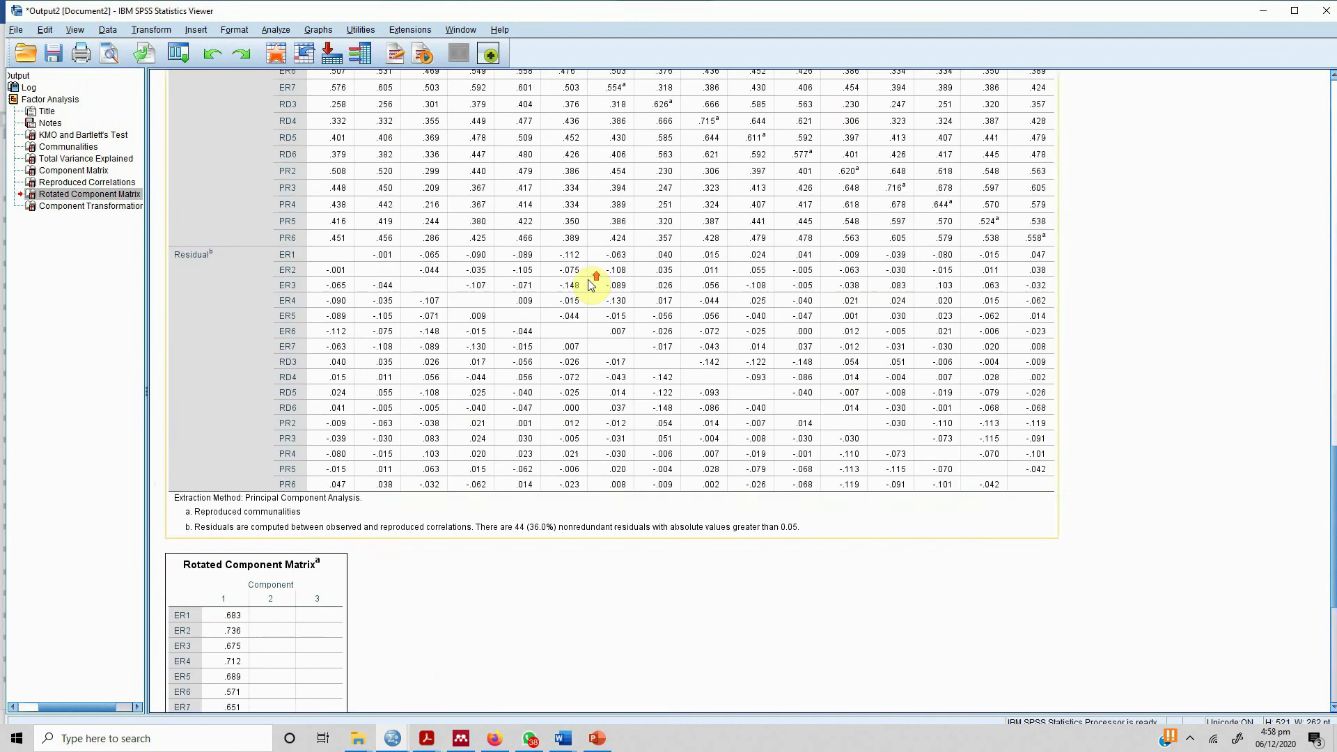
scroll(590, 284, up, 8)
Switch to Reporting EFA.docx in Word and read the opening paragraph on the loading criterion and communalities
mouse_move(569, 743)
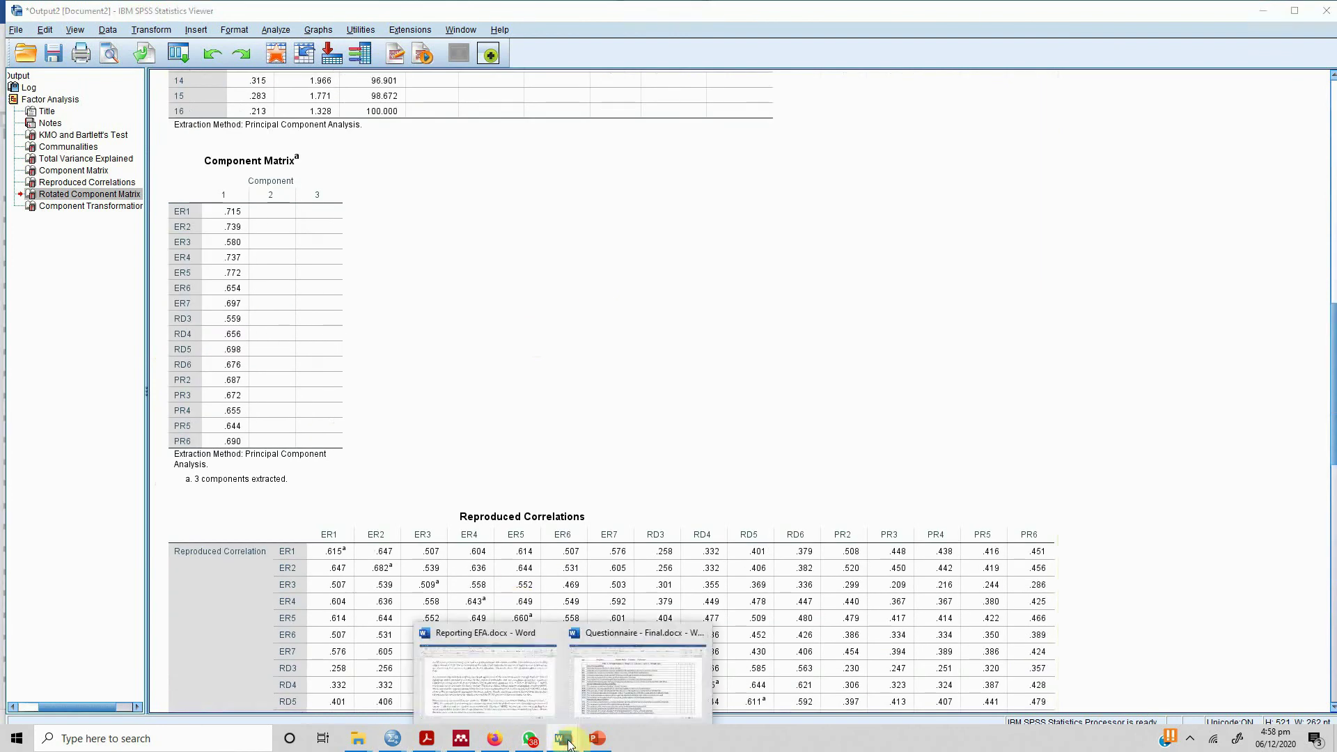
click(492, 696)
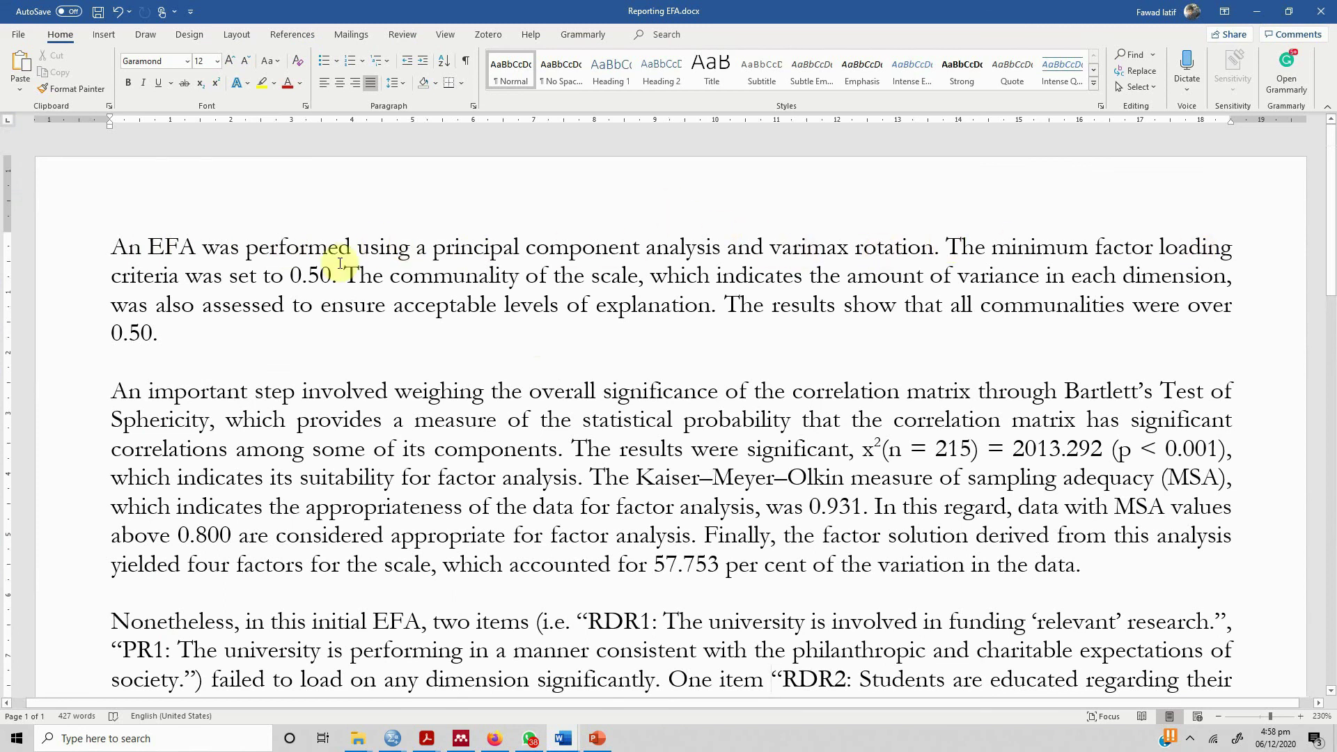
click(321, 276)
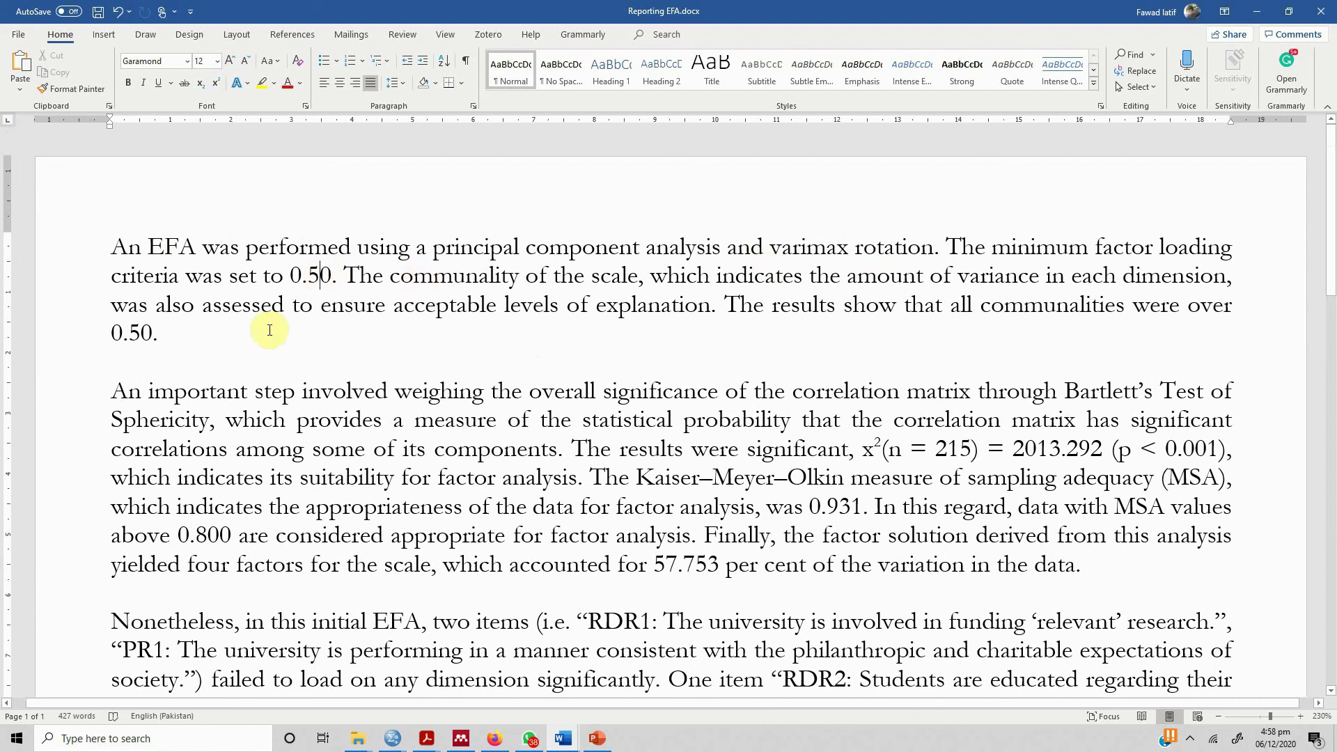
click(148, 337)
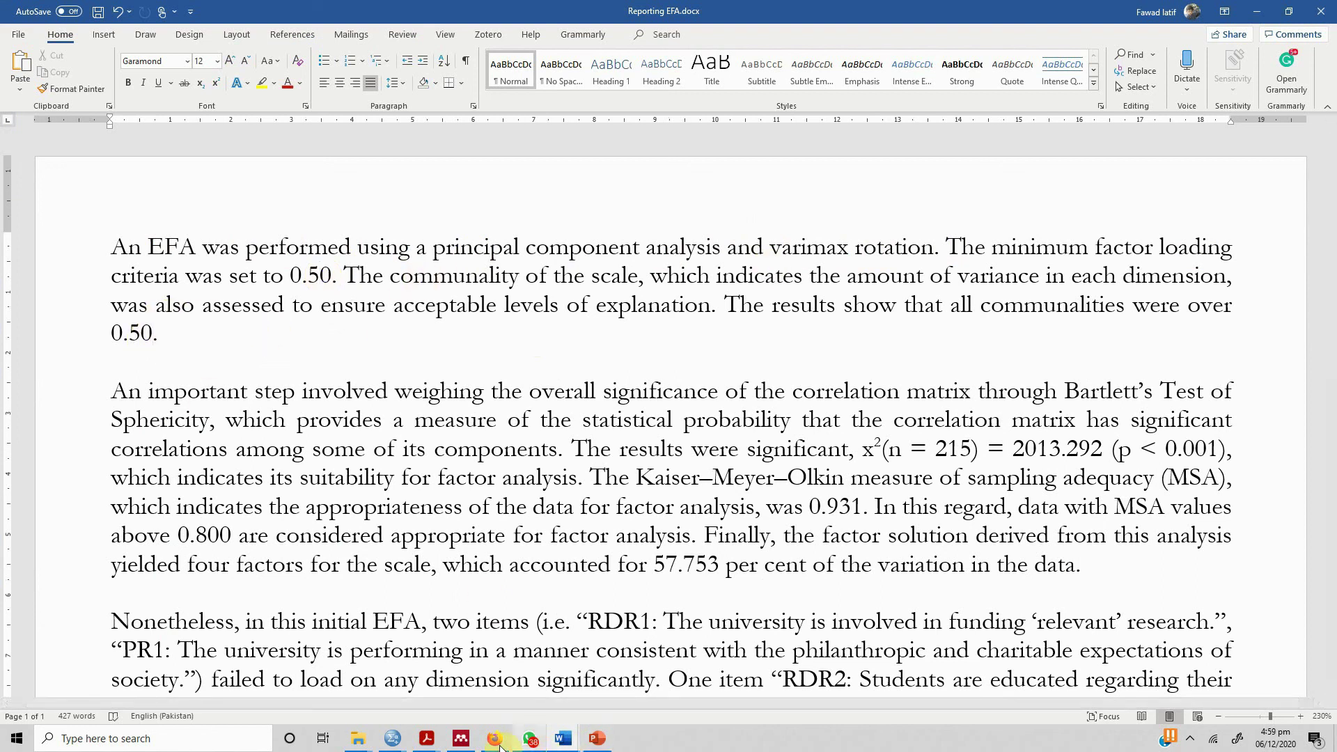
Check the KMO and Bartlett's Test and Communalities tables in the SPSS output, and return to the Word report
mouse_move(392, 738)
click(462, 686)
scroll(388, 307, up, 15)
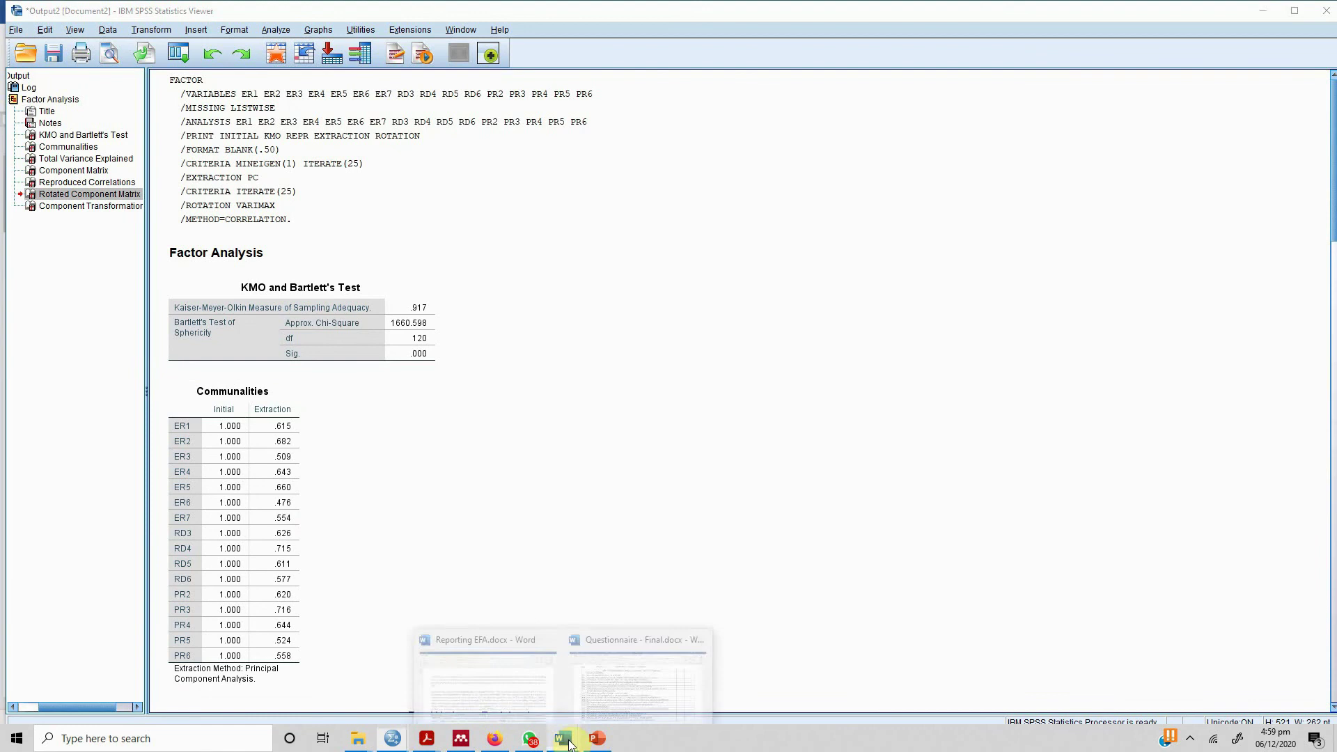
key(alt+Tab)
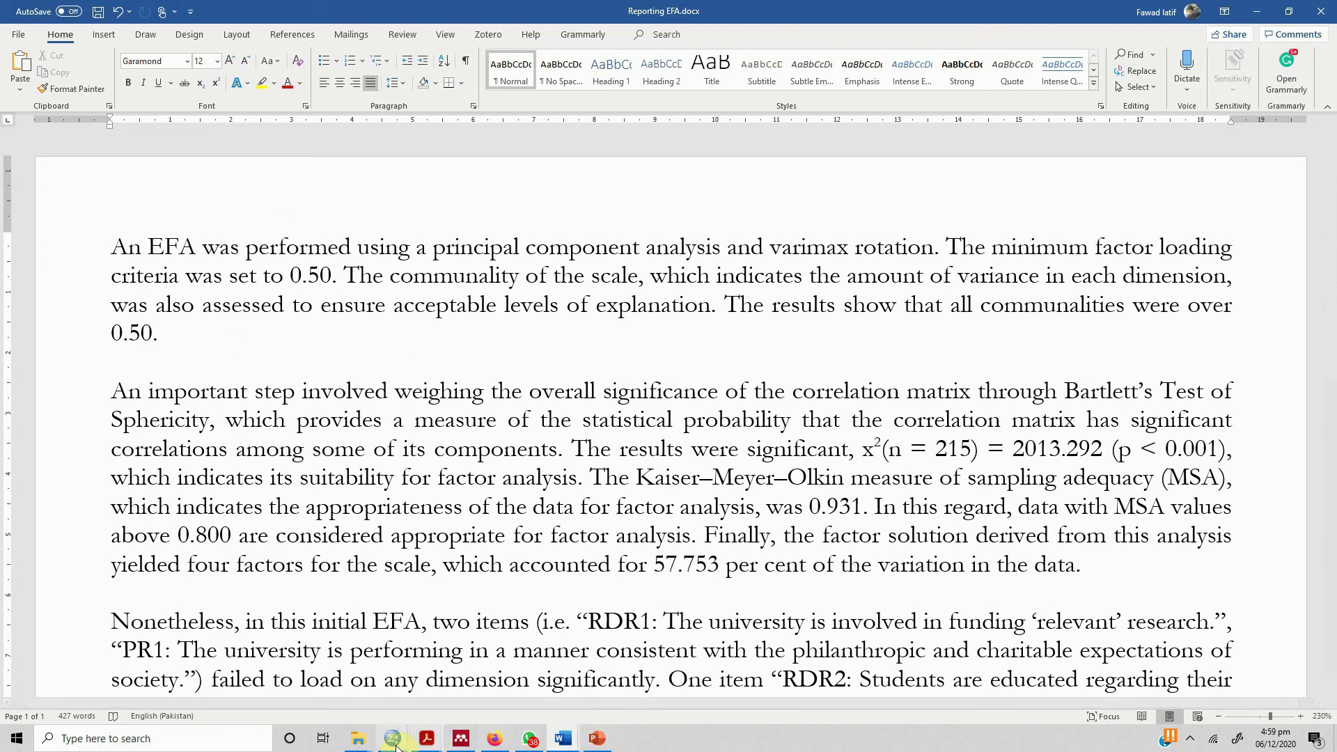
Switch to the SPSS output and examine the items' extraction communalities and their rotated component loadings
mouse_move(394, 739)
click(429, 687)
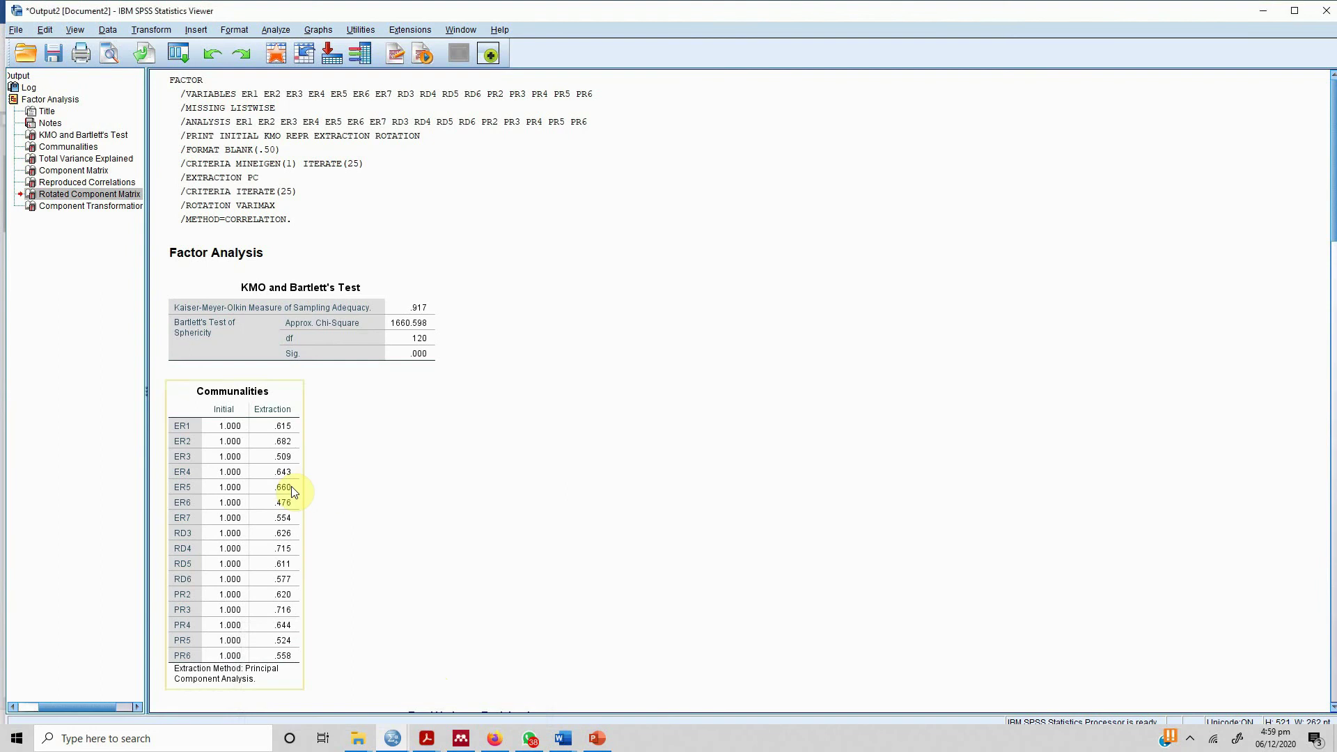
scroll(338, 498, down, 20)
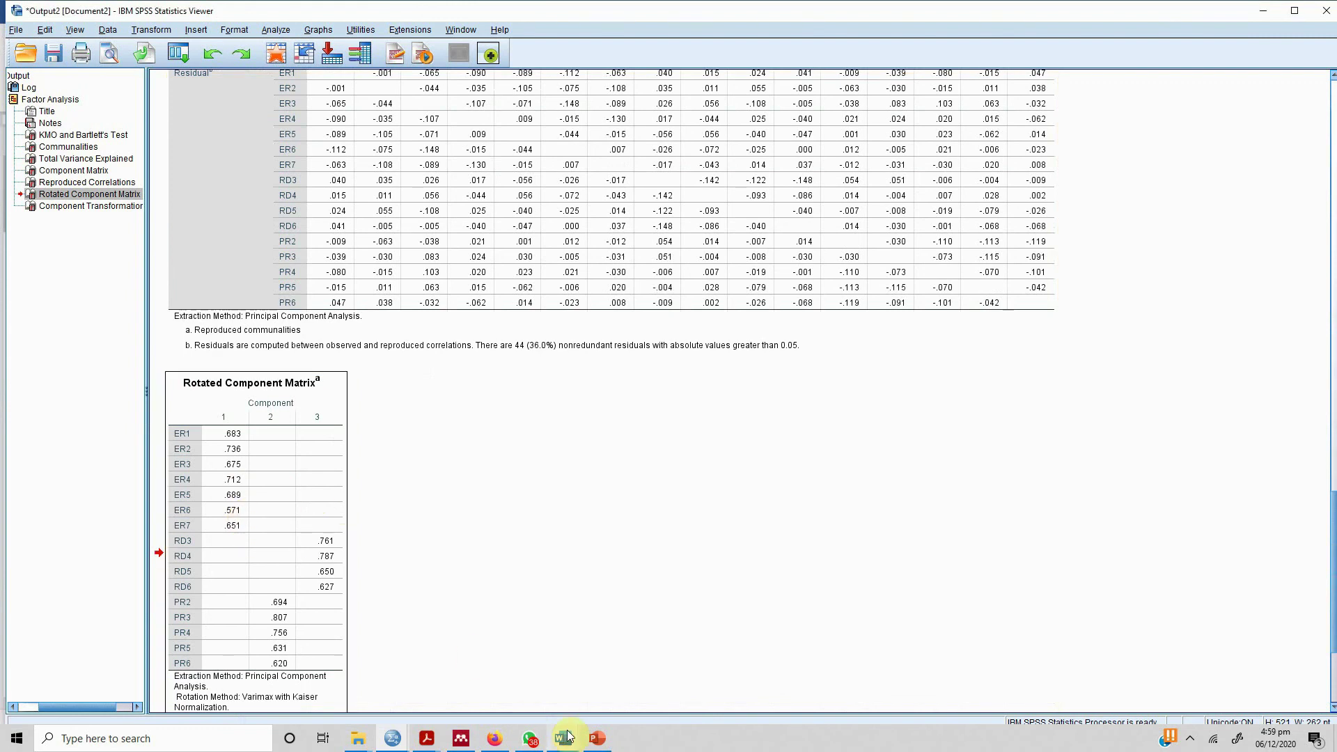
Return to Reporting EFA.docx in Word and review the paragraph on Bartlett's Test, sampling adequacy and explained variance
mouse_move(565, 736)
click(499, 684)
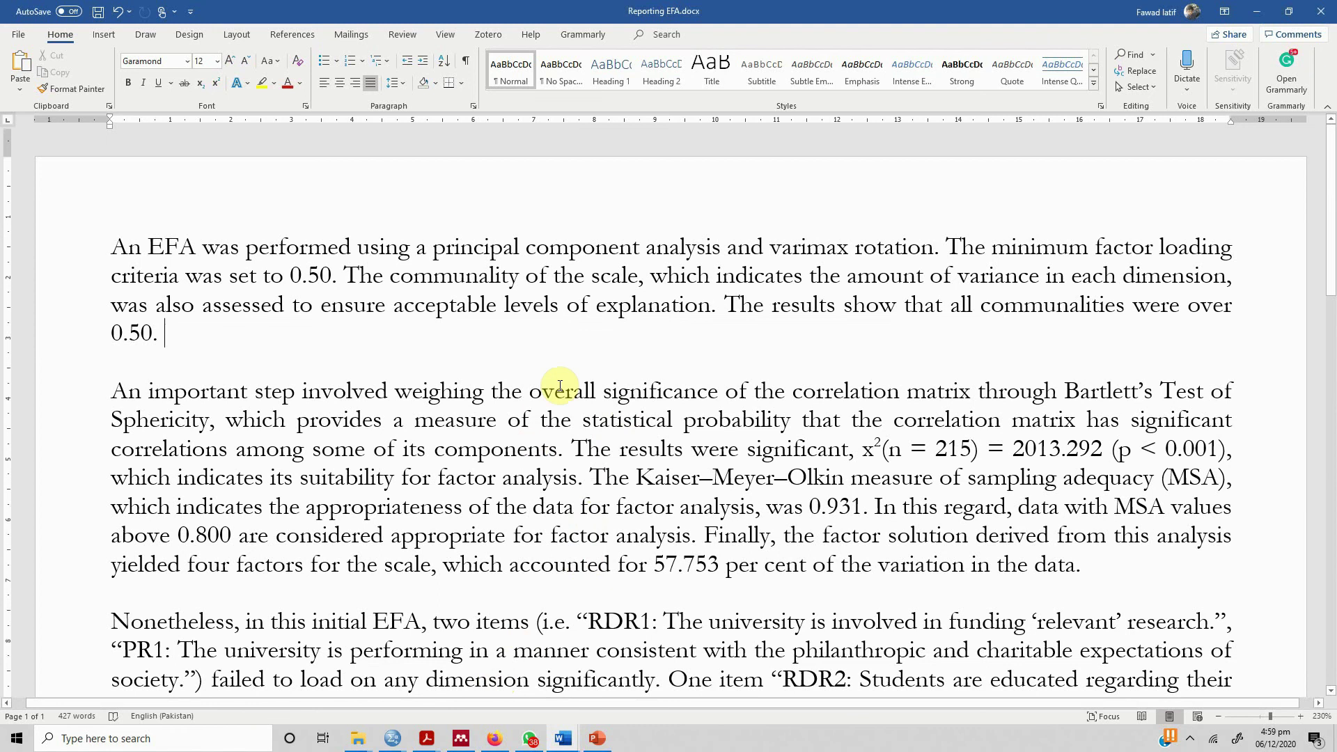
scroll(543, 385, down, 3)
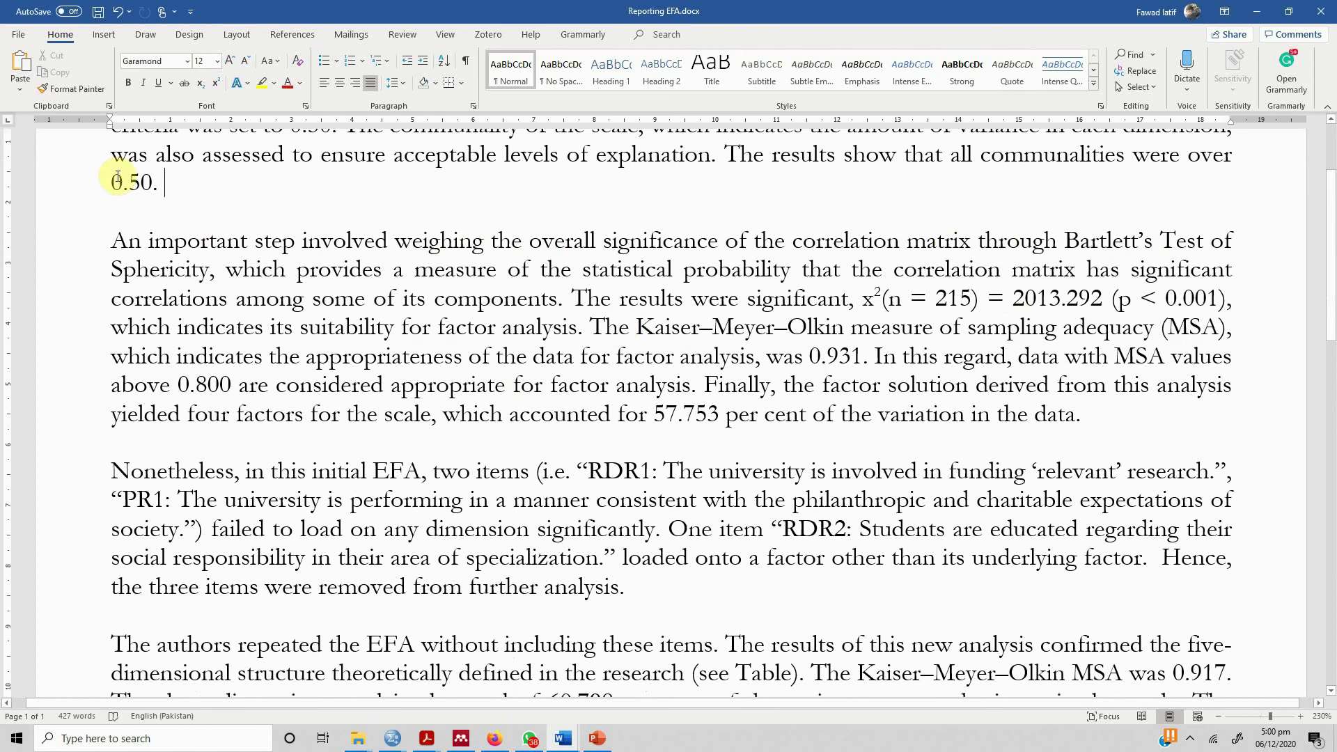
drag(111, 241, 1086, 405)
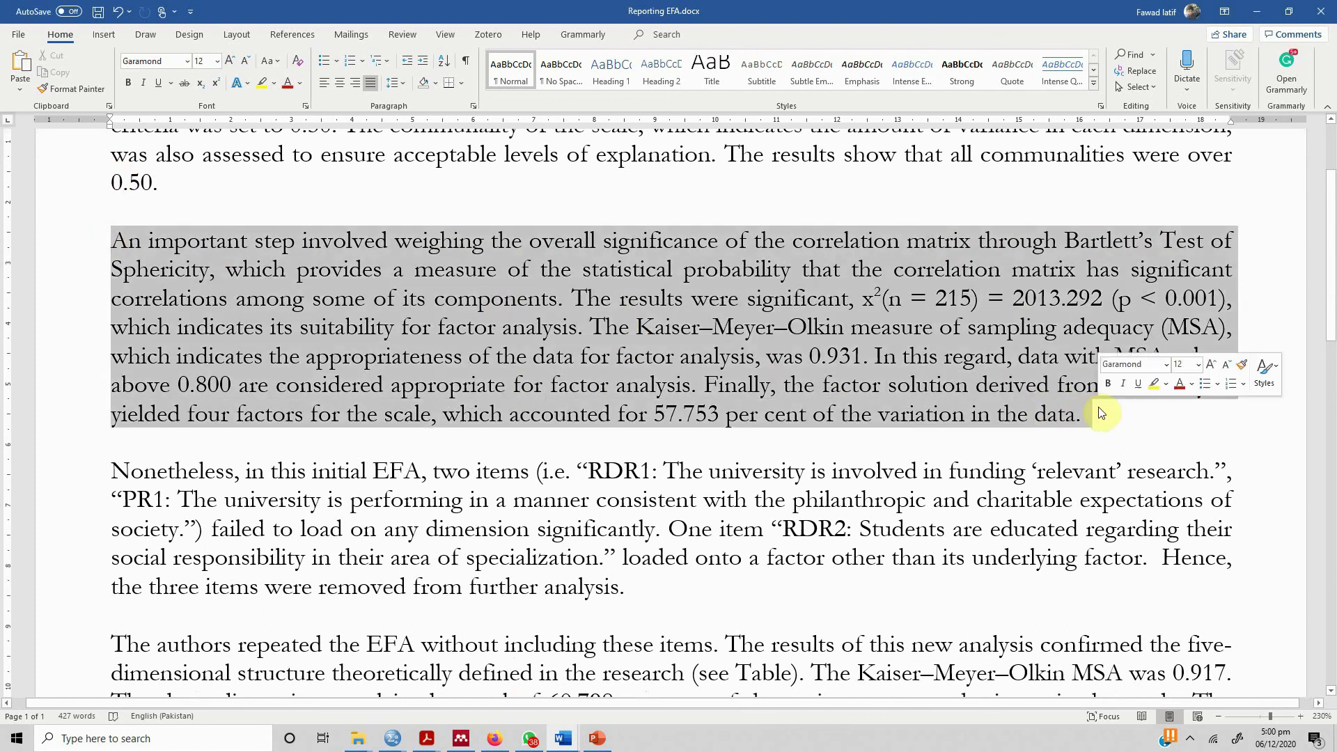
click(808, 301)
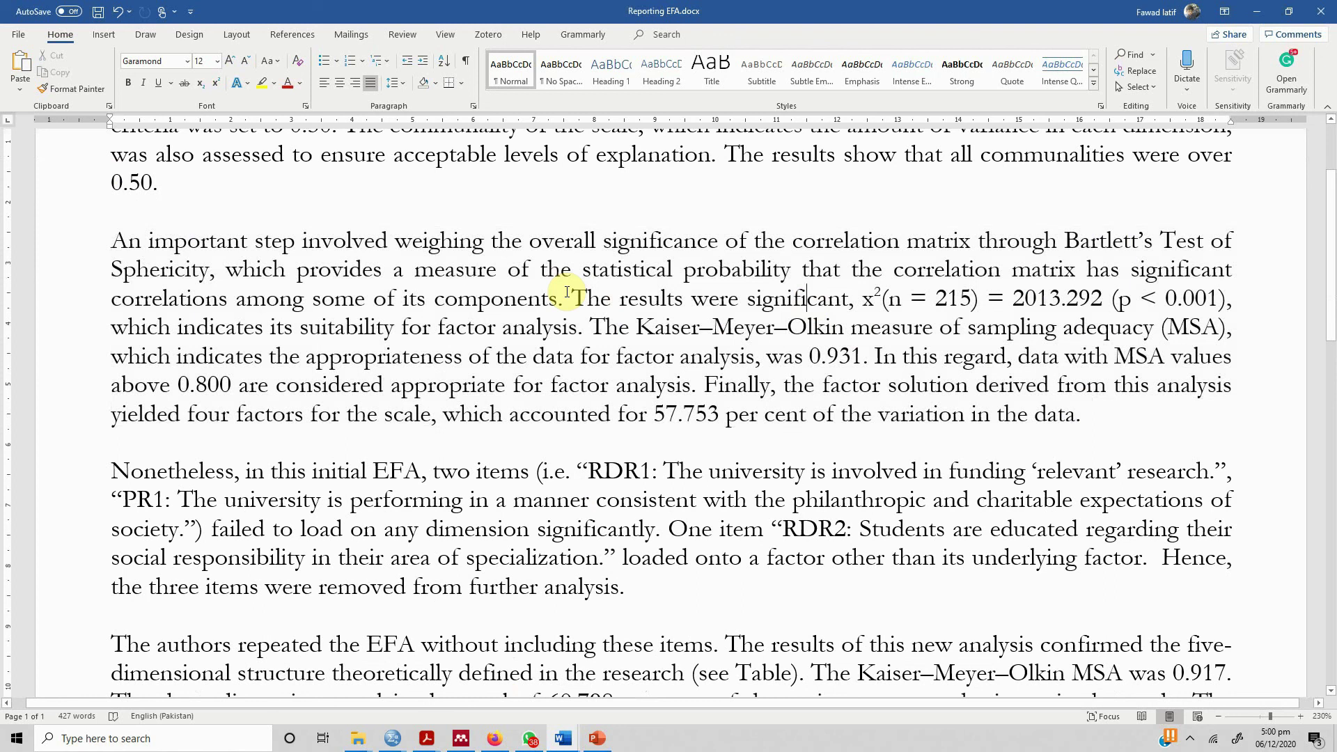
Review the report's paragraph explaining why items RDR1, PR1 and RDR2 were removed from the initial EFA
scroll(461, 296, down, 3)
scroll(460, 296, down, 5)
drag(111, 171, 623, 285)
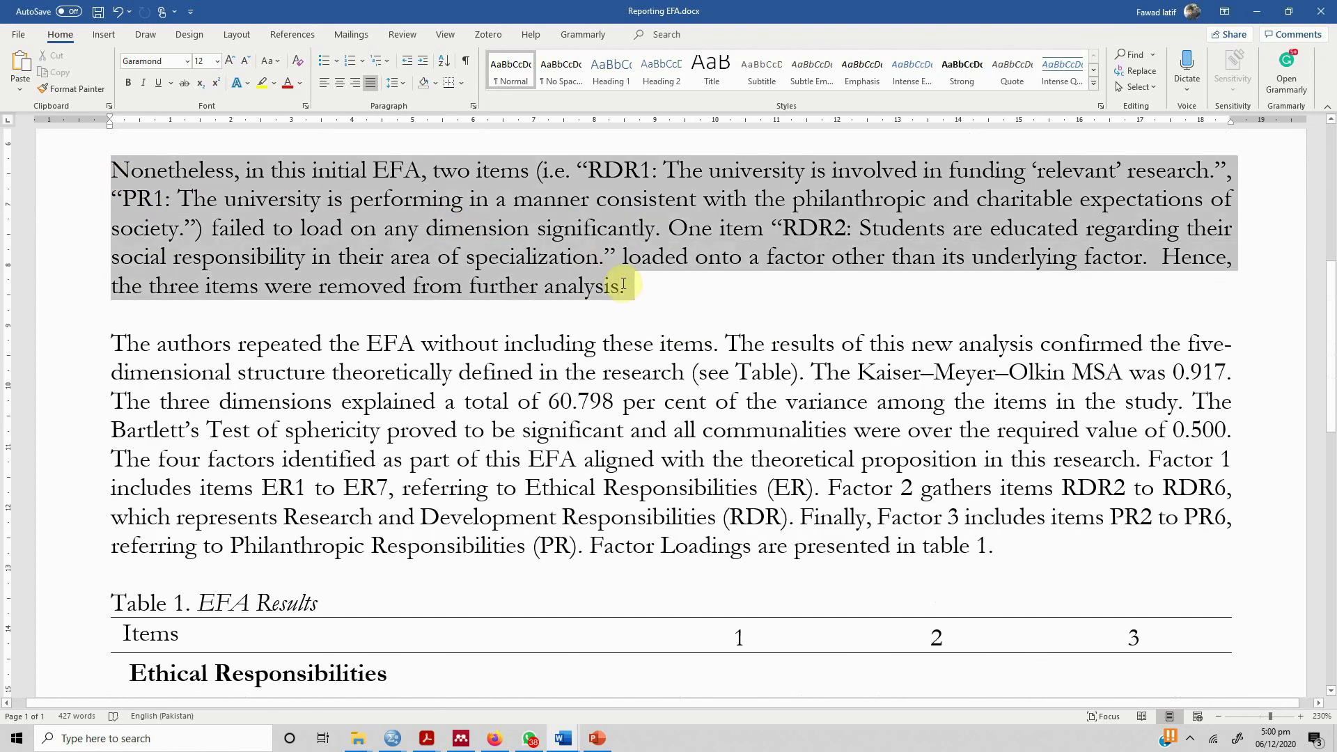
click(507, 240)
drag(672, 229, 1183, 229)
drag(1007, 286, 933, 256)
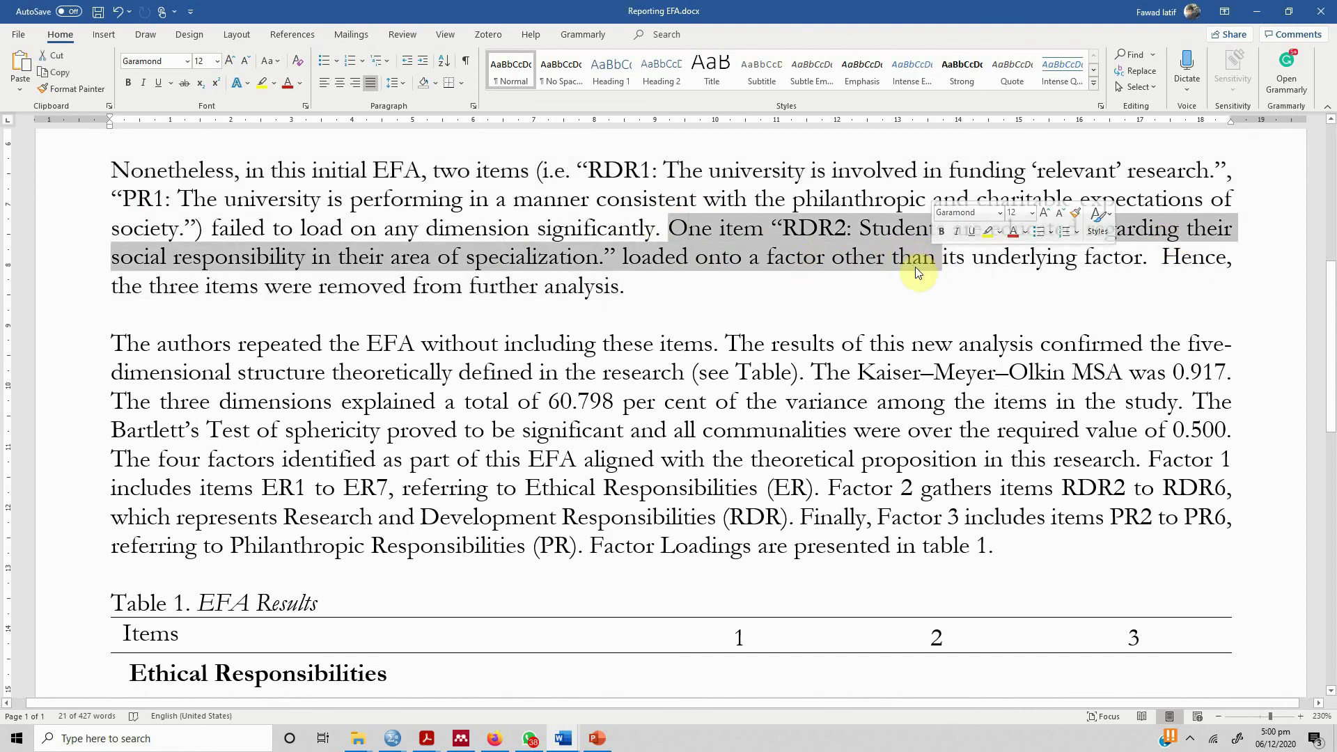
click(913, 264)
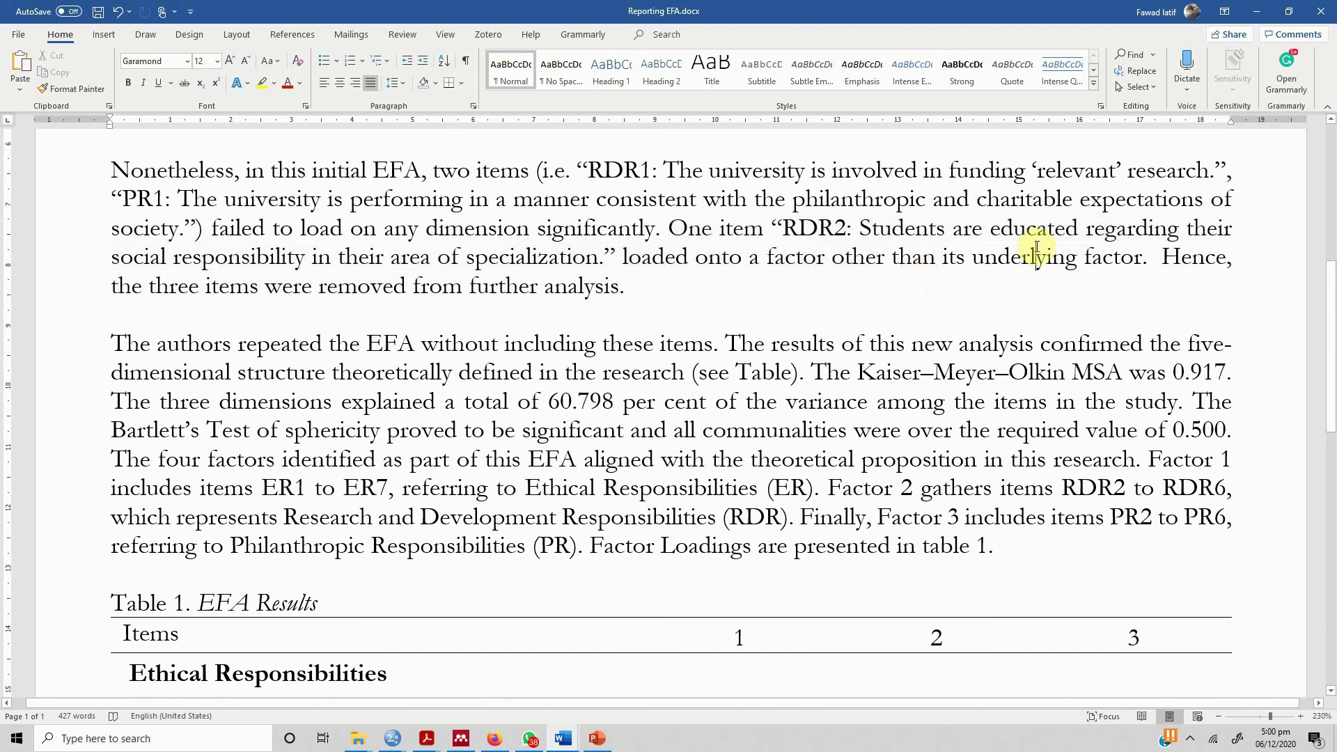
drag(111, 171, 350, 202)
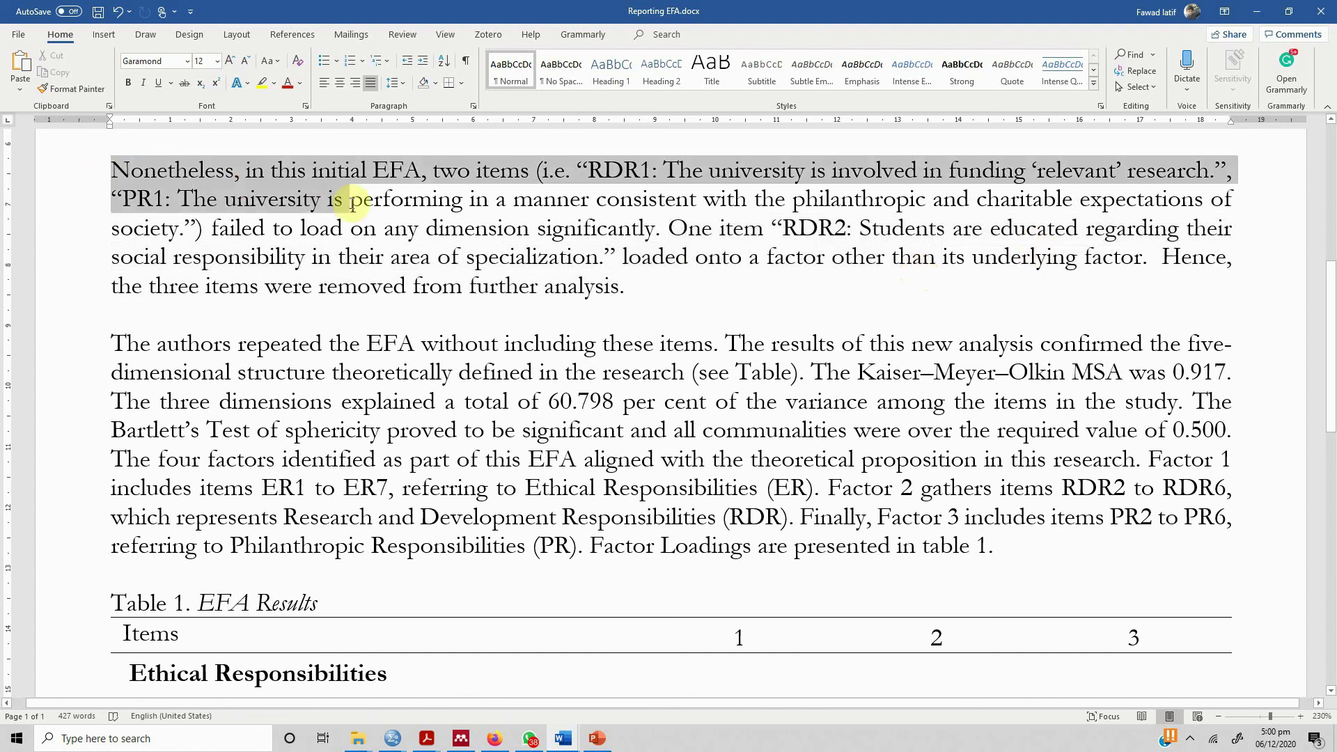
click(465, 235)
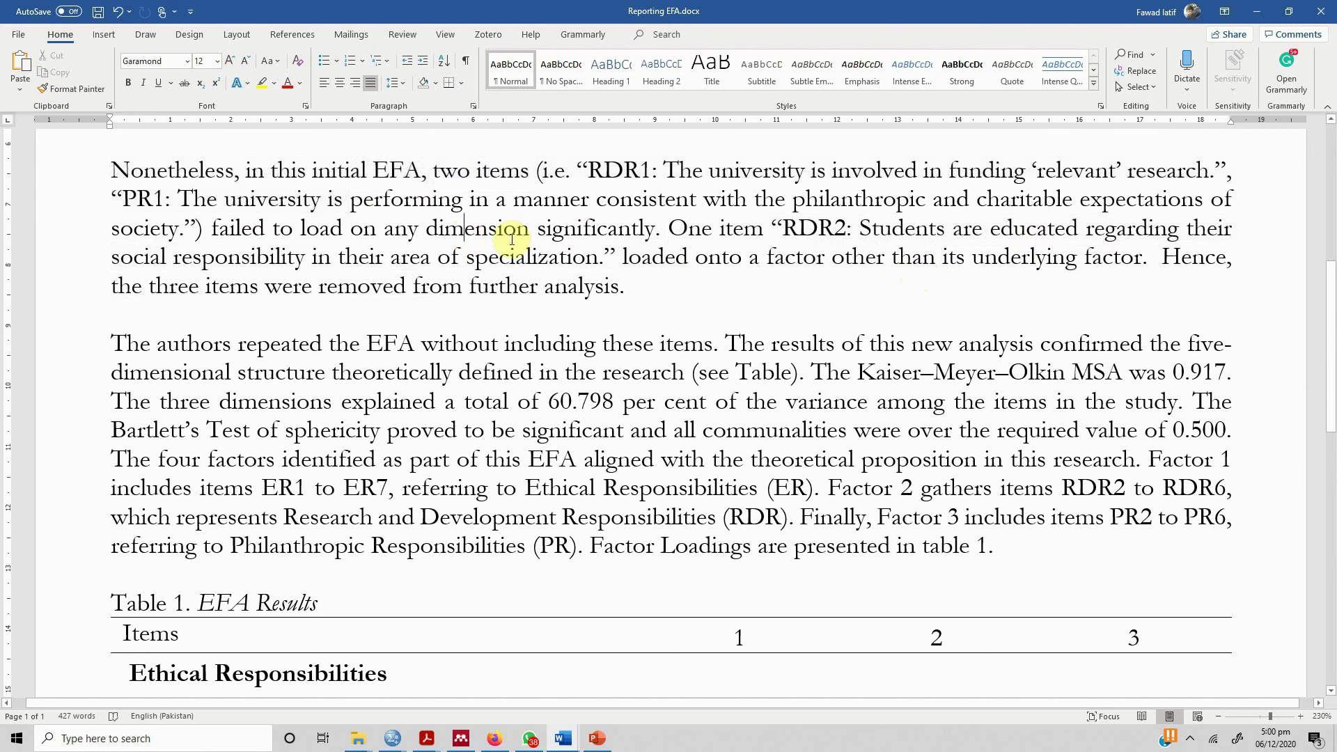
Review the report's paragraph on the repeated EFA and the factor loadings in Table 1
scroll(534, 286, down, 1)
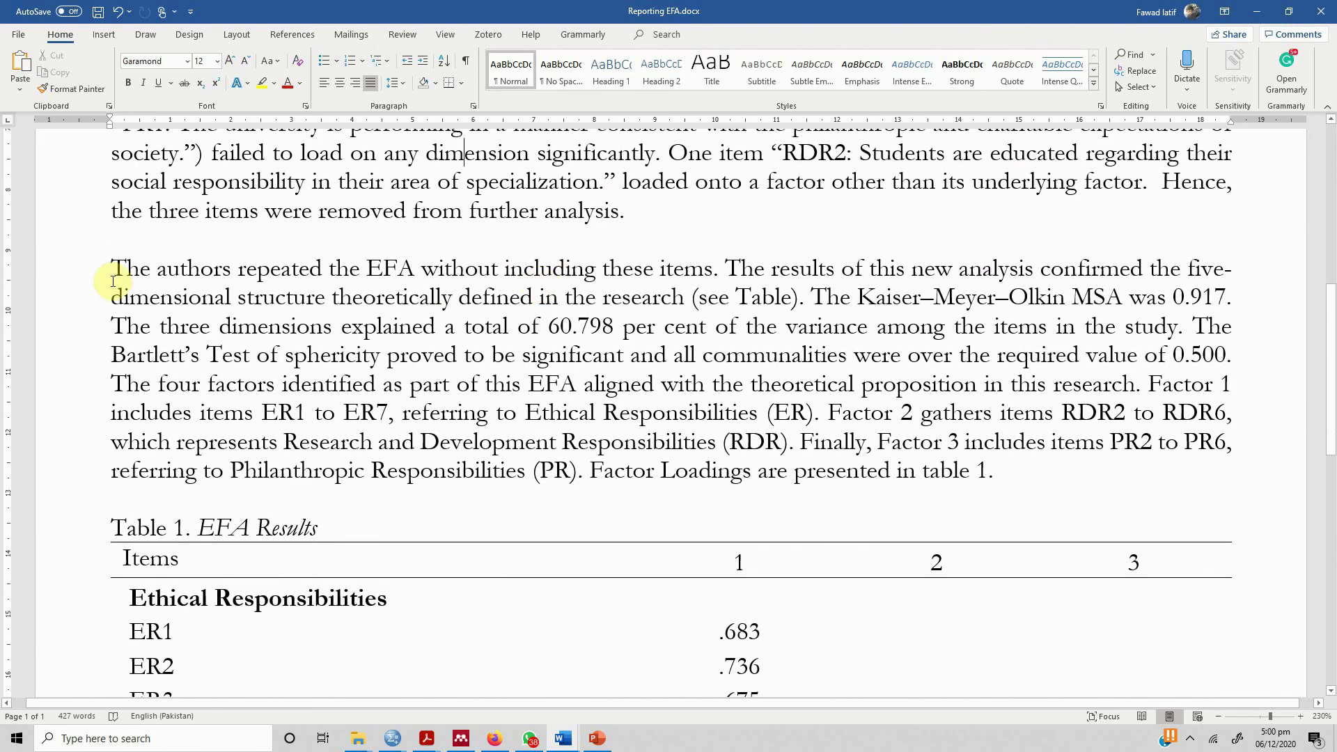
drag(112, 268, 621, 326)
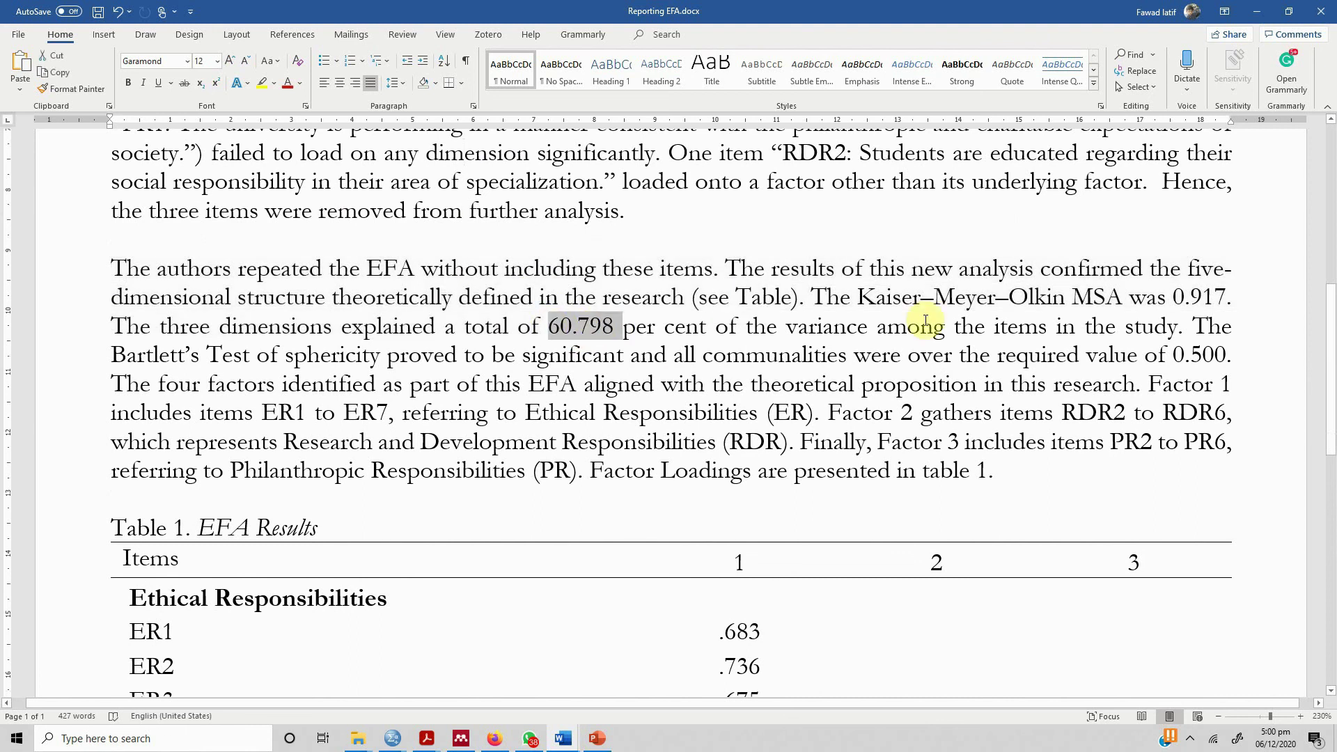
click(1173, 355)
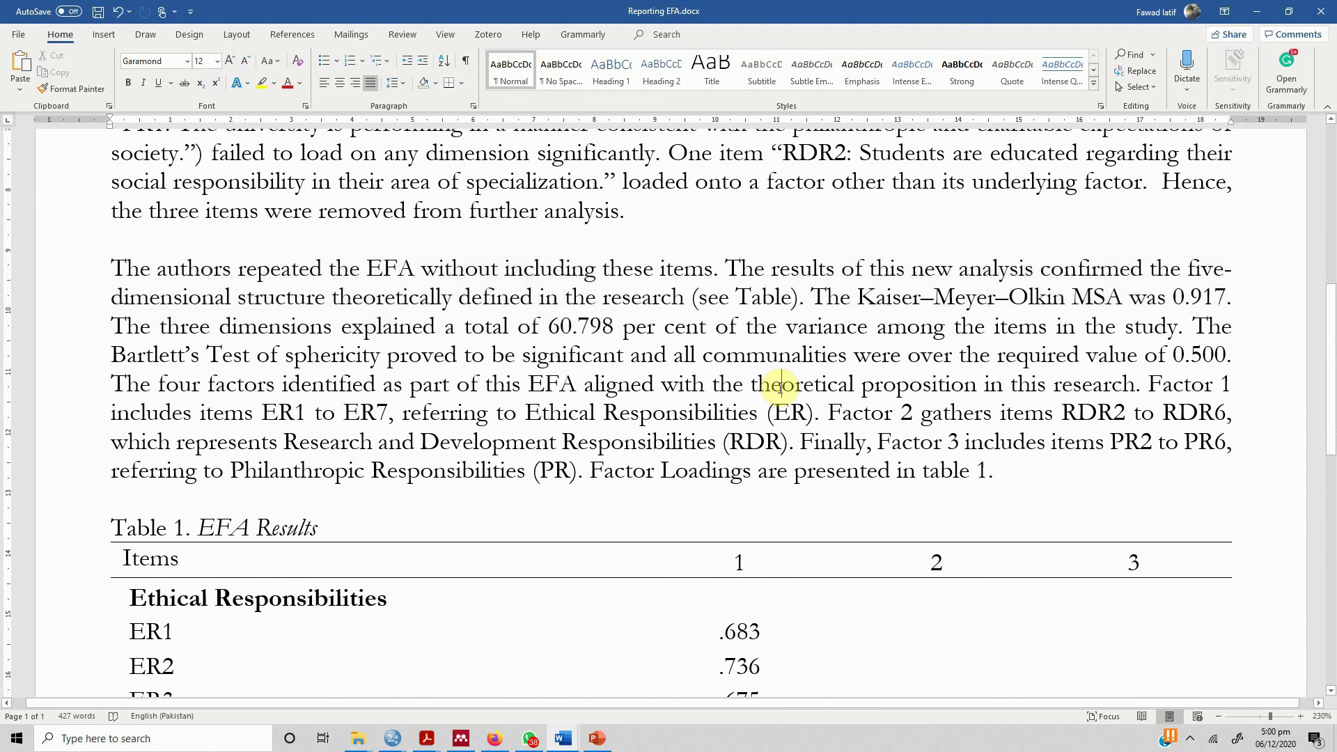
scroll(780, 388, down, 5)
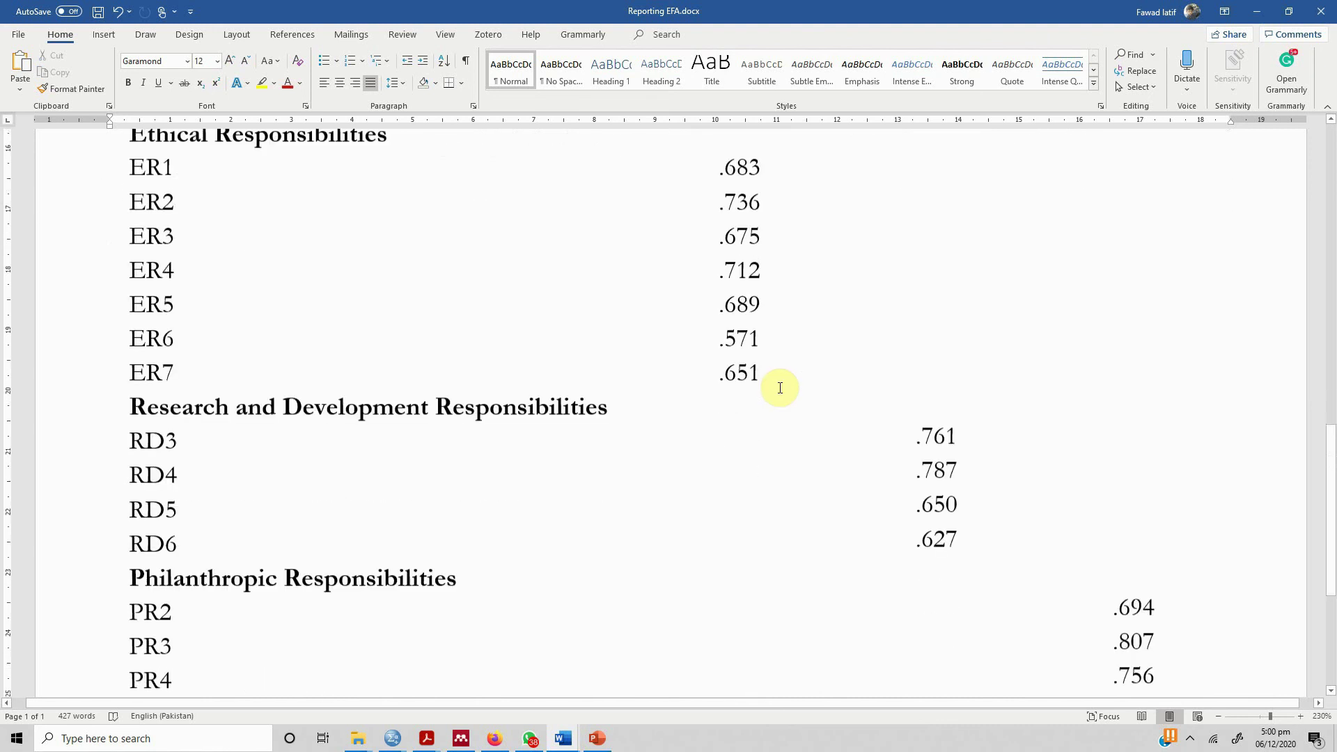
Examine the factor loadings in Table 1 under the Ethical, Research and Development, and Philanthropic Responsibilities headings
scroll(779, 387, down, 4)
scroll(832, 442, up, 8)
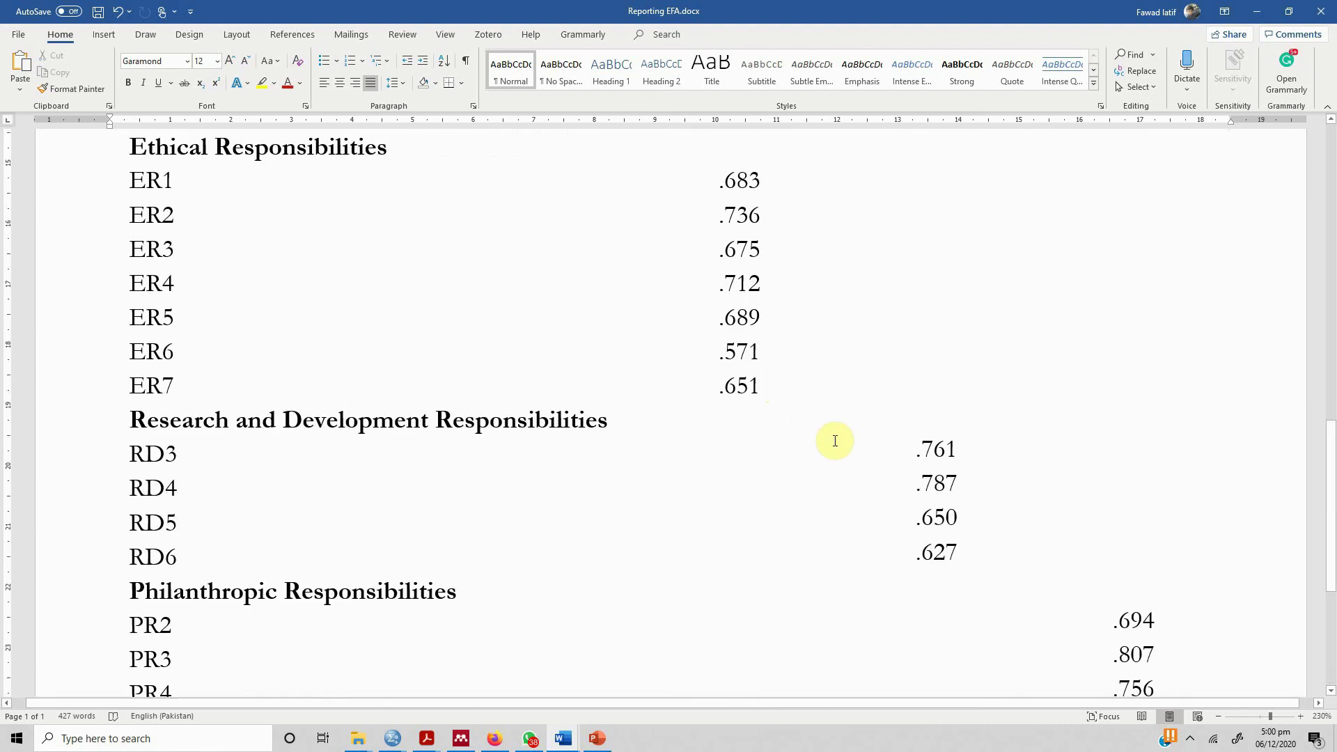
scroll(780, 449, up, 1)
scroll(734, 474, down, 2)
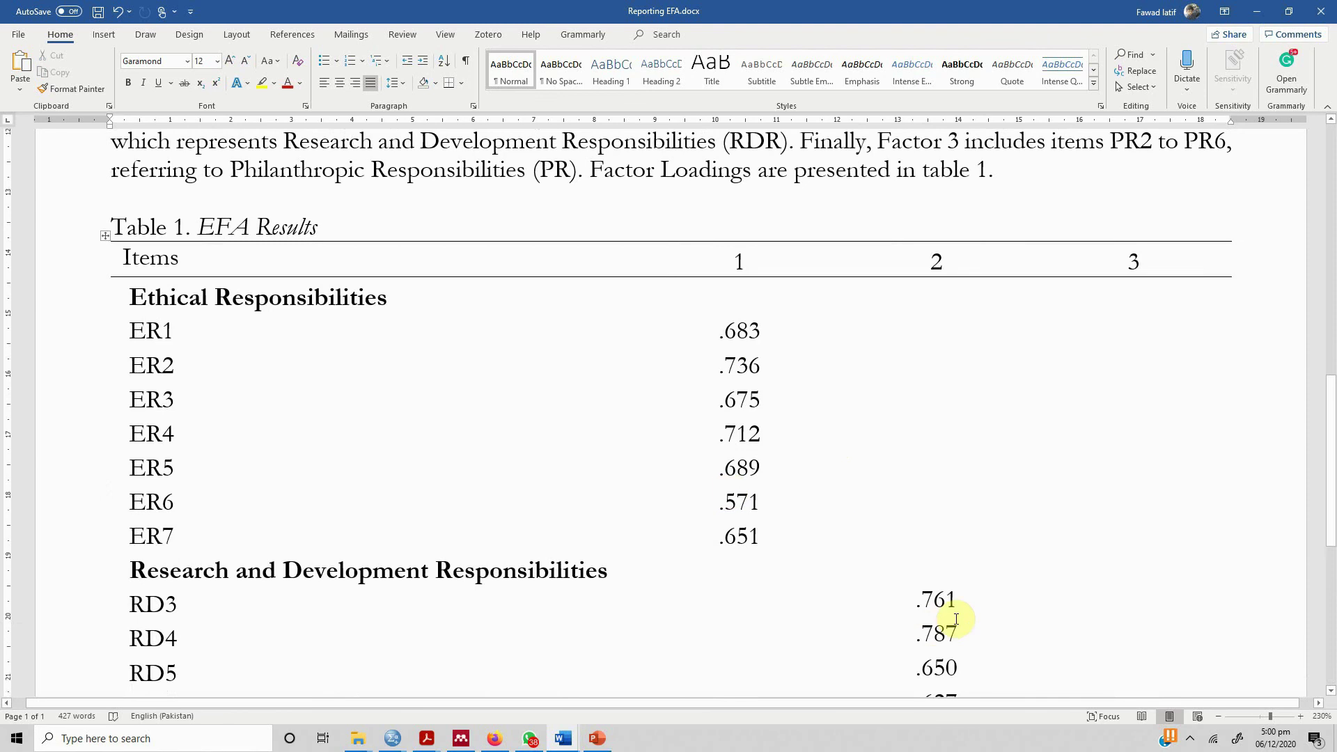
scroll(989, 578, down, 4)
scroll(1042, 540, down, 2)
drag(289, 290, 440, 293)
Return to the start of the report and review its paragraphs on the initial EFA, the removed items and the repeated EFA
scroll(470, 339, up, 12)
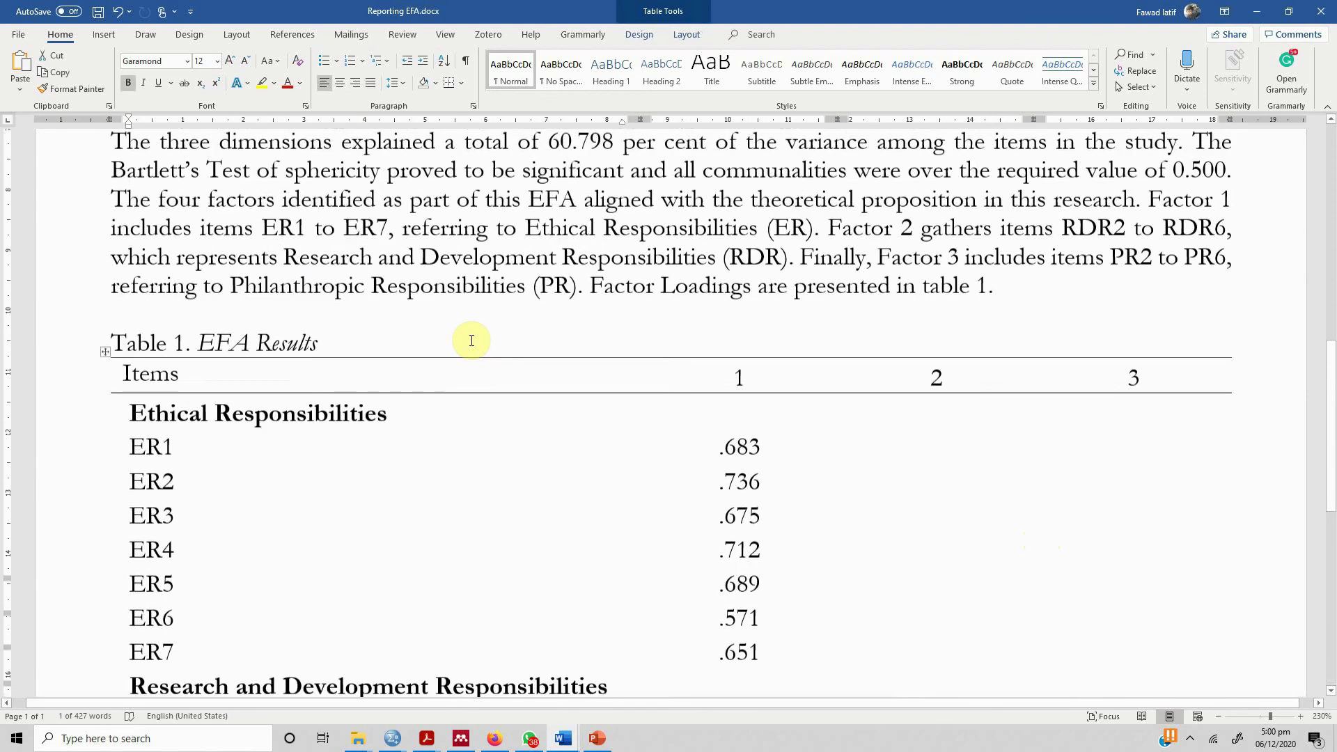
scroll(472, 340, up, 3)
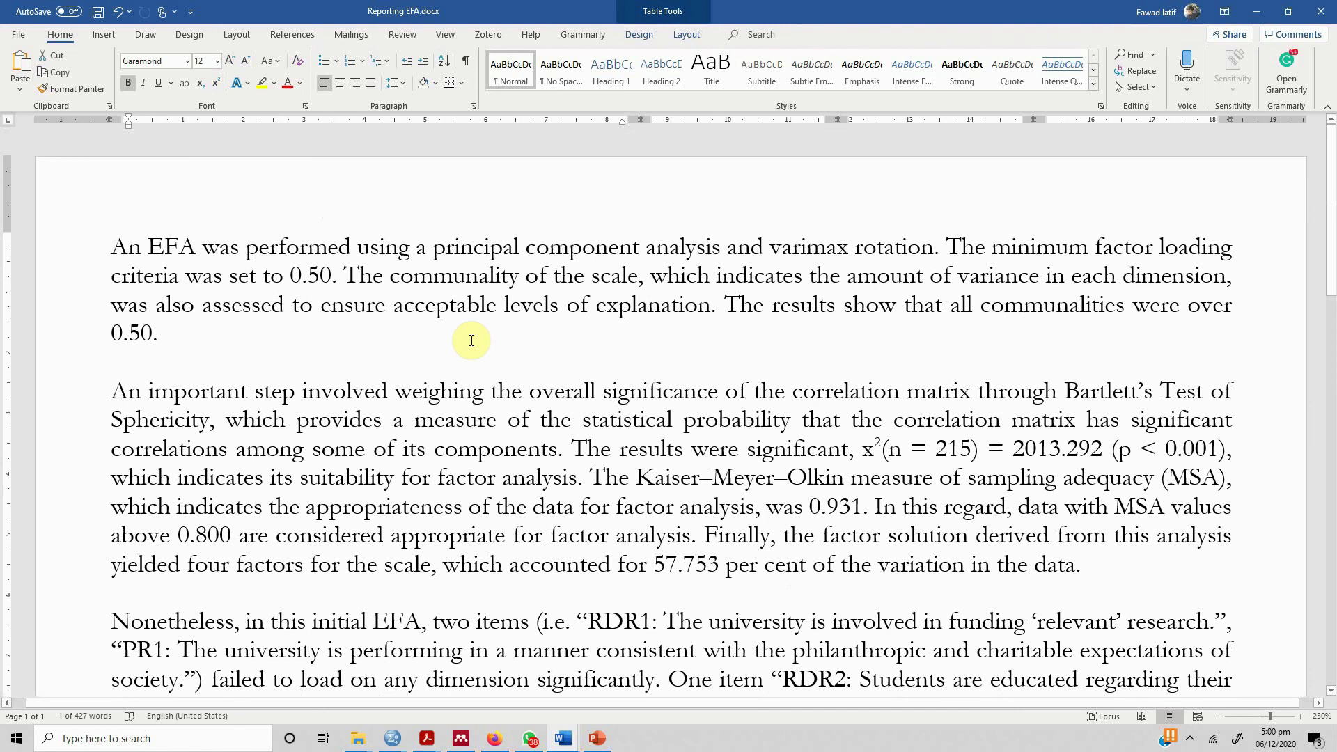
click(166, 340)
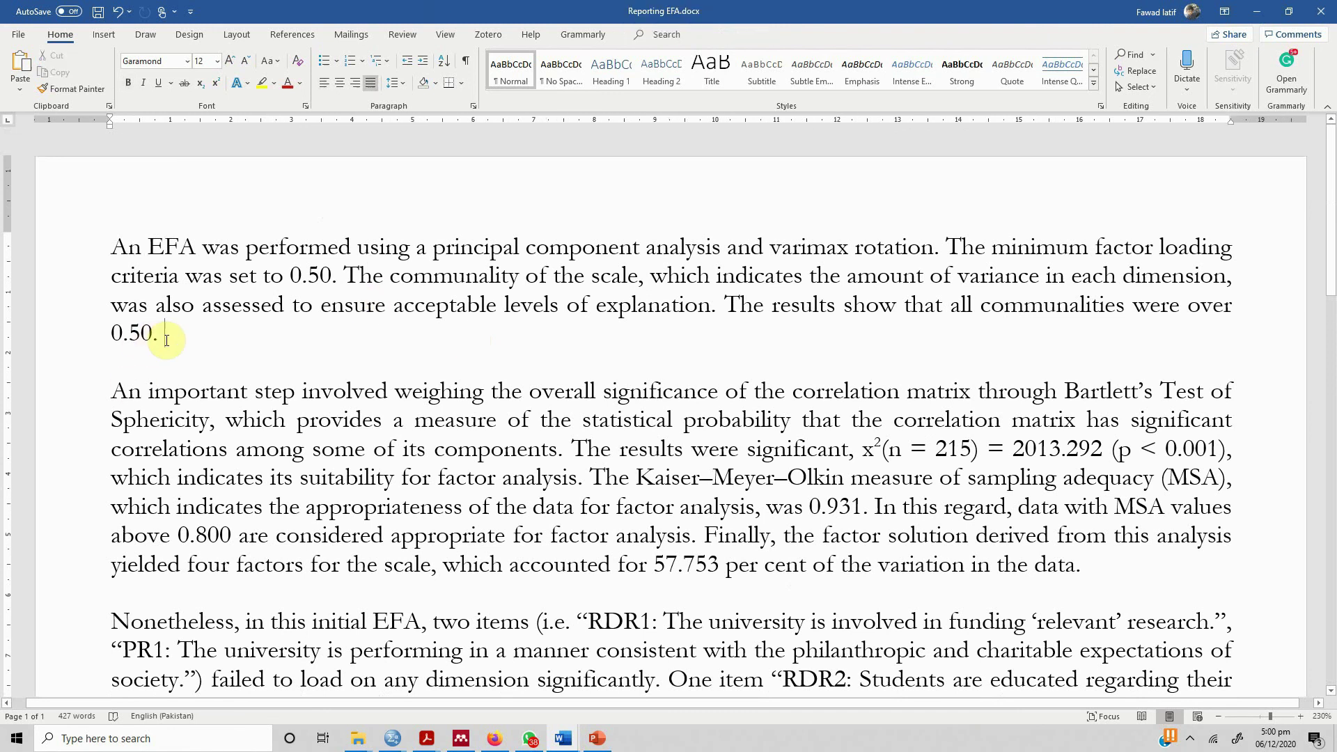
scroll(343, 334, down, 3)
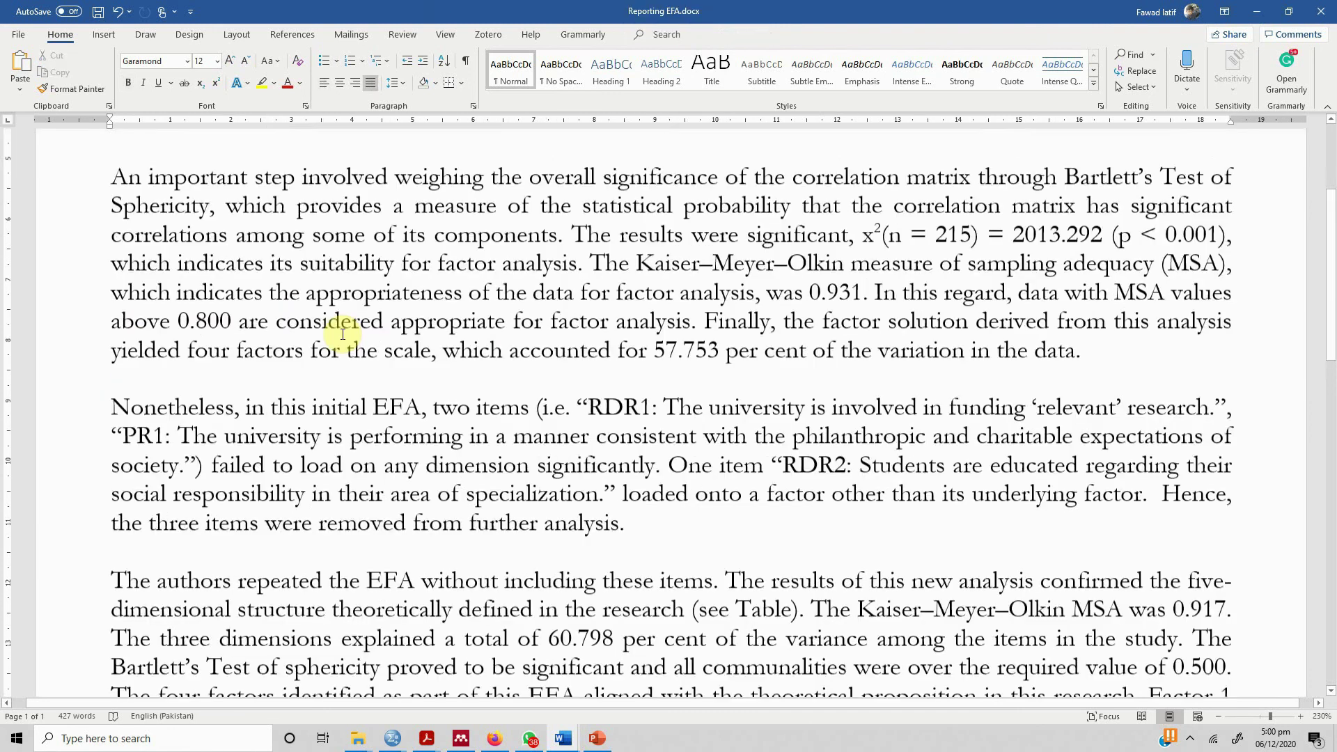
scroll(343, 334, down, 2)
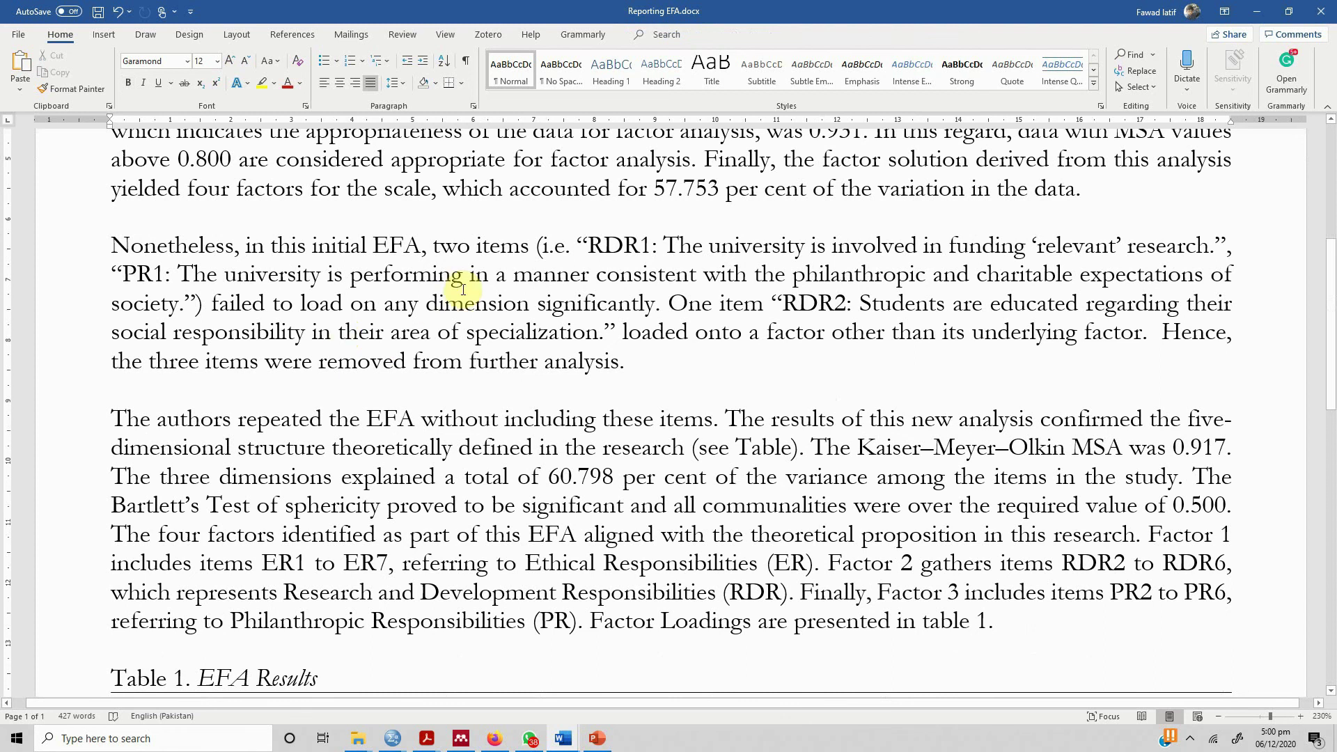
scroll(463, 289, up, 2)
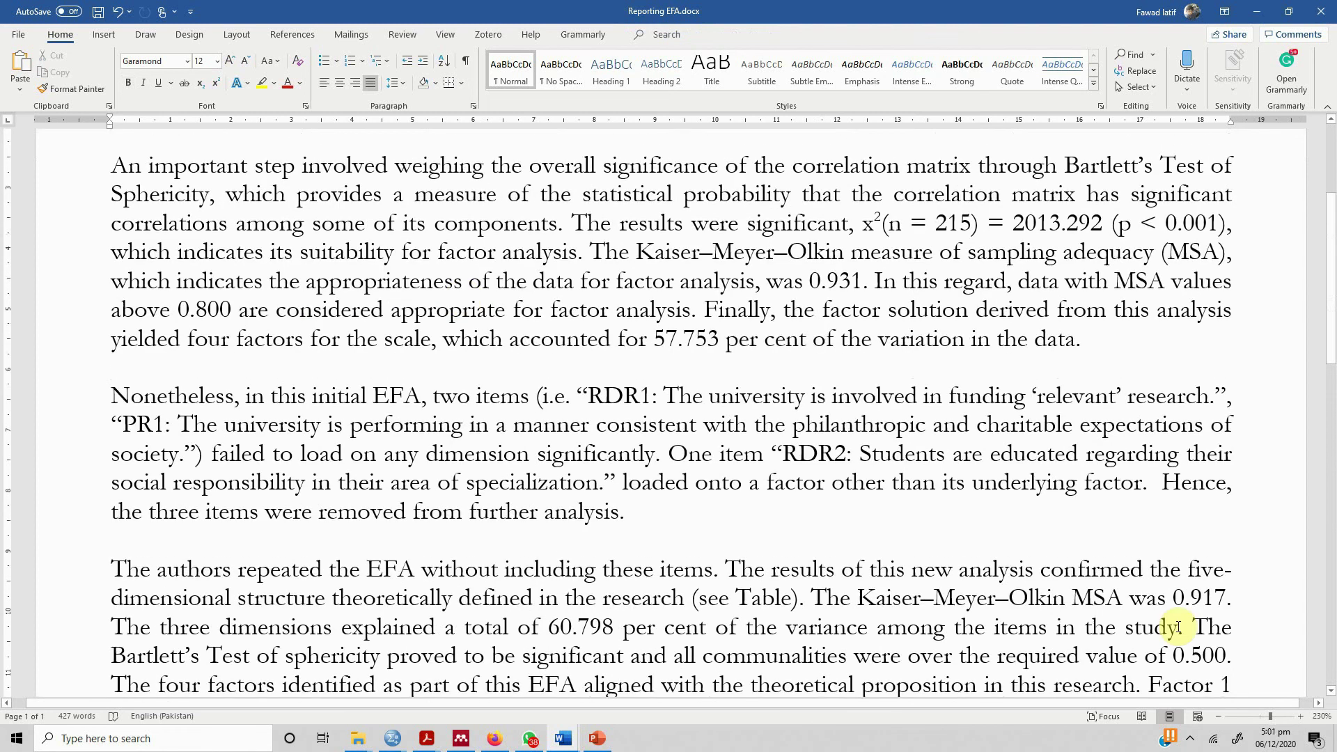
scroll(1179, 631, down, 3)
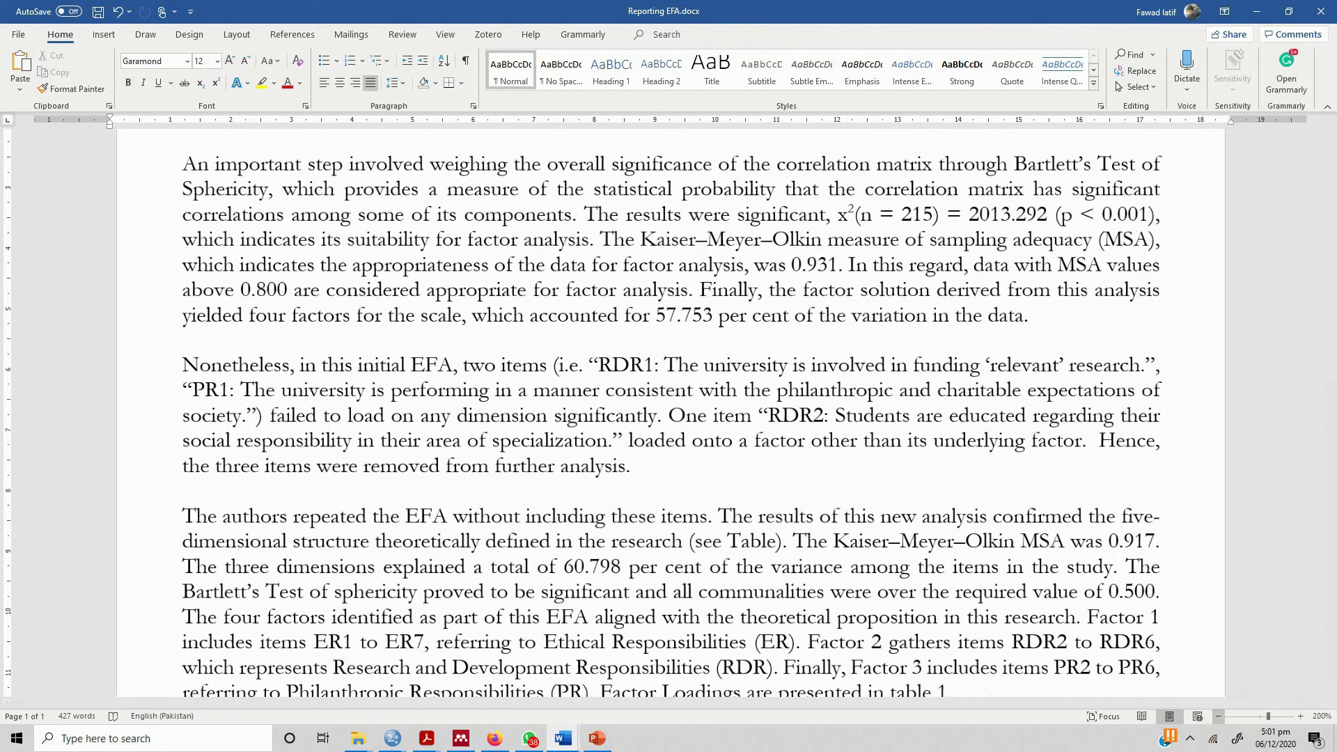